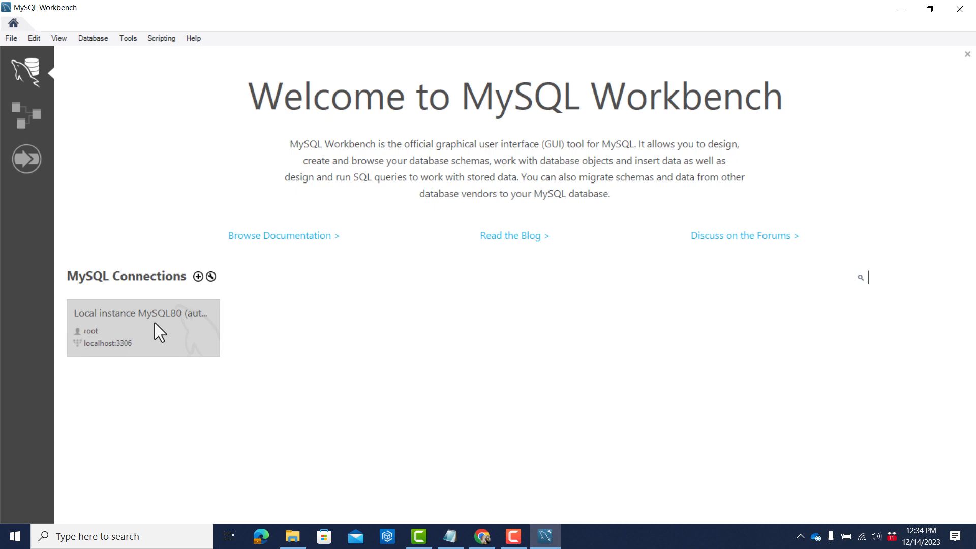
Open the Local instance MySQL80 connection and close the three sales_data query tabs.
click(172, 331)
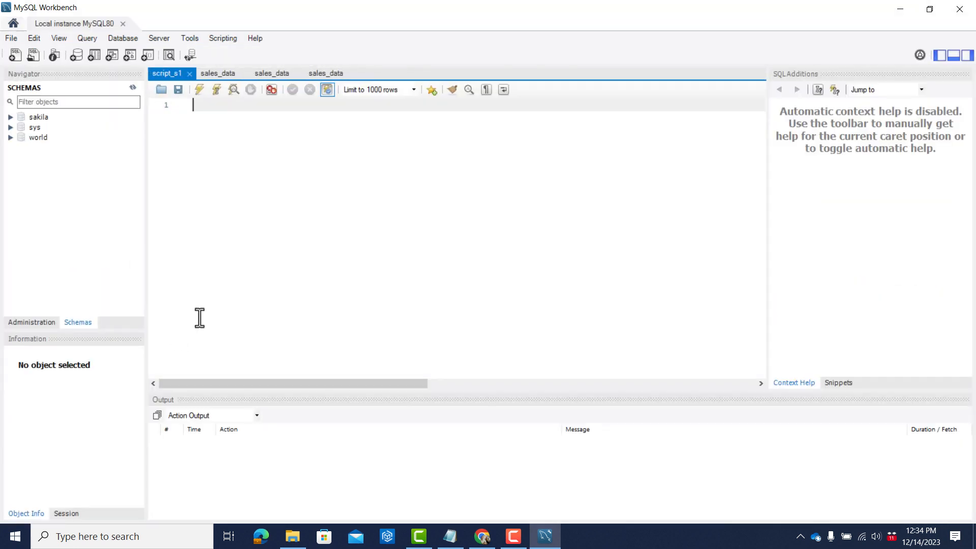
click(222, 73)
click(243, 74)
click(222, 73)
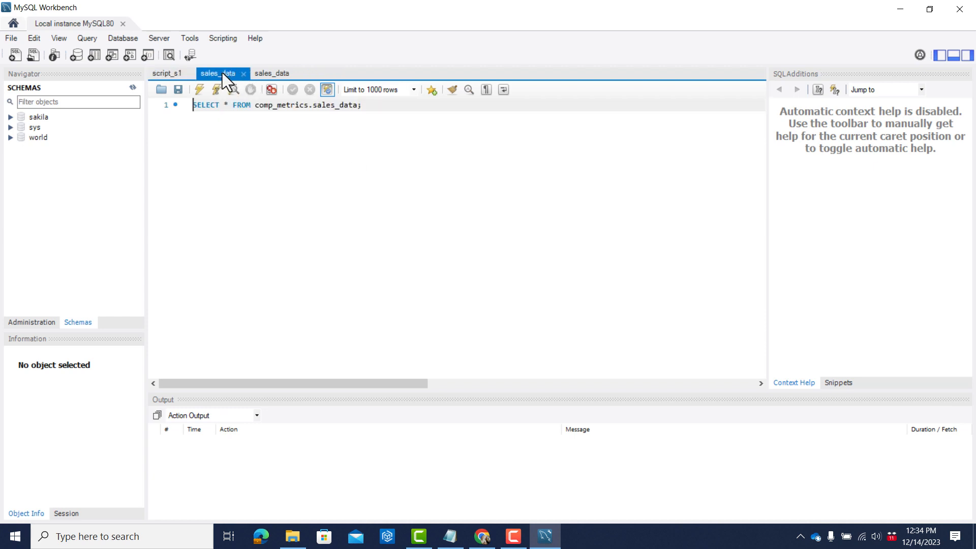
click(243, 73)
click(224, 73)
click(244, 74)
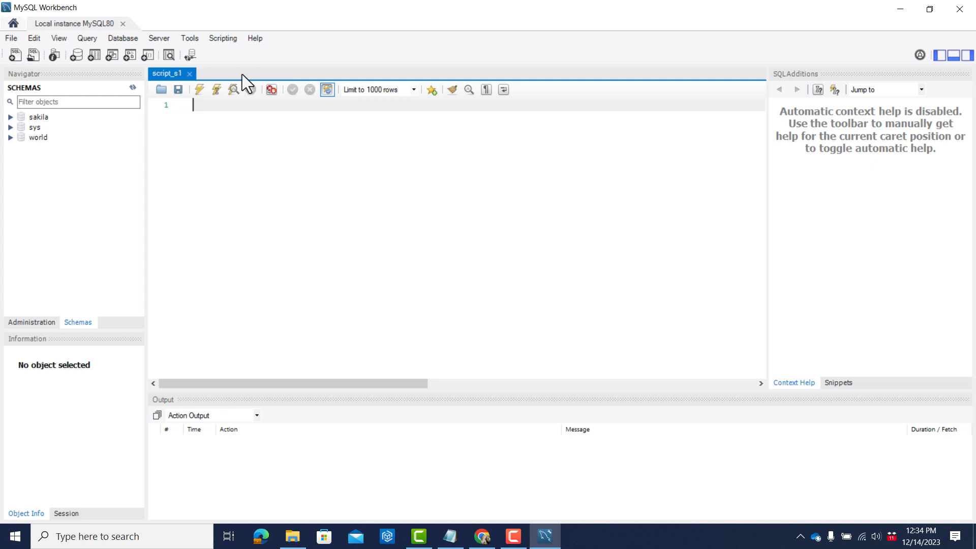
Examine the tables of the sakila schema and collapse the schema again.
click(10, 118)
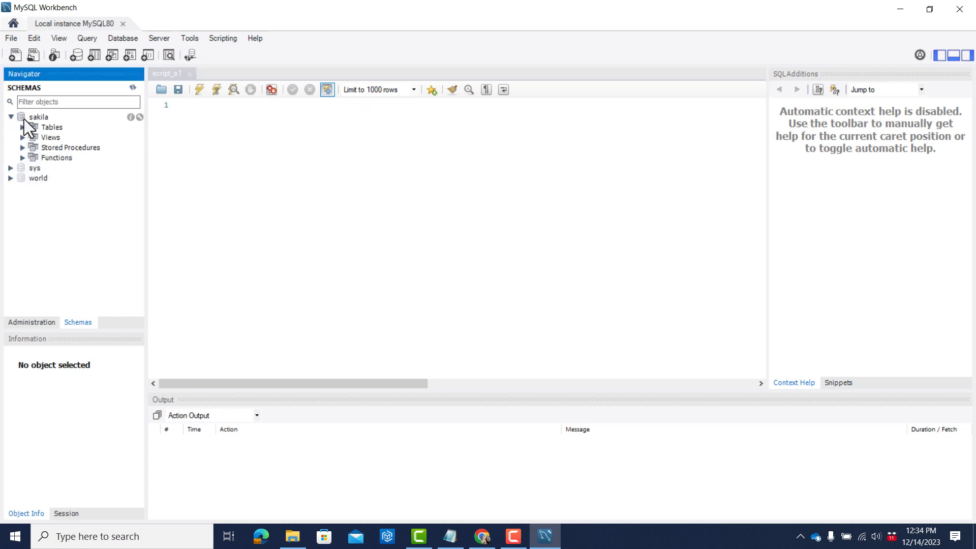
click(24, 119)
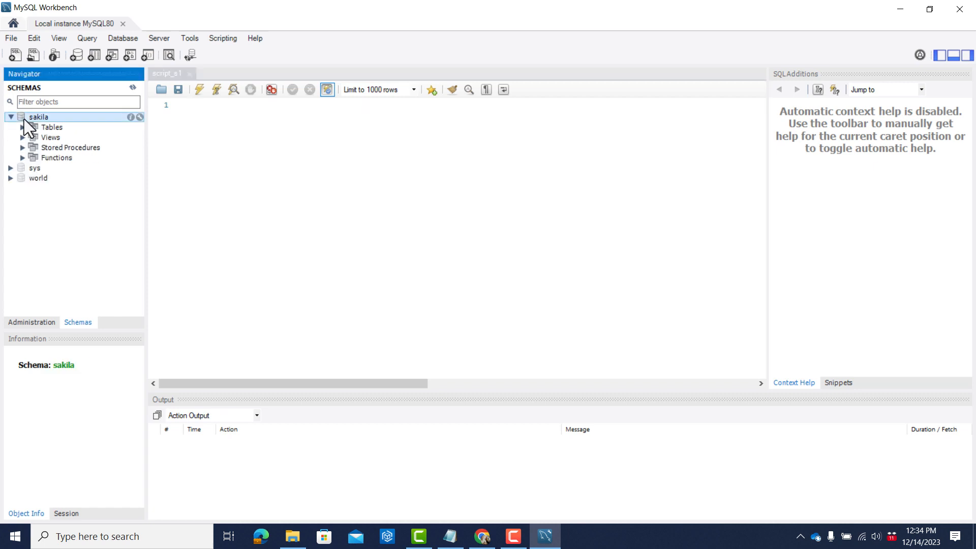
click(23, 126)
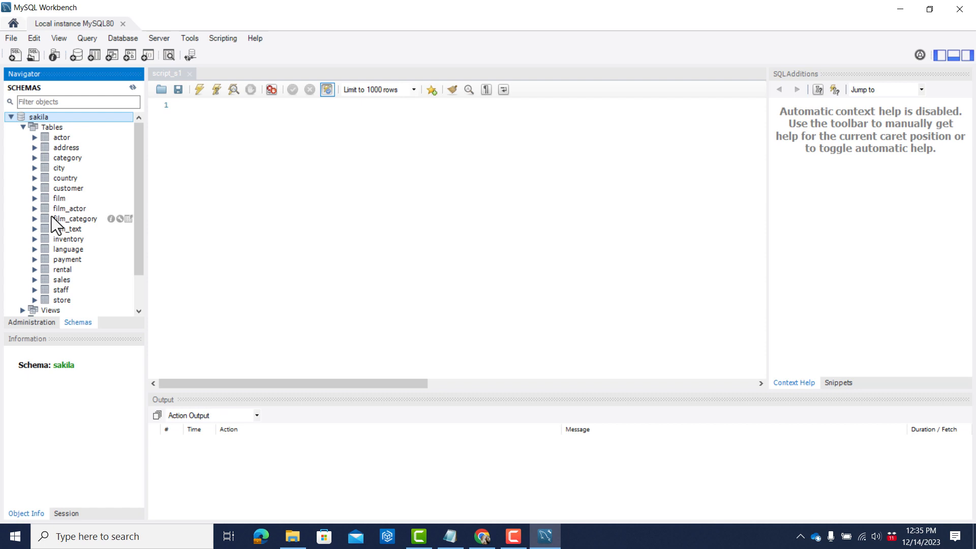
click(10, 117)
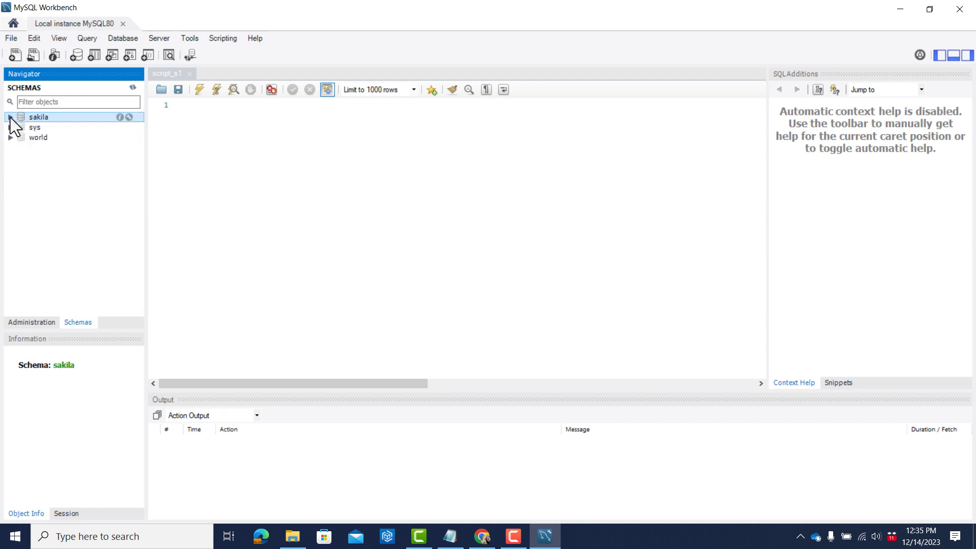
click(232, 131)
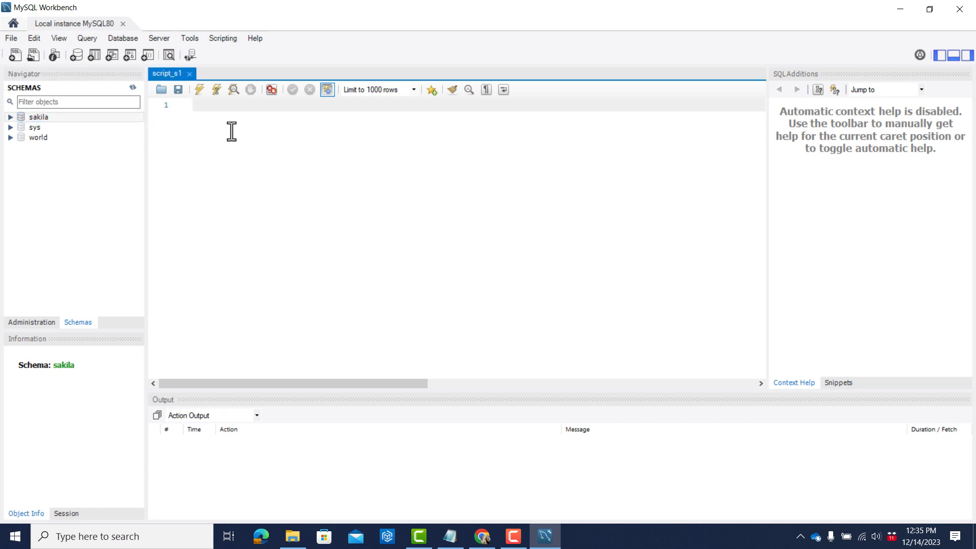
Replace the script_s1 tab with a new query tab saved as script_s1.sql in mysql_code, overwriting the existing file.
click(190, 74)
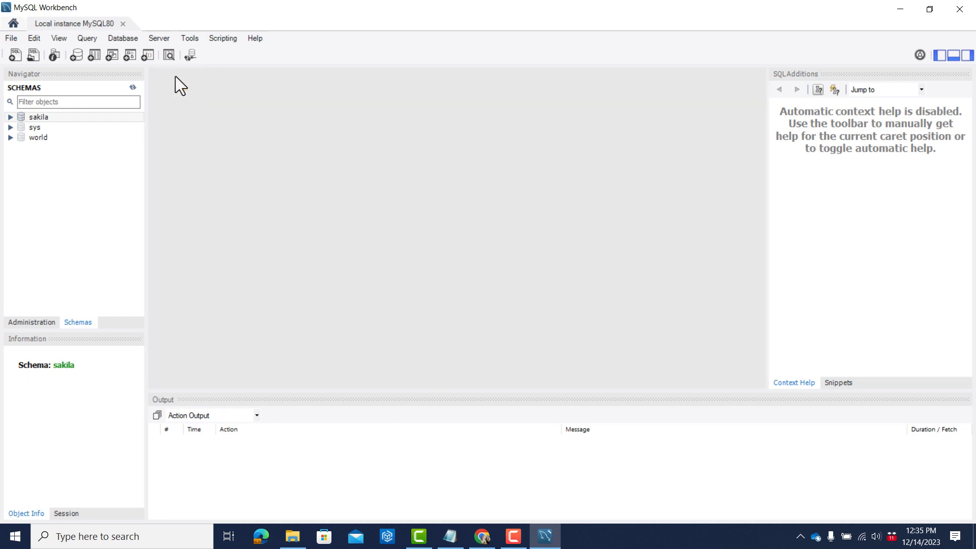
click(16, 54)
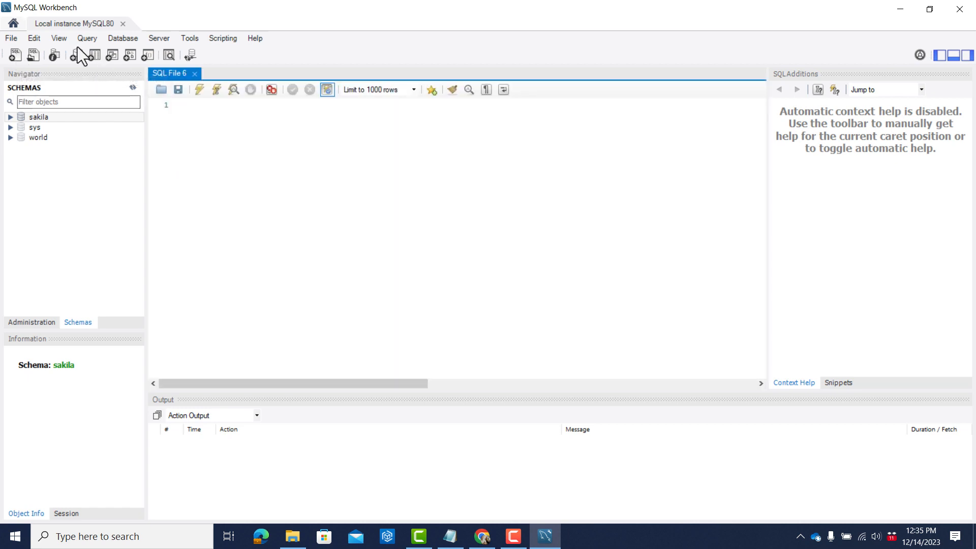
click(10, 39)
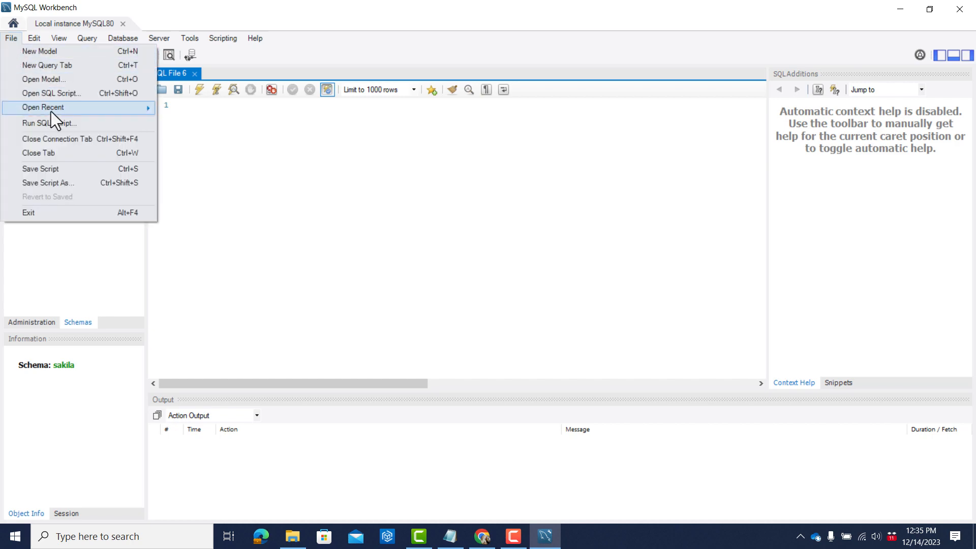
click(64, 182)
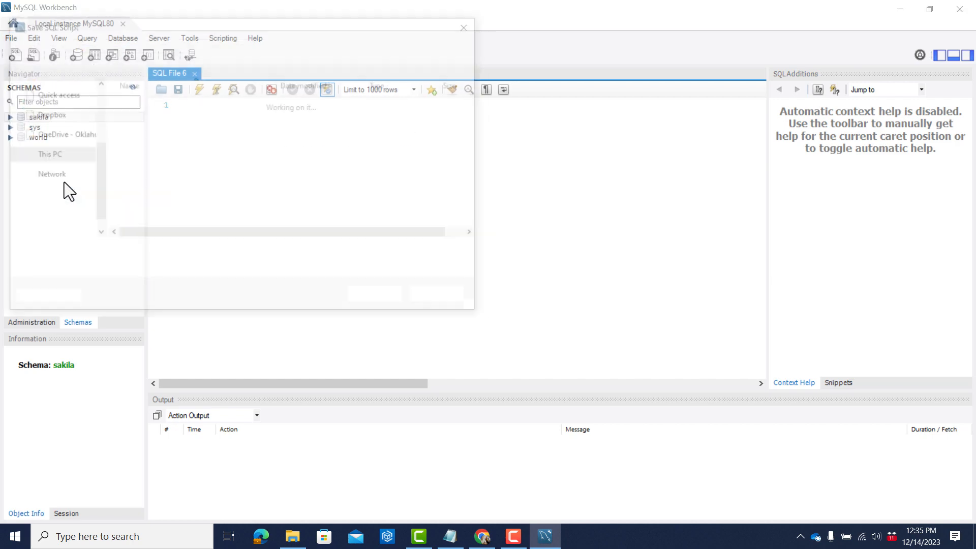
click(145, 142)
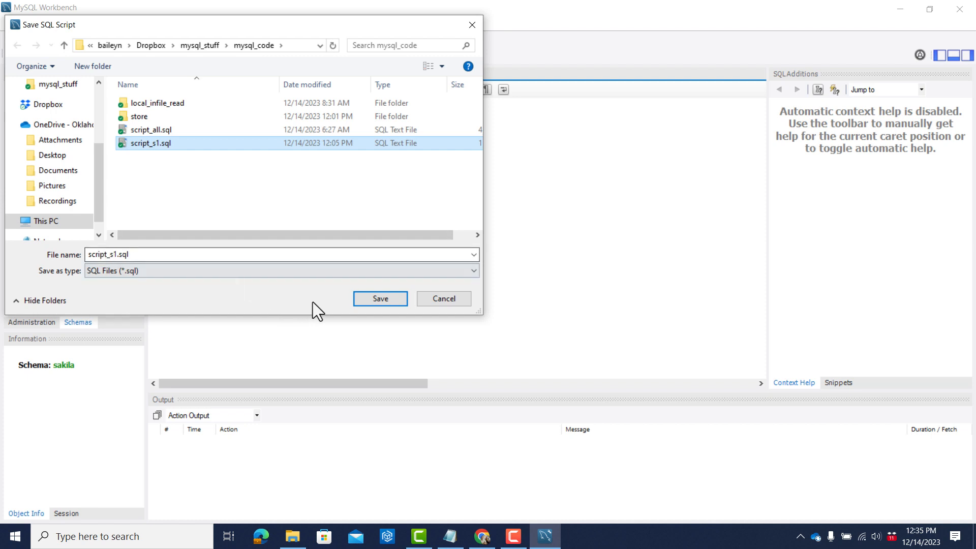
click(371, 296)
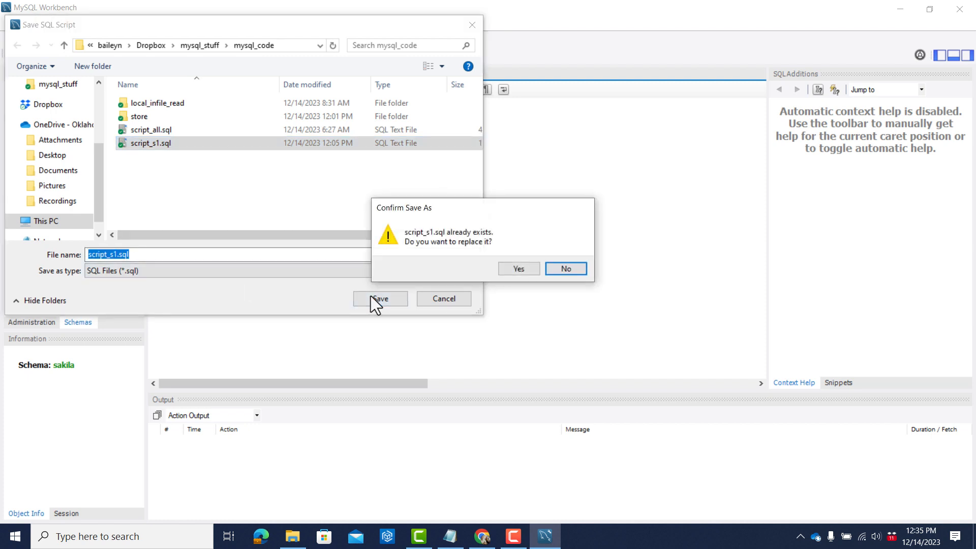
click(511, 268)
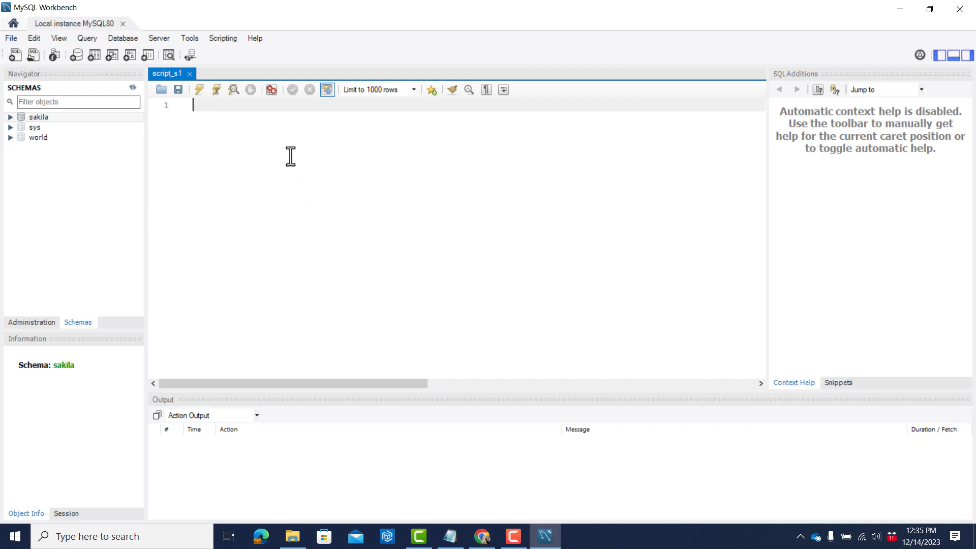
Enter a show databases statement ending in a semicolon on the script's first line.
text(show databas)
text(es;)
key(Left)
key(Left)
key(Right)
key(BackSpace)
key(BackSpace)
key(BackSpace)
key(BackSpace)
key(BackSpace)
key(BackSpace)
key(BackSpace)
key(BackSpace)
key(BackSpace)
key(BackSpace)
key(BackSpace)
key(BackSpace)
key(BackSpace)
key(BackSpace)
text(show)
text(database)
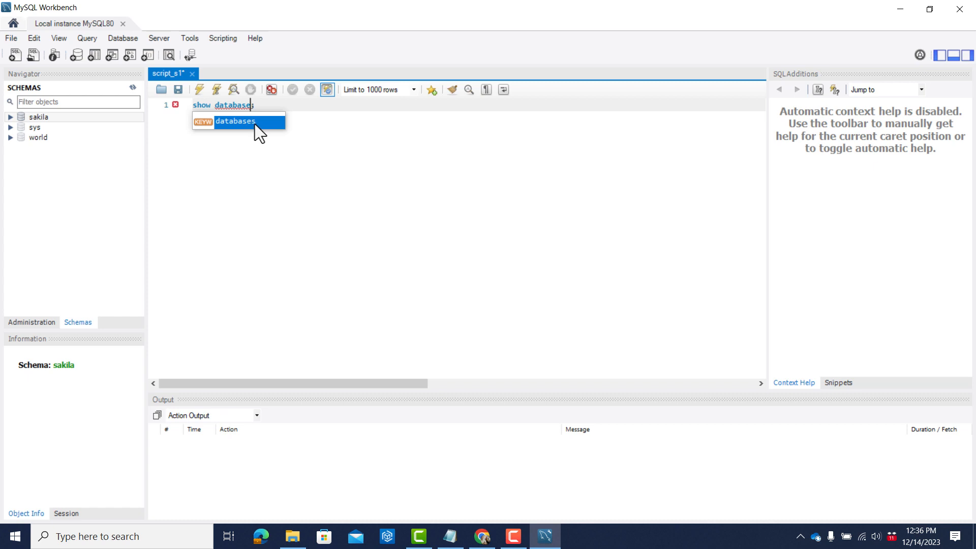
click(338, 124)
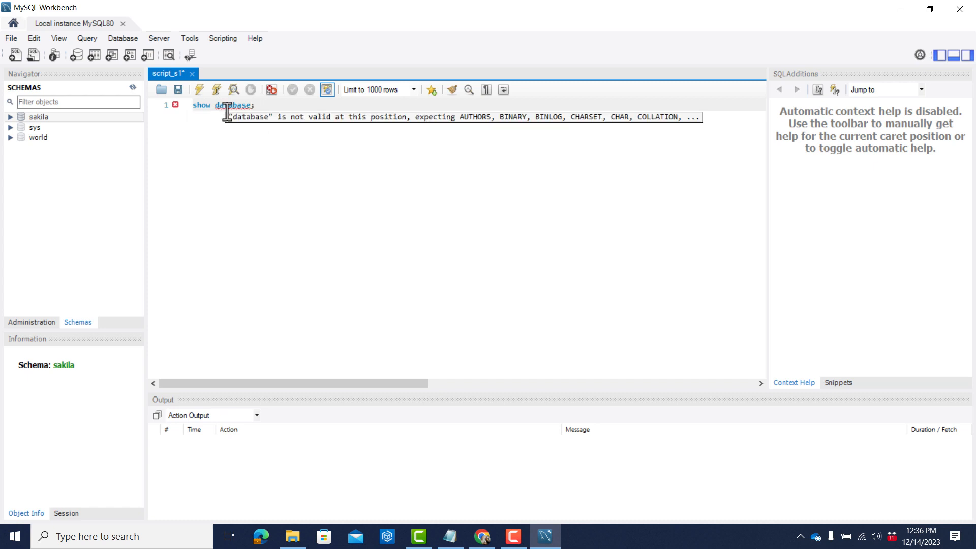
Complete the keyword as databases and execute the show databases; statement.
key(Left)
text(s)
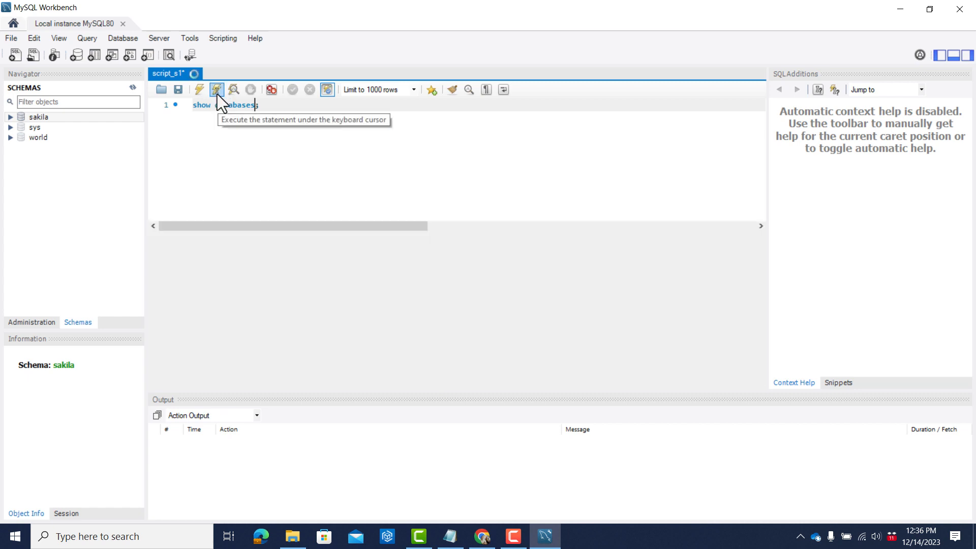
click(218, 93)
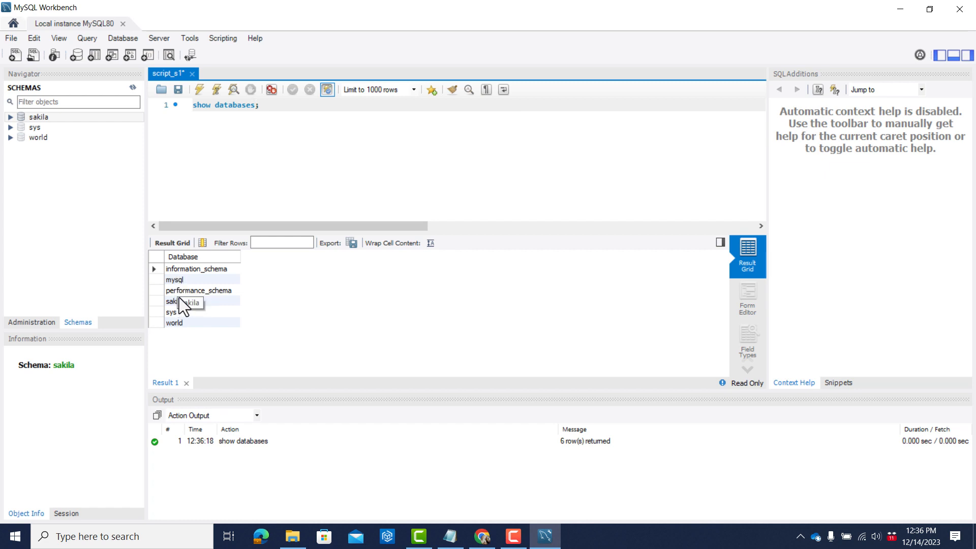
Switch to File Explorer, select salesdata_all.csv in the data folder, and bring up its open Notepad window.
key(alt+Tab)
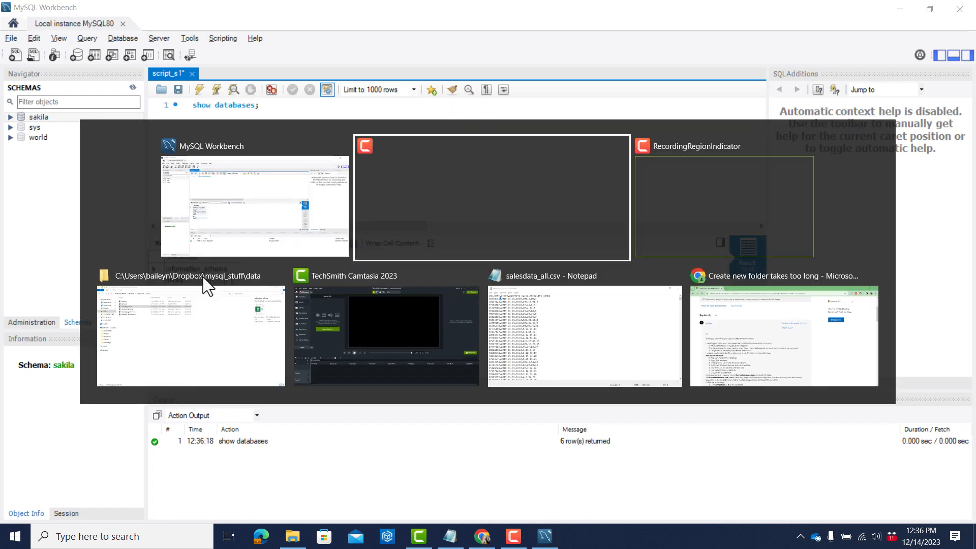
click(204, 277)
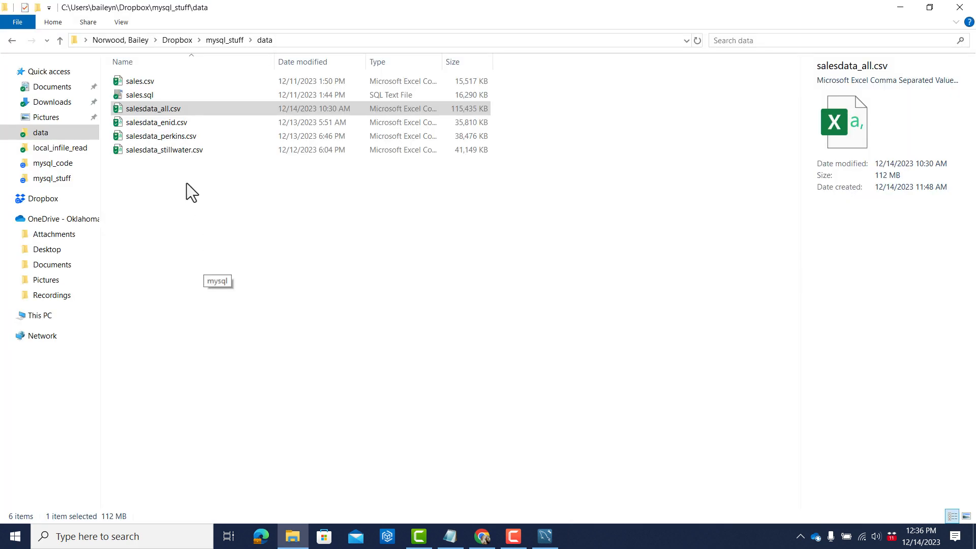
click(166, 112)
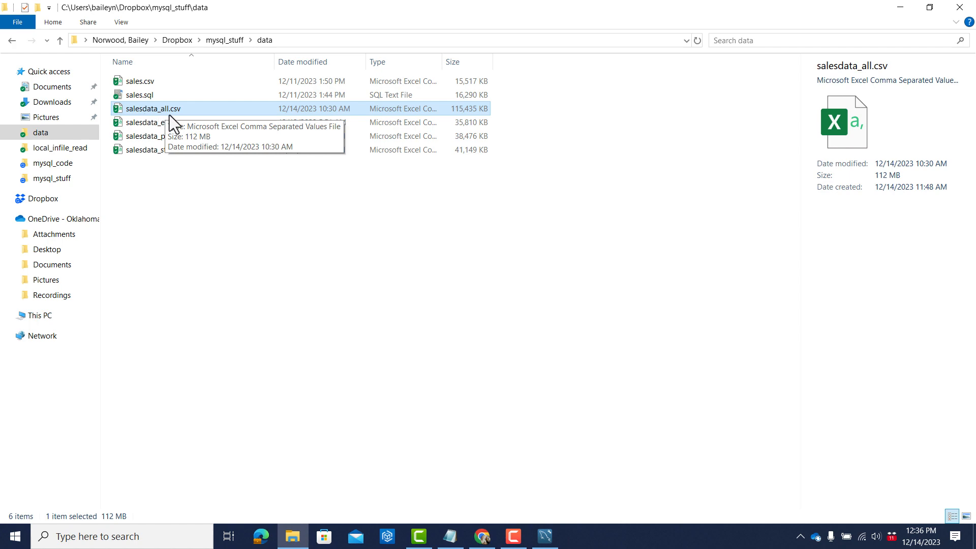
key(alt+Tab)
key(alt+Tab)
key(alt+Tab)
key(alt+Tab)
key(alt+Tab)
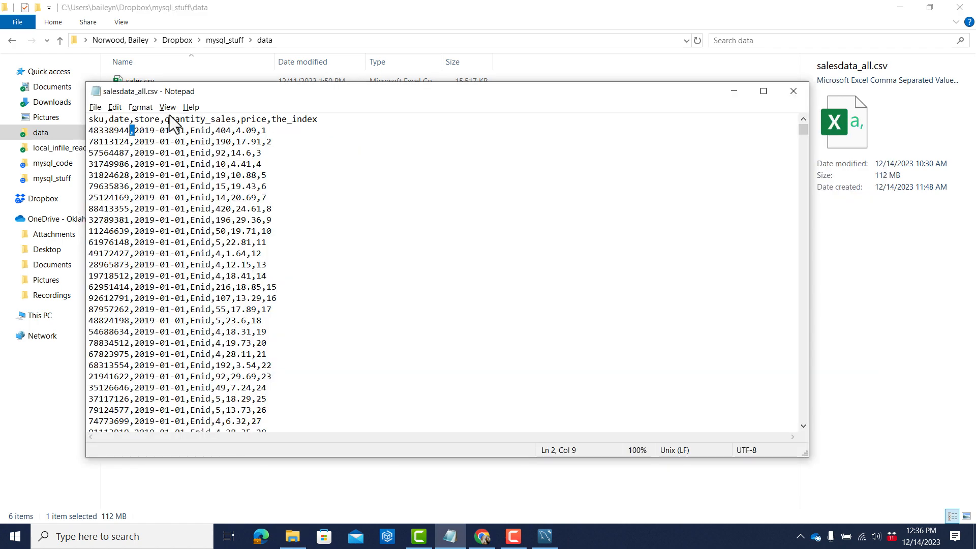
Examine the sku column of salesdata_all.csv by highlighting its header and its value in the first data row.
click(127, 119)
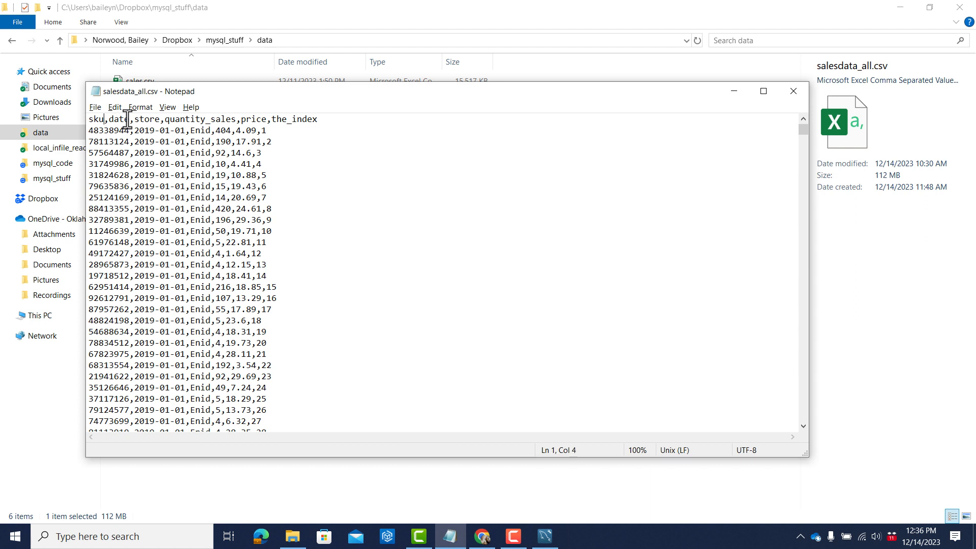
key(shift+Left)
key(shift+Left)
key(shift+Left)
key(Down)
key(shift+Right)
key(shift+Right)
key(shift+Right)
key(shift+Right)
key(shift+Right)
key(shift+Right)
key(shift+Right)
key(shift+Right)
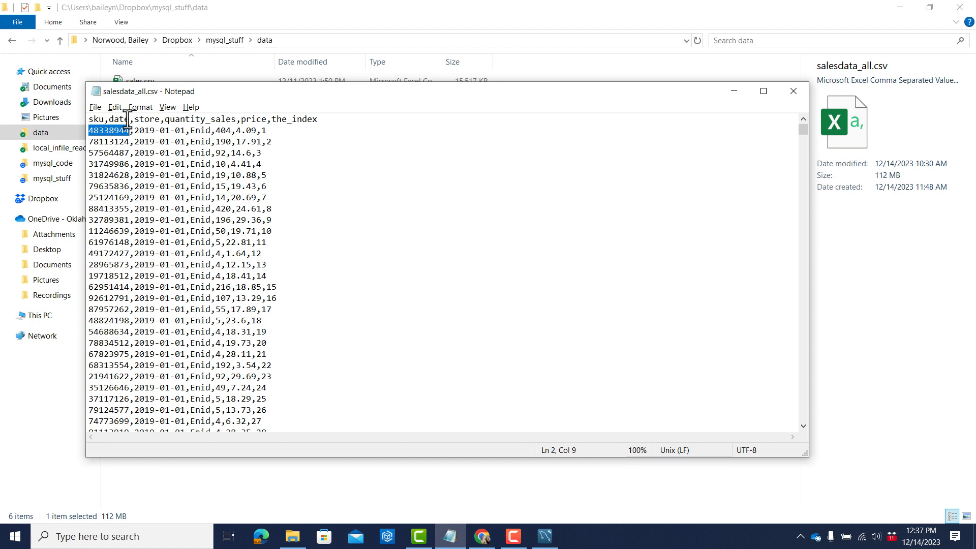
Examine the date column by highlighting its header and its value in the first data row.
key(Up)
key(shift+Left)
key(shift+Left)
key(shift+Left)
key(shift+Left)
key(Down)
key(Right)
key(Right)
key(Right)
key(Right)
key(Right)
key(shift+Right)
key(shift+Right)
key(shift+Right)
key(shift+Right)
key(shift+Right)
key(shift+Right)
key(shift+Right)
key(shift+Right)
key(shift+Right)
key(shift+Right)
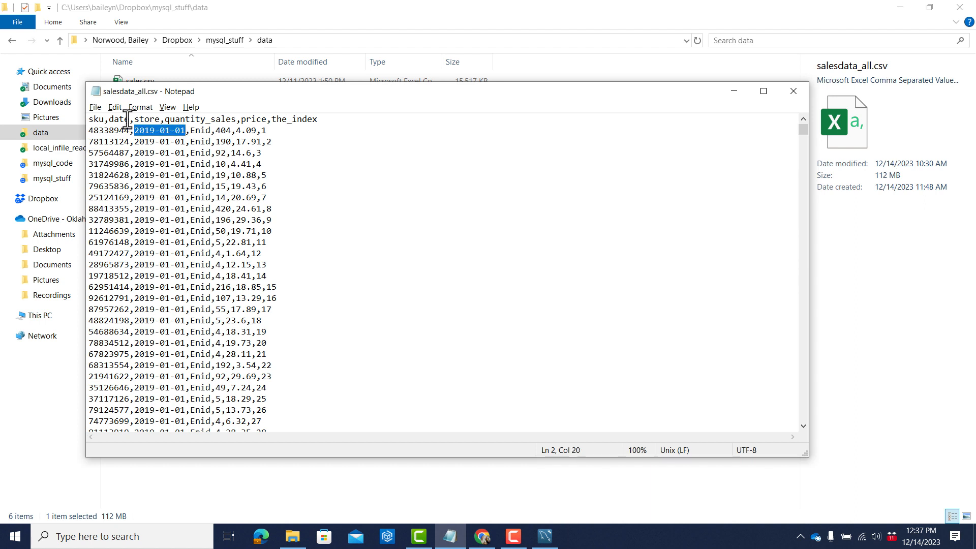
Examine the store column by highlighting its header and its value in the first data row.
key(Up)
key(Left)
key(Left)
key(Left)
key(Left)
key(Left)
key(Left)
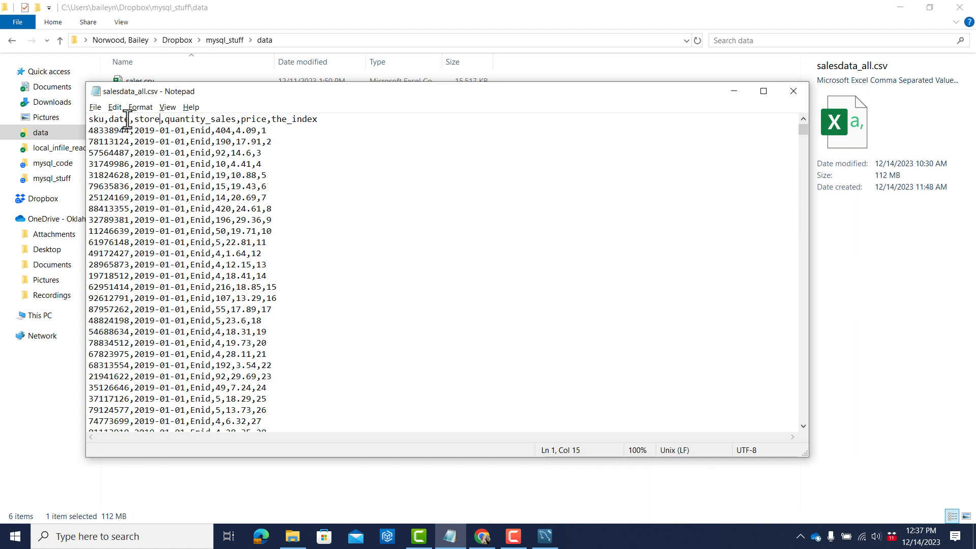
key(shift+Left)
key(shift+Left)
key(shift+Left)
key(shift+Left)
key(shift+Left)
key(Down)
key(Right)
key(Right)
key(Right)
key(Right)
key(Right)
key(Right)
key(Right)
key(Right)
key(Right)
key(Right)
key(shift+Right)
key(shift+Right)
key(shift+Right)
key(shift+Right)
Examine the quantity_sales column by highlighting its header and its value in the first data row.
key(Up)
key(Left)
key(Left)
key(shift+Right)
key(shift+Right)
key(shift+Right)
key(shift+Right)
key(shift+Right)
key(shift+Right)
key(shift+Right)
key(shift+Right)
key(shift+Right)
key(shift+Right)
key(shift+Right)
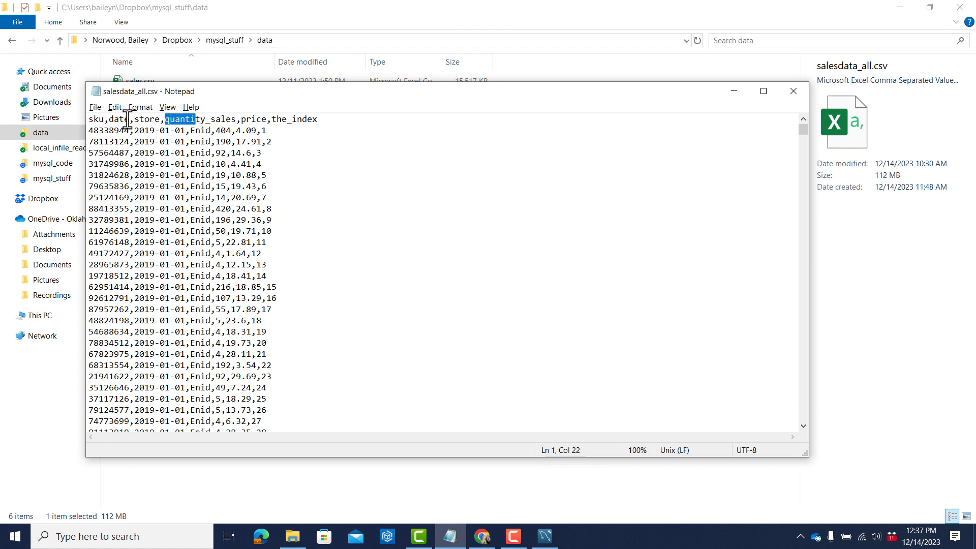
key(shift+Right)
key(shift+Right)
key(shift+Right)
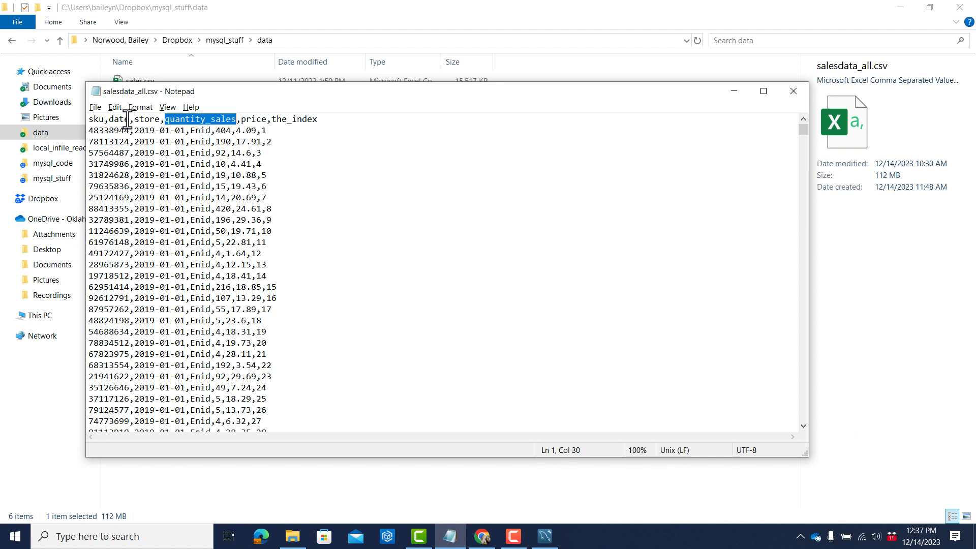
key(Down)
key(Left)
key(shift+Left)
key(shift+Left)
key(shift+Left)
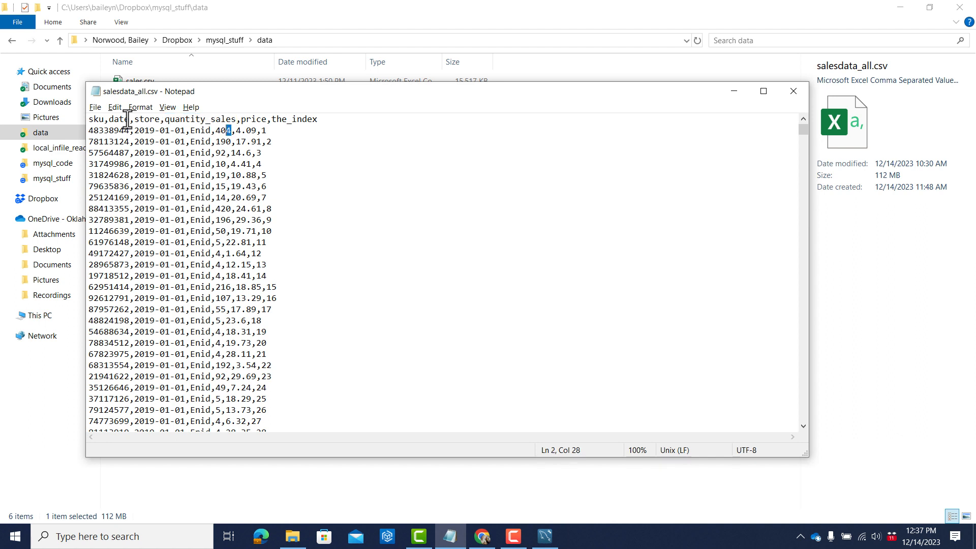
Examine the price column by highlighting its header and its value in the first data row.
key(Right)
key(Up)
key(shift+Right)
key(shift+Right)
key(shift+Right)
key(shift+Right)
key(shift+Right)
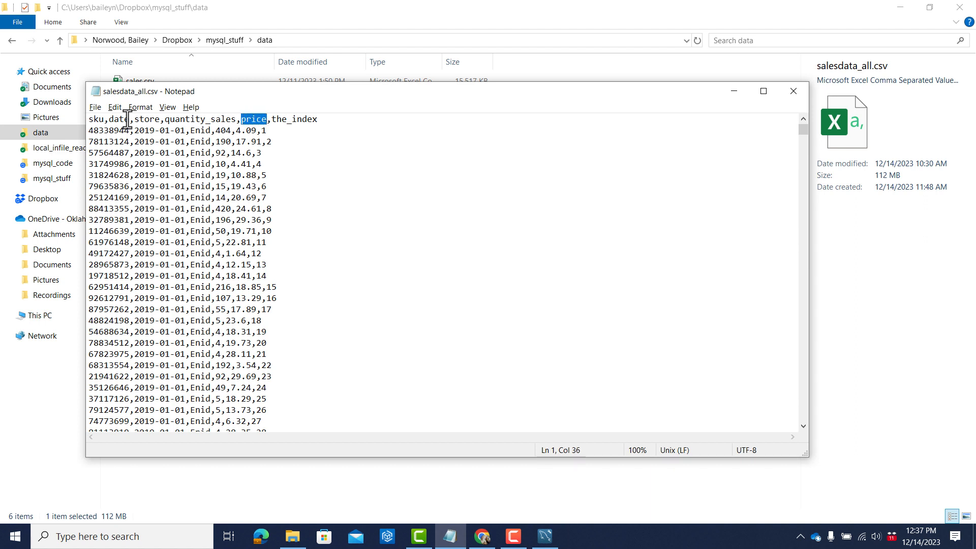
key(Down)
key(Left)
key(shift+Left)
key(shift+Left)
key(shift+Left)
key(shift+Left)
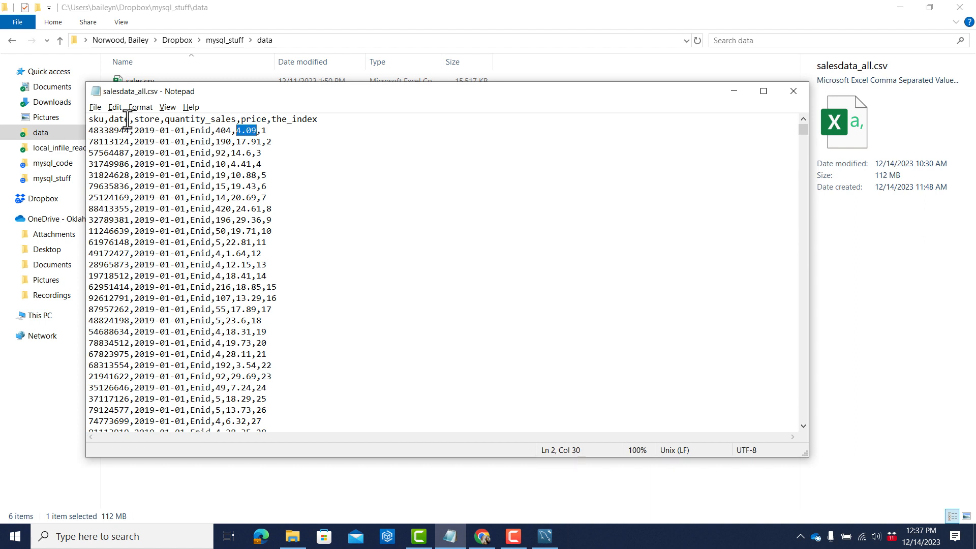
Examine the the_index column by highlighting its header and its value in the first data row.
key(Up)
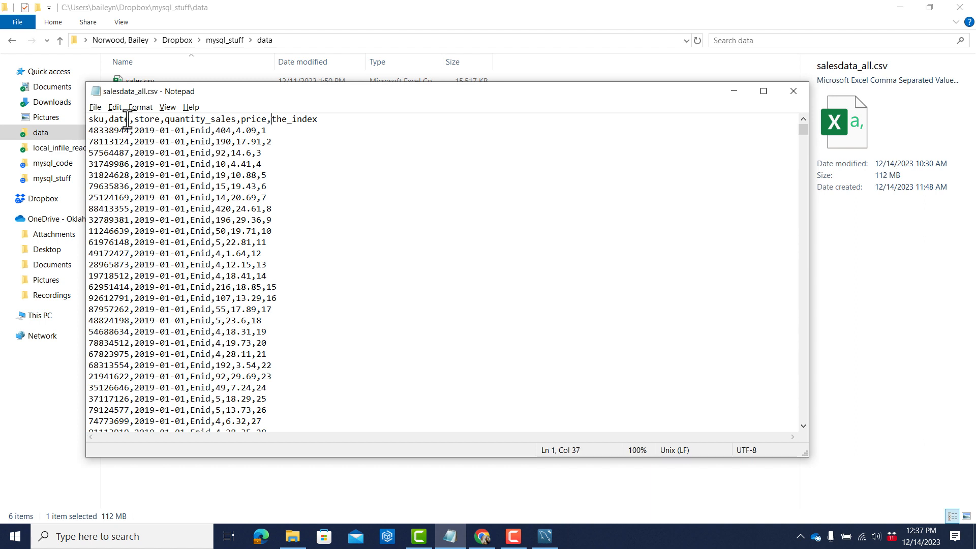
key(shift+Right)
key(shift+Right)
key(shift+Right)
key(shift+Right)
key(shift+Right)
key(shift+Right)
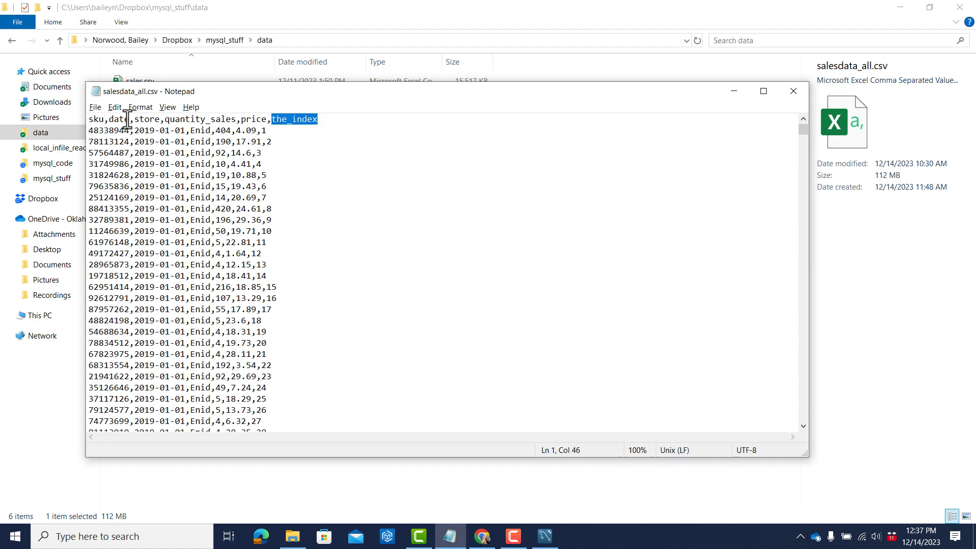
key(Down)
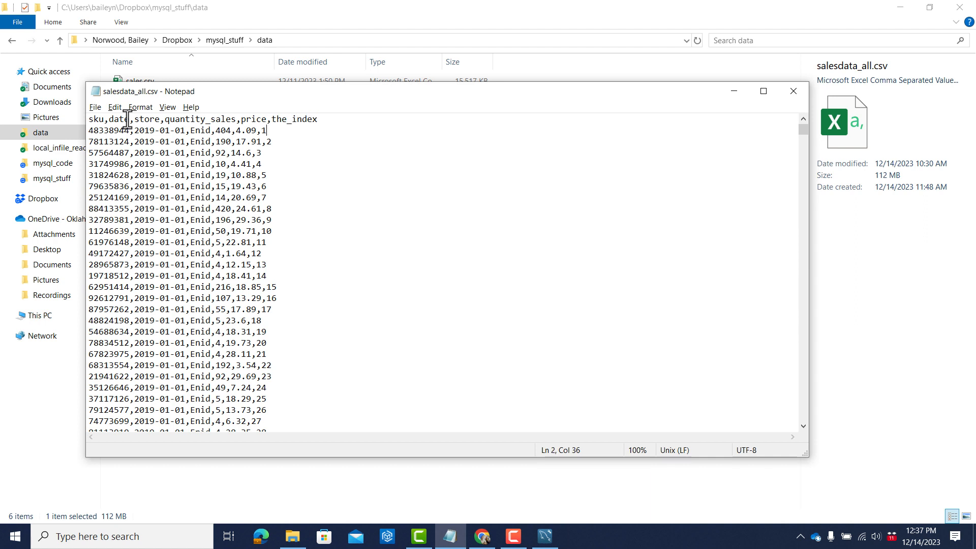
key(shift+Left)
Examine the the_index values in the following data rows, highlighting them one after another down to the sixth row.
key(Down)
key(Right)
key(shift+Right)
key(Down)
key(shift+Left)
key(Down)
key(shift+Right)
key(Down)
key(shift+Right)
key(Down)
key(shift+Left)
key(shift+Right)
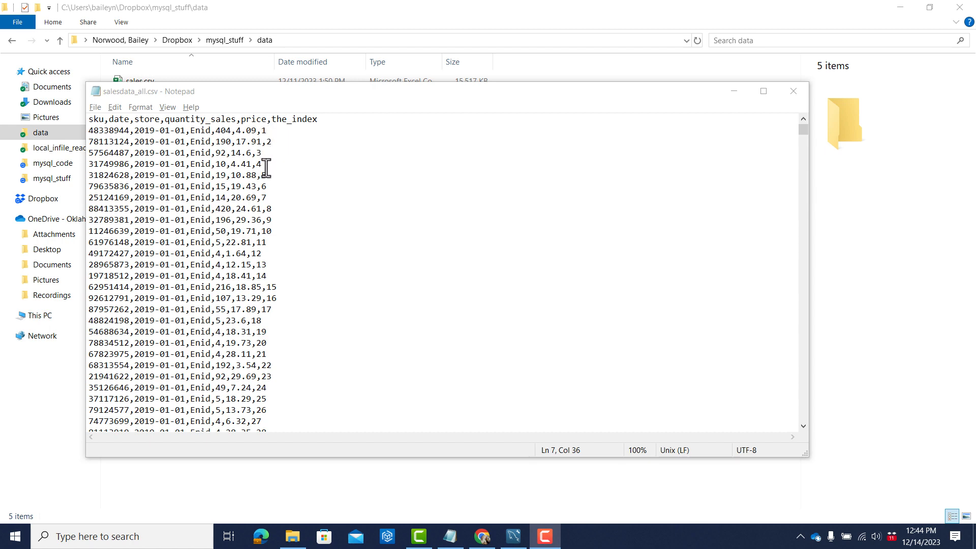
Switch to MySQL Workbench to review the script and database list, and return to salesdata_all.csv in Notepad.
key(alt+Tab)
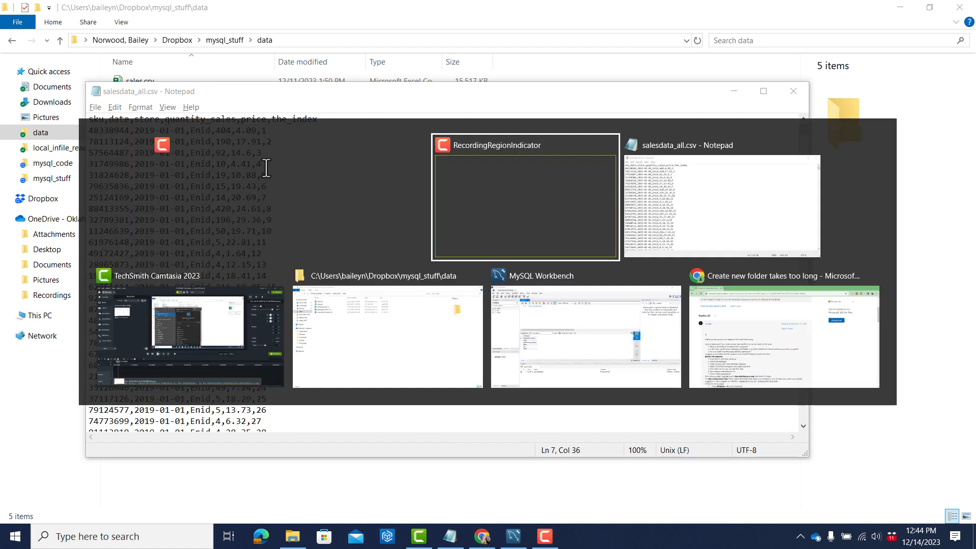
key(Tab)
key(Tab)
key(Tab)
key(Tab)
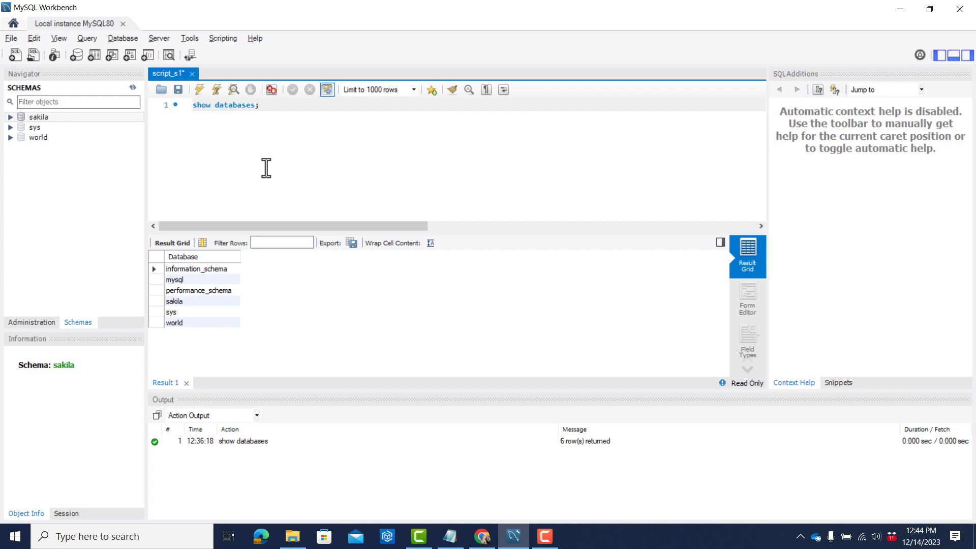
key(alt+Tab)
key(Tab)
key(Tab)
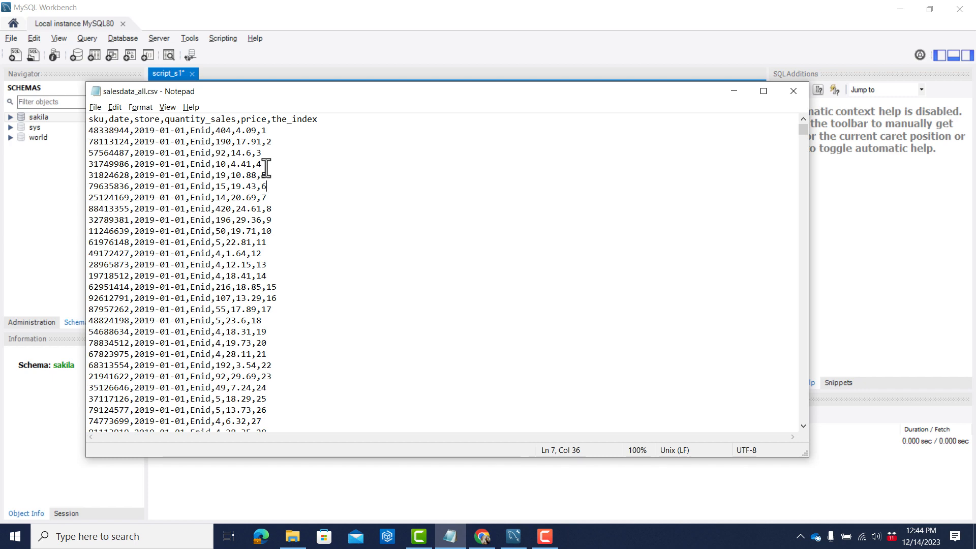
In MySQL Workbench, add the statement "create database comp_metrics;" directly below the show databases statement.
key(alt+Tab)
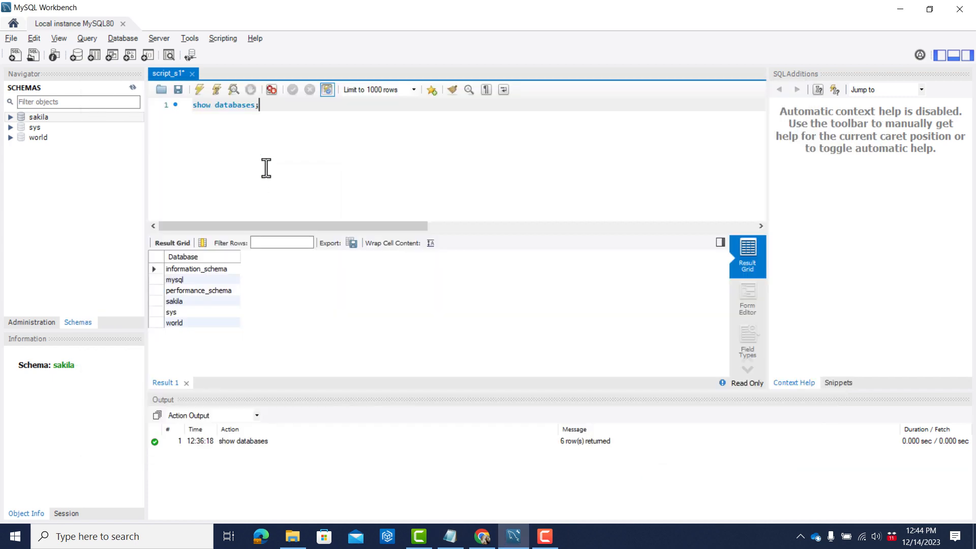
key(Return)
key(Return)
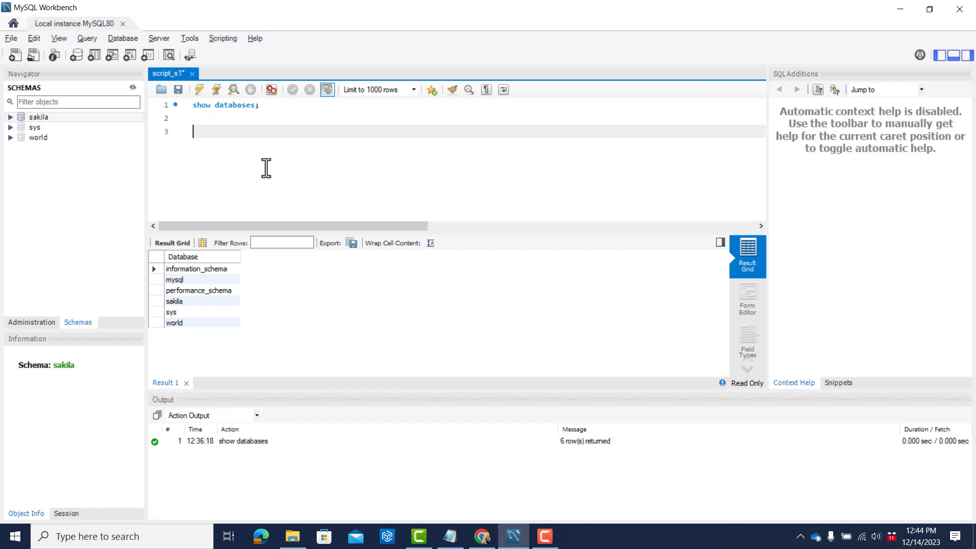
key(Up)
text(creat)
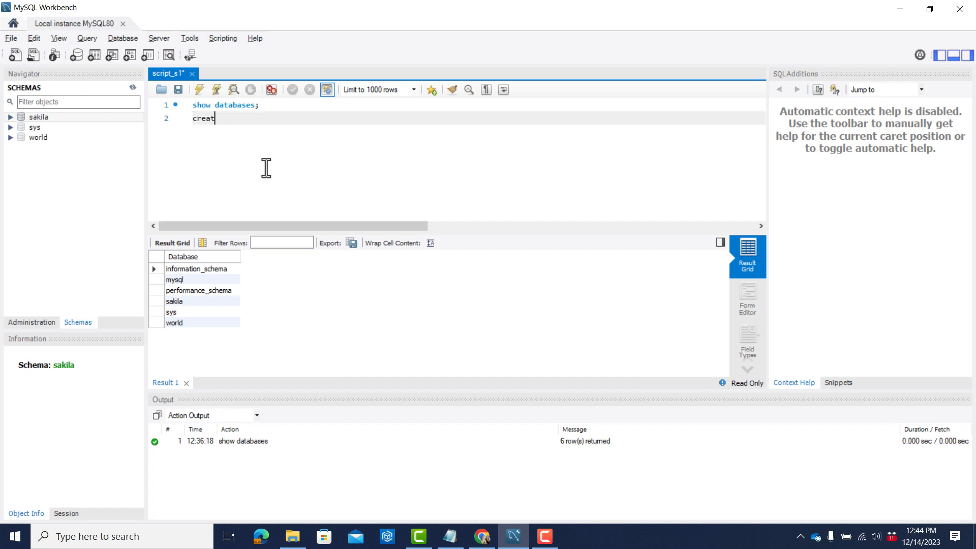
key(Return)
text(databas)
key(Return)
text(comp_)
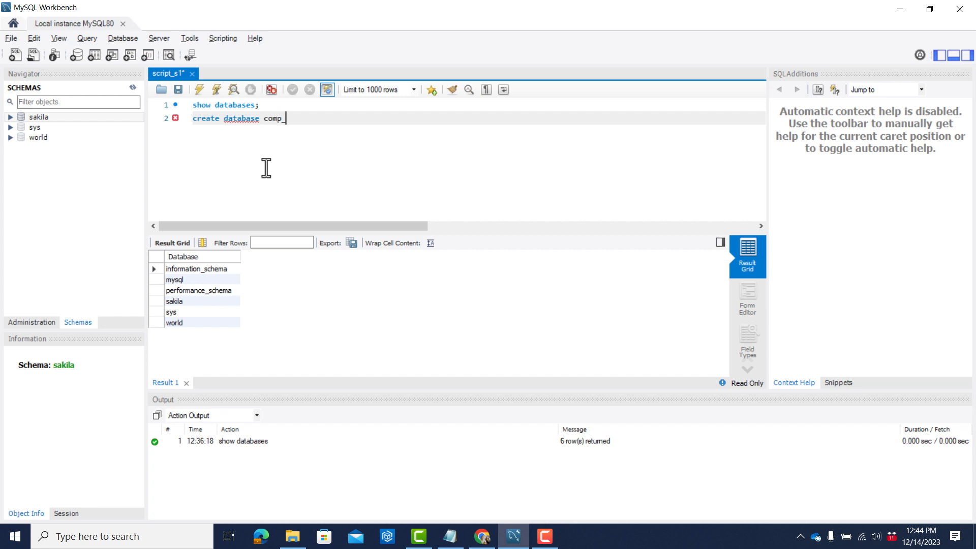
text(metrics;)
Switch to Chrome, search for "sql for making a new database", and open the W3Schools SQL CREATE DATABASE page.
key(alt+Tab)
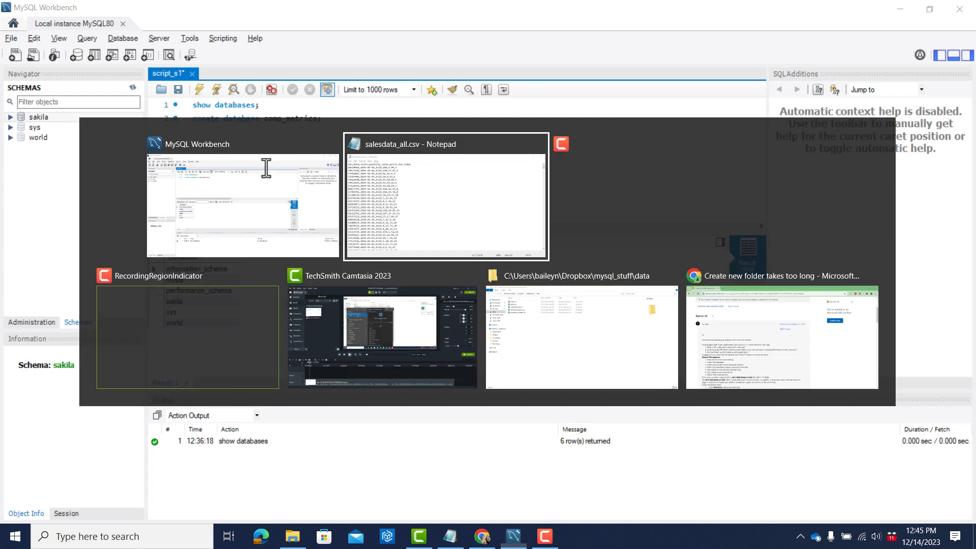
key(alt+Tab)
key(alt+Tab)
key(alt+Tab)
key(alt+Tab)
key(alt+Tab)
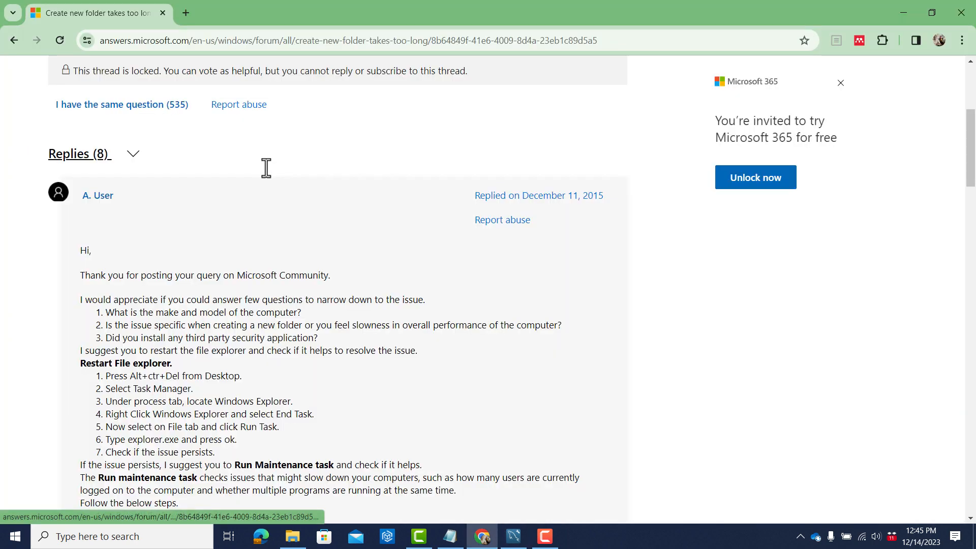
key(ctrl+l)
text(sql)
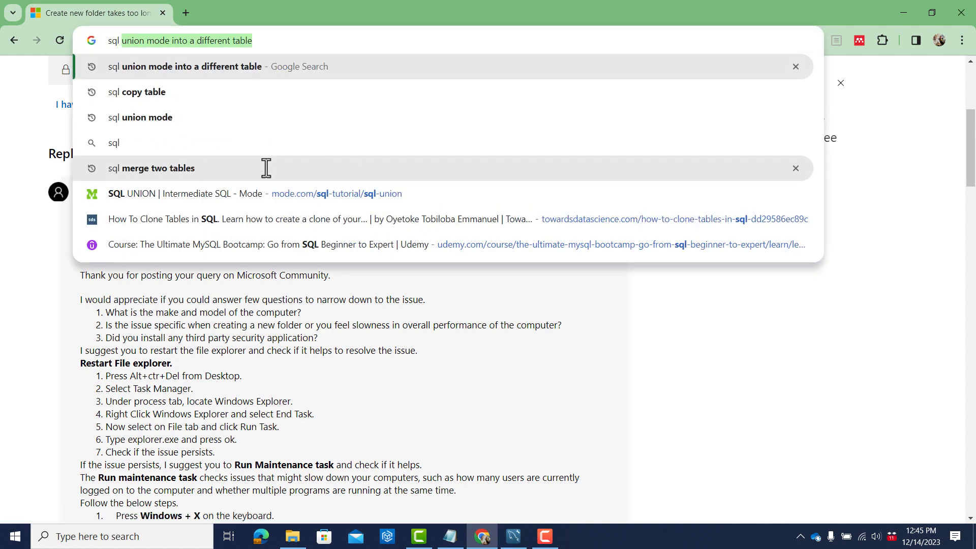
text( for making a)
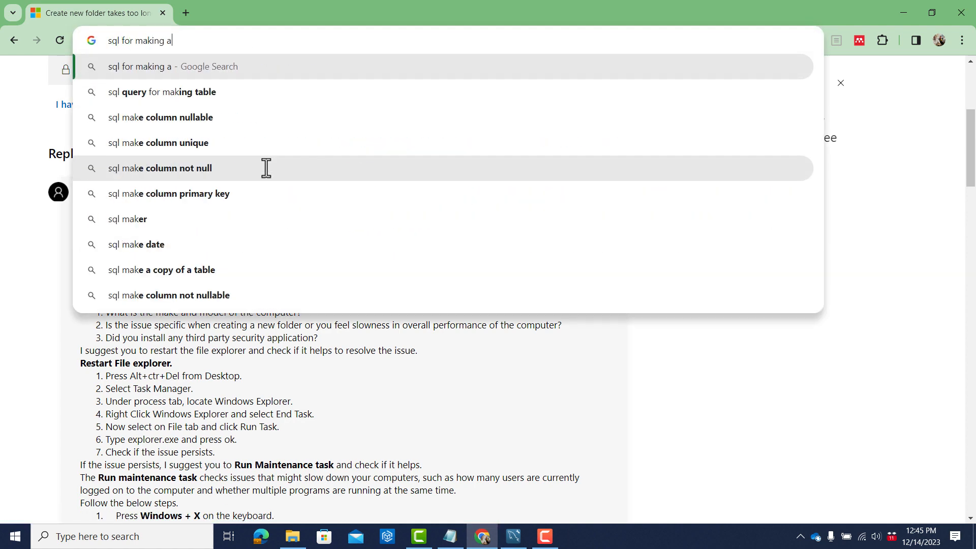
text( new database)
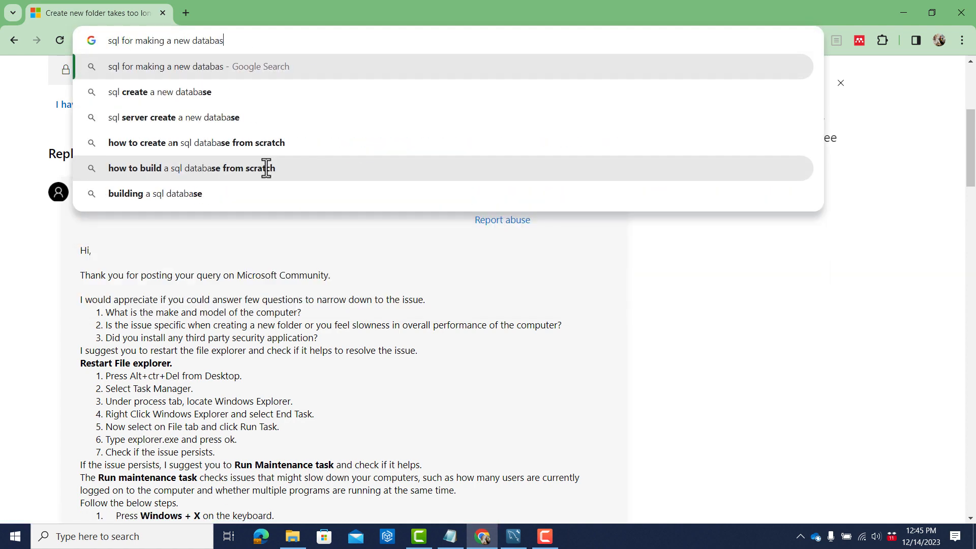
key(Return)
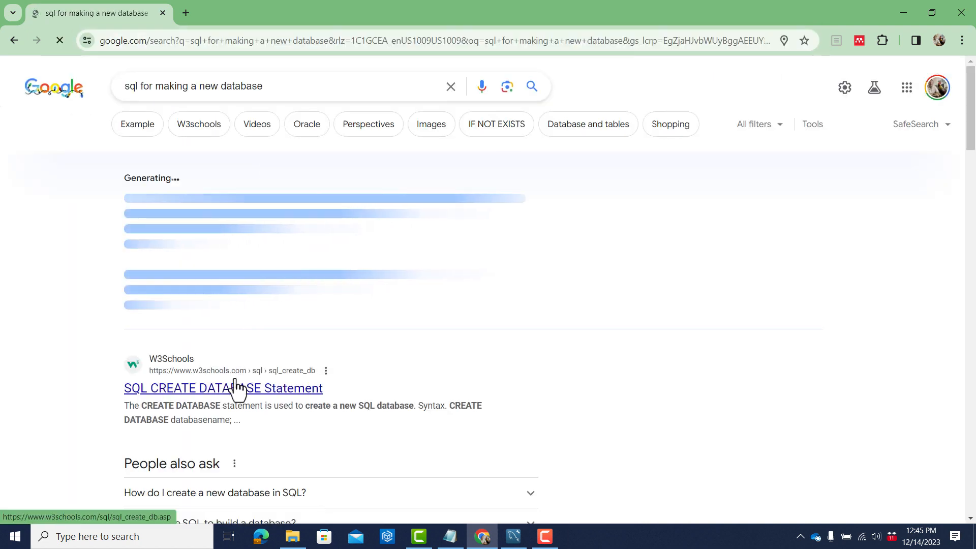
click(224, 390)
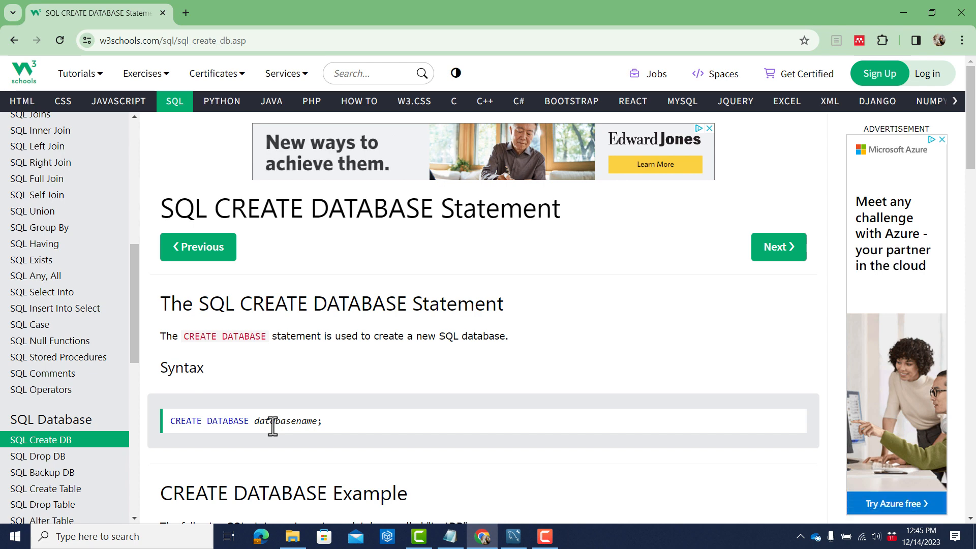
Return to MySQL Workbench and execute only the create database comp_metrics statement.
key(alt+Tab)
key(Tab)
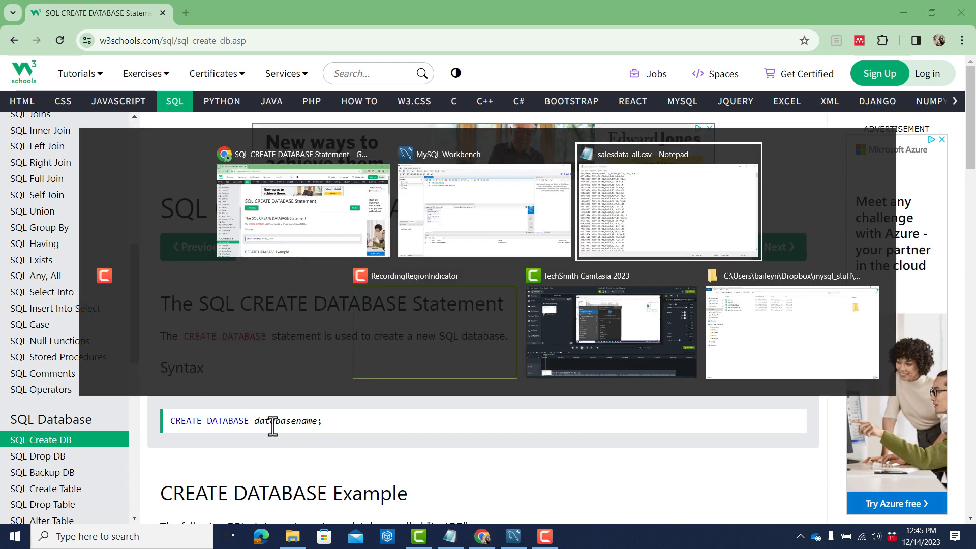
key(Tab)
key(Tab)
key(Tab)
key(Tab)
key(Tab)
key(Tab)
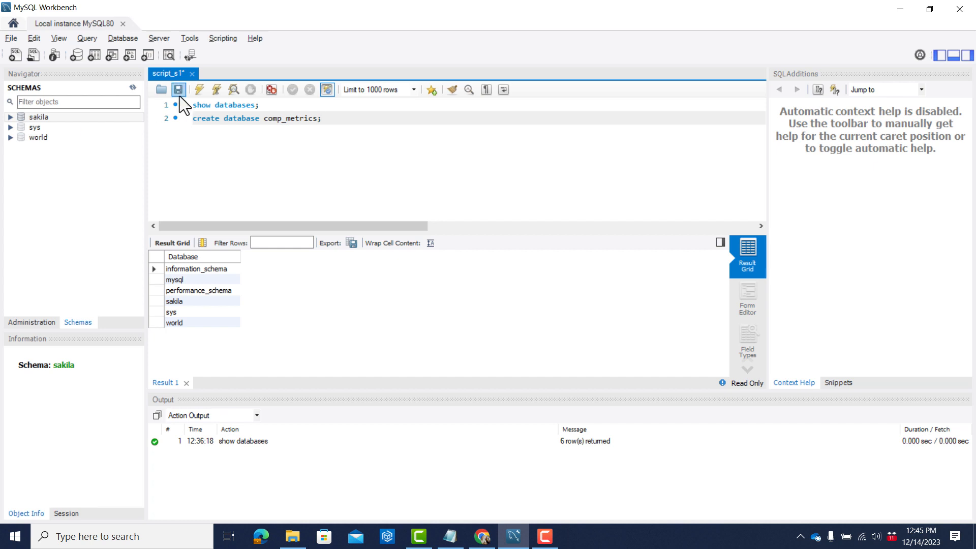
click(216, 89)
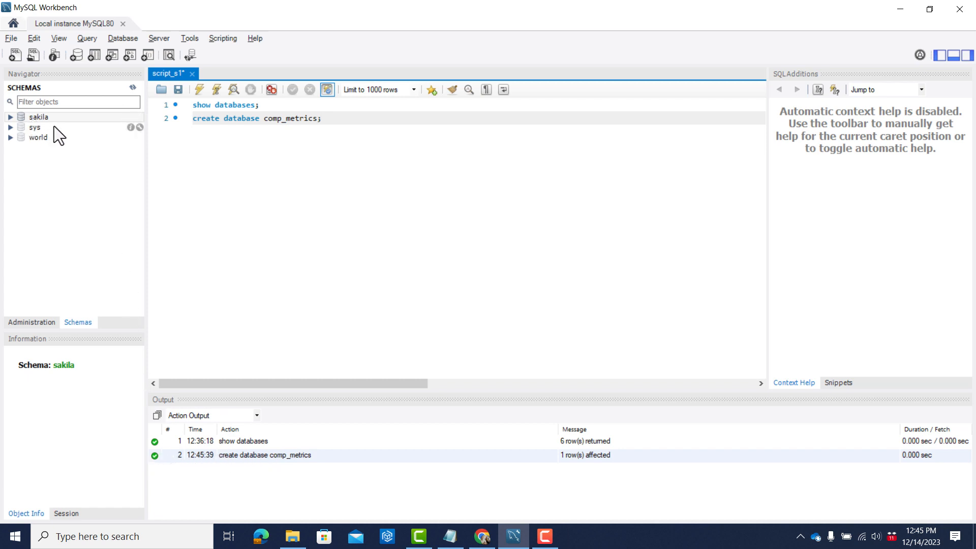
Check for the comp_metrics database by refreshing the schema list, expanding its entry, and rerunning show databases.
click(133, 88)
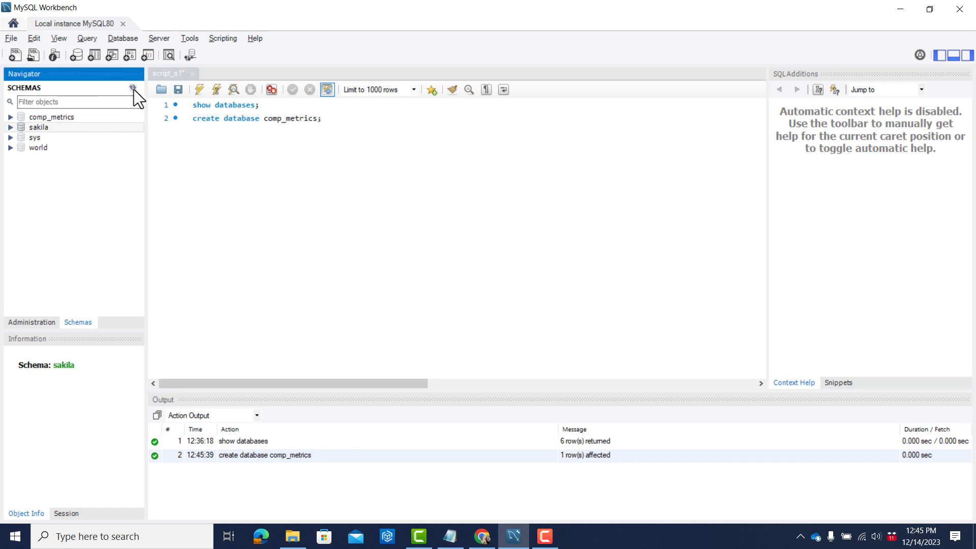
click(10, 118)
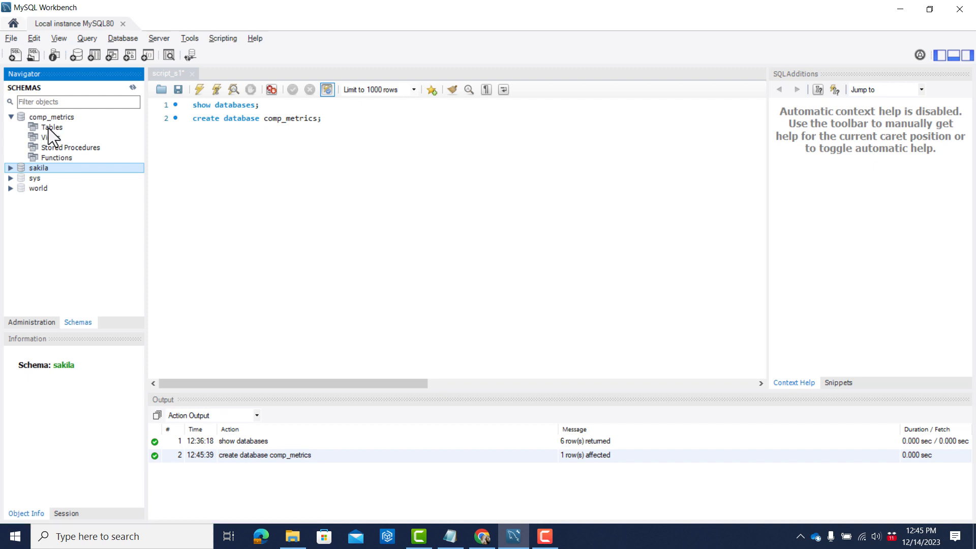
click(220, 106)
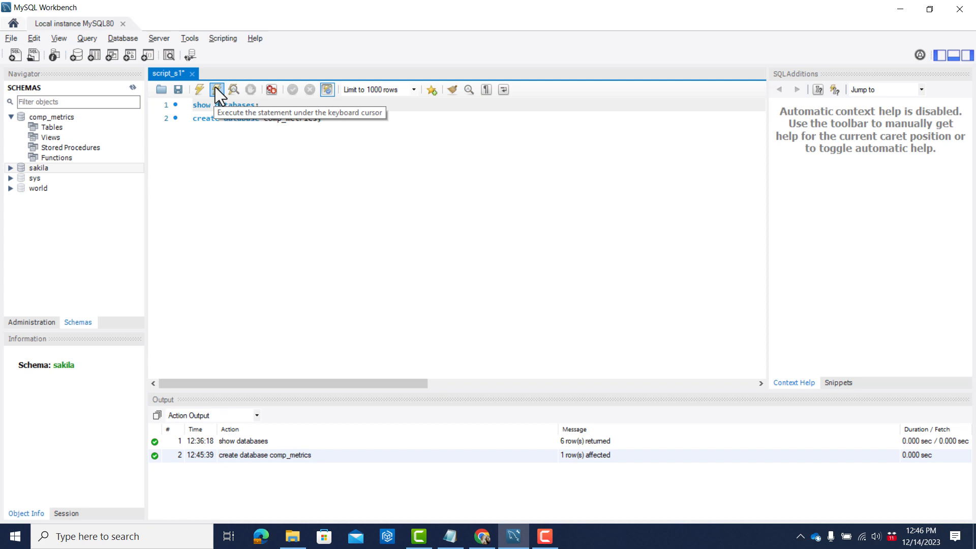
click(215, 88)
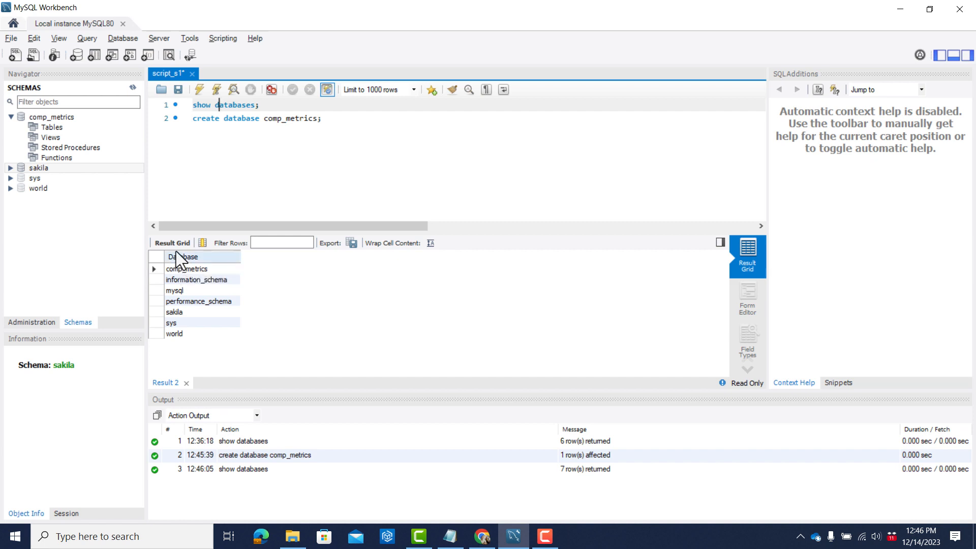
Add the statement "use comp_metrics;" below the create database statement, separated by one blank line.
click(361, 119)
key(Return)
key(Return)
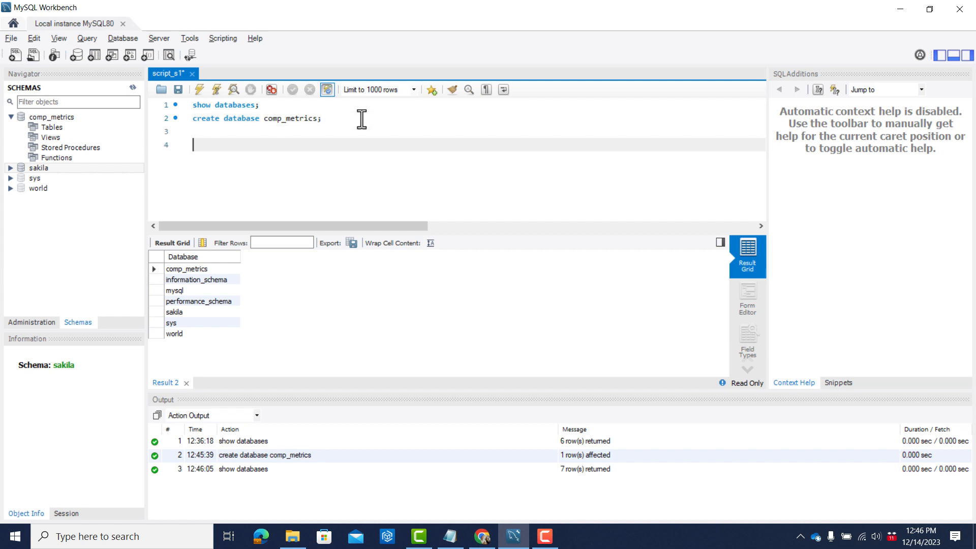
key(BackSpace)
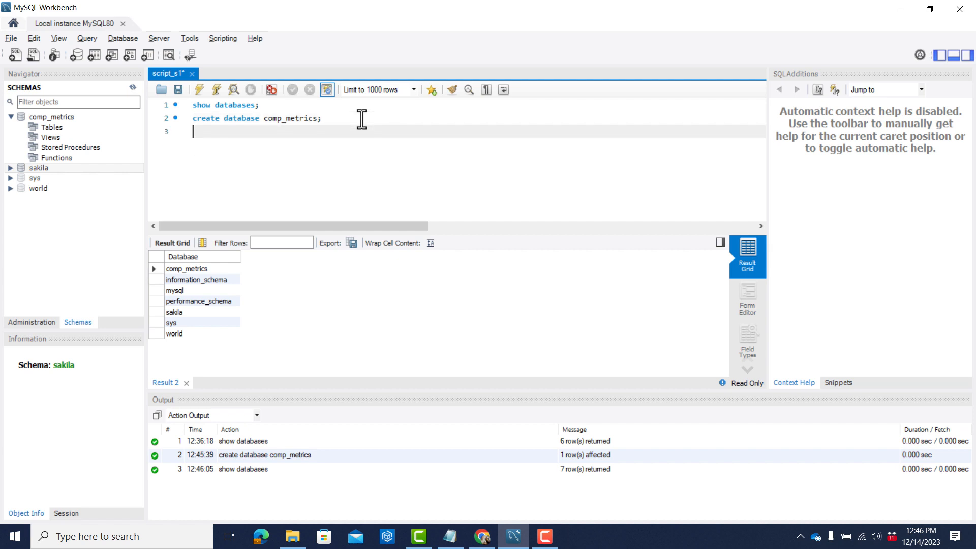
key(Return)
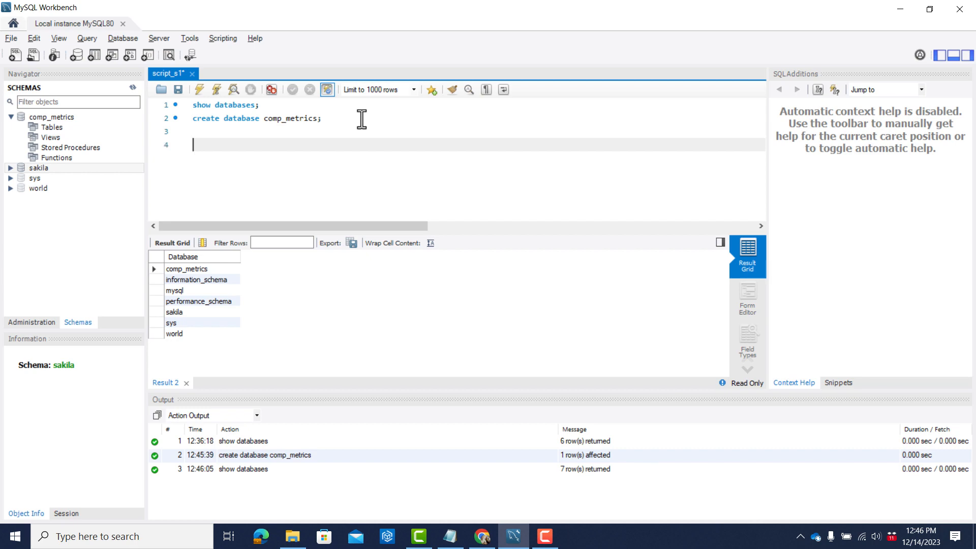
key(alt+Tab)
key(alt+Tab)
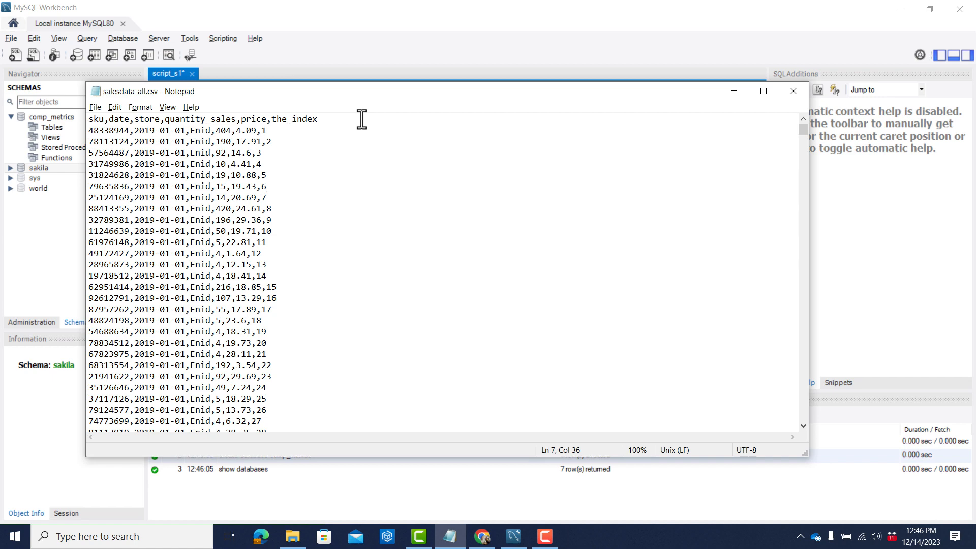
key(alt+Tab)
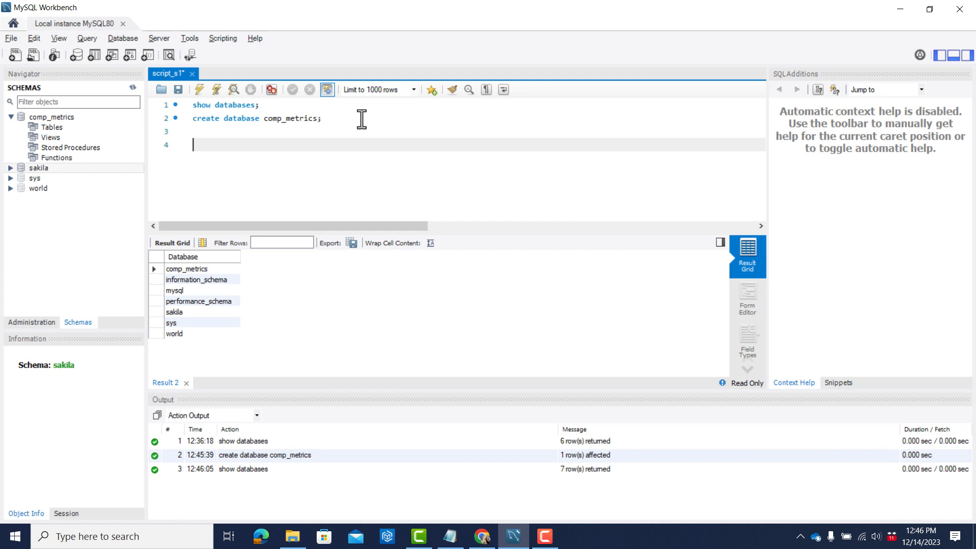
text(use comp_metrics;)
key(Return)
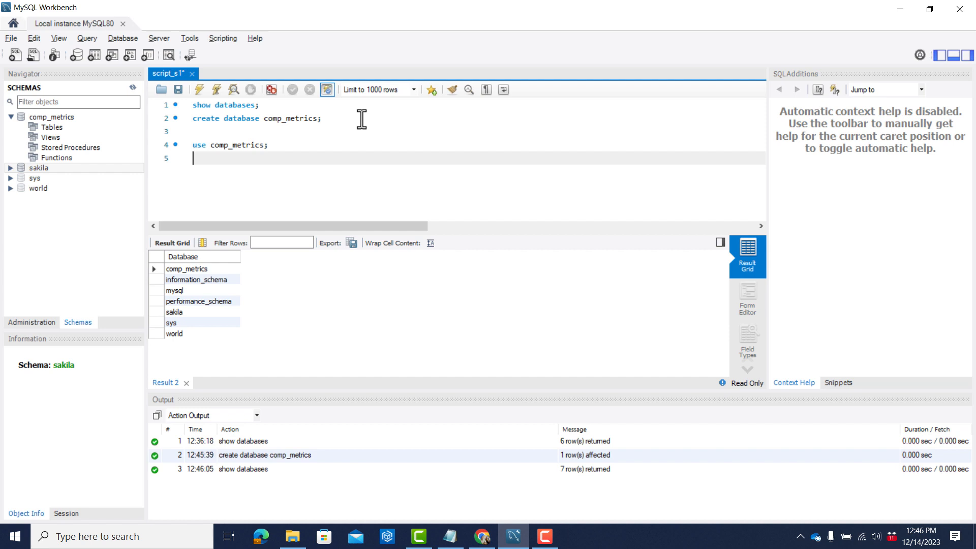
Write an empty "create table salesdata_all ( );" statement below the use statement, leaving blank lines between the parentheses for columns.
text(create table salesd)
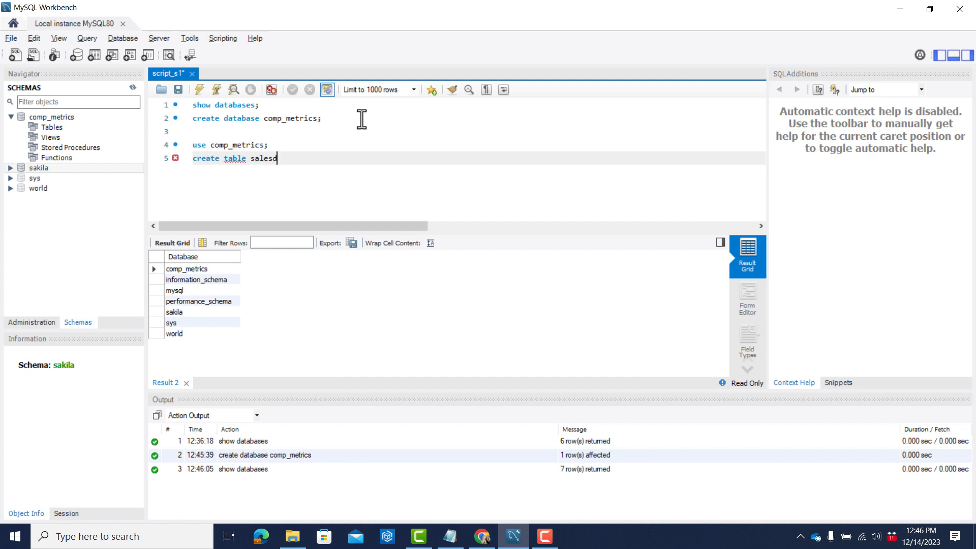
text(ata_all ()
key(Return)
key(Return)
key(Return)
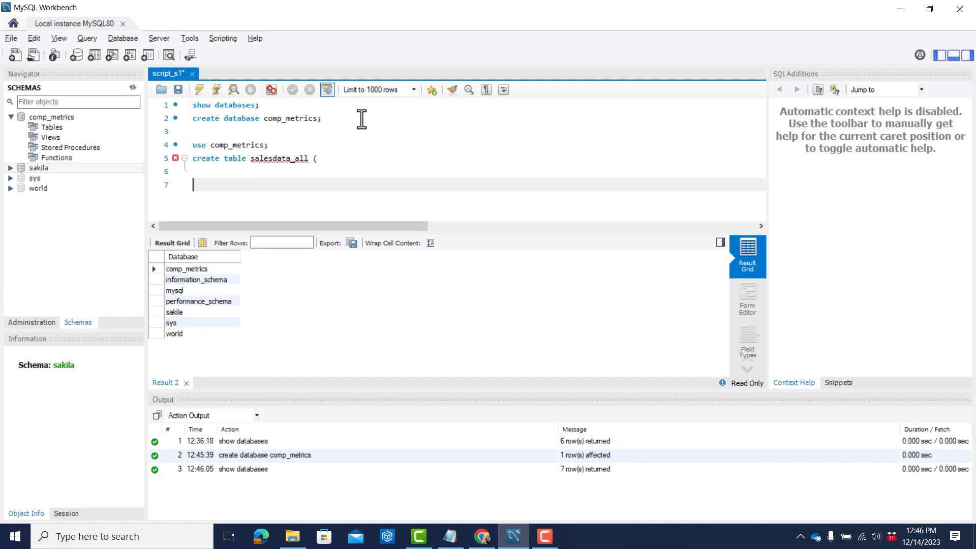
text())
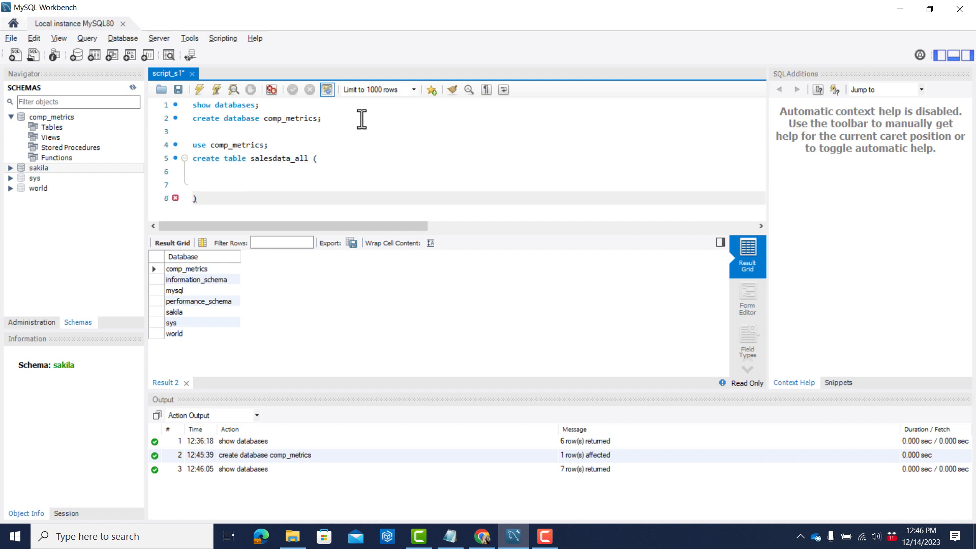
text(;)
Insert a blank line between the use comp_metrics statement and the create table salesdata_all statement.
key(Up)
key(Up)
key(Up)
key(Up)
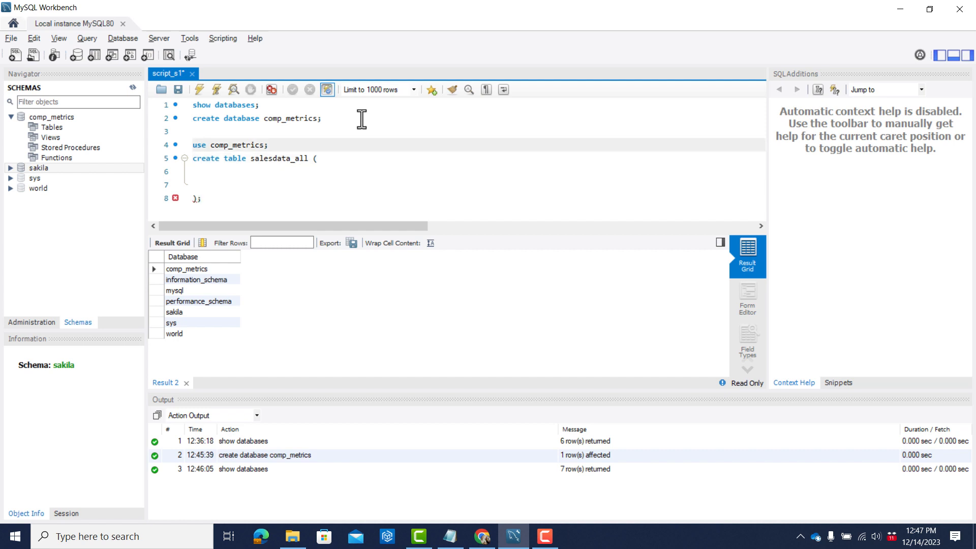
key(Right)
key(Right)
key(Right)
key(Right)
key(Right)
key(Right)
key(Right)
key(Right)
key(Right)
key(Right)
key(Right)
key(Right)
key(Right)
key(Right)
key(Left)
key(Left)
key(Left)
key(Left)
key(Left)
key(Left)
key(Left)
key(Left)
key(Left)
key(Left)
key(Left)
key(Left)
key(Left)
key(Left)
key(Down)
key(Return)
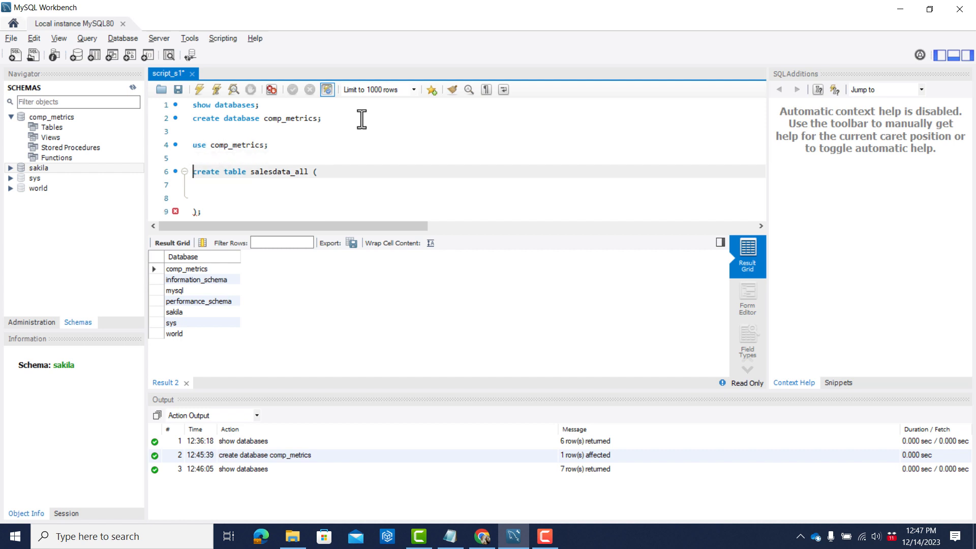
Break the use comp_metrics statement onto two lines after "use" and execute only that statement.
key(Up)
key(Up)
key(Right)
key(Right)
key(Right)
key(Right)
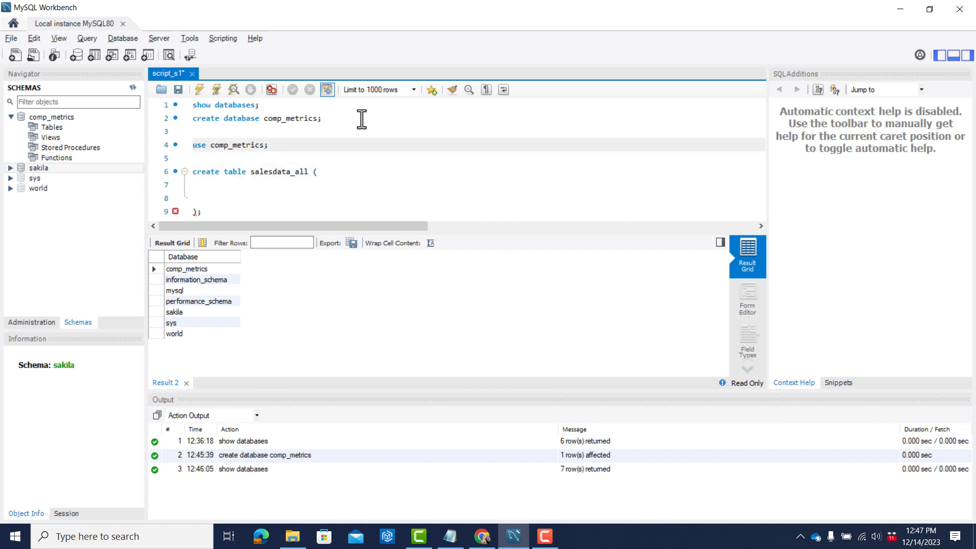
key(Return)
key(Up)
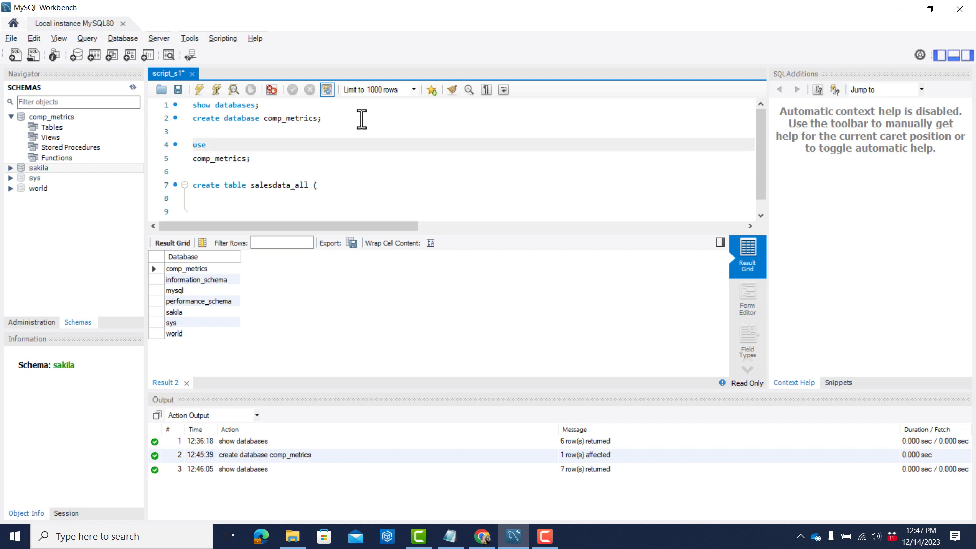
key(shift+Down)
key(shift+Down)
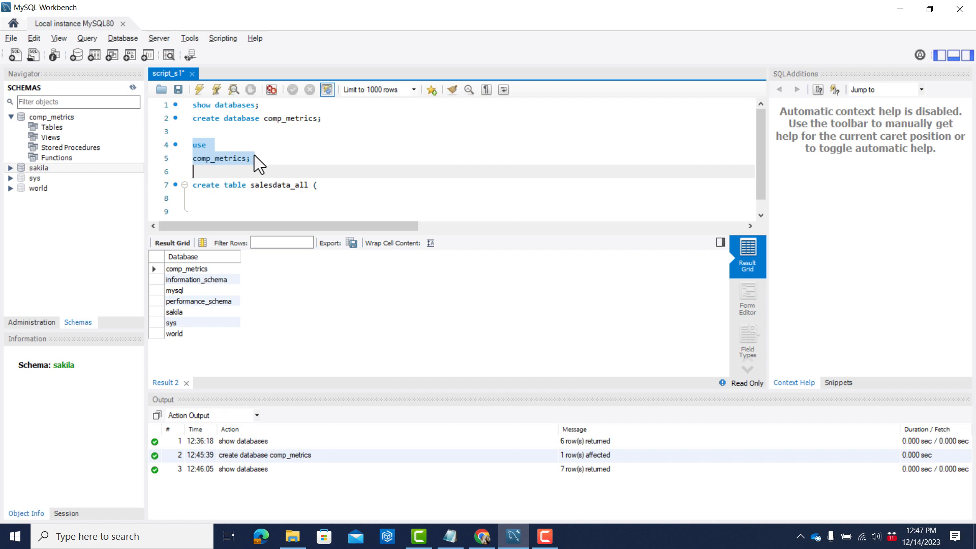
click(200, 90)
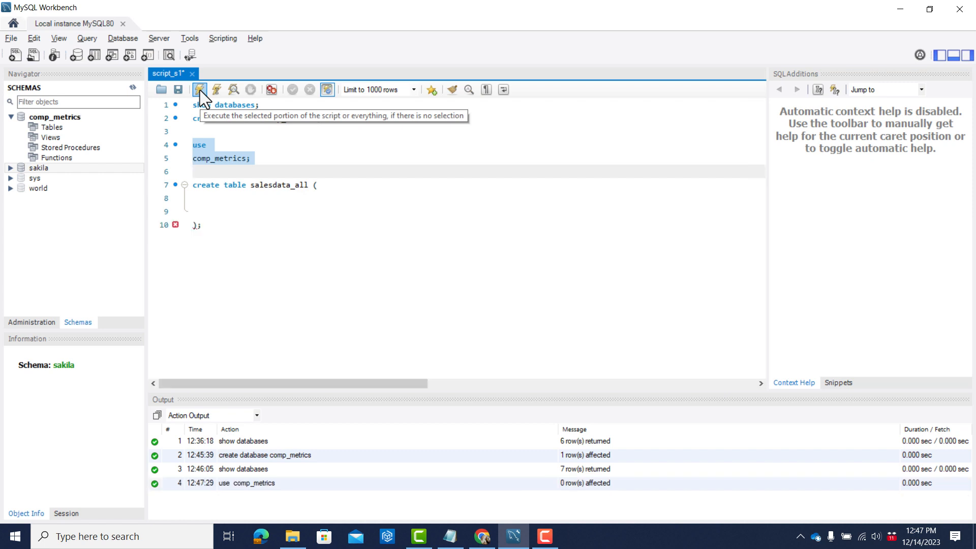
Check the header row of salesdata_all.csv in Notepad and enter sku as the first column name inside the create table parentheses.
click(233, 203)
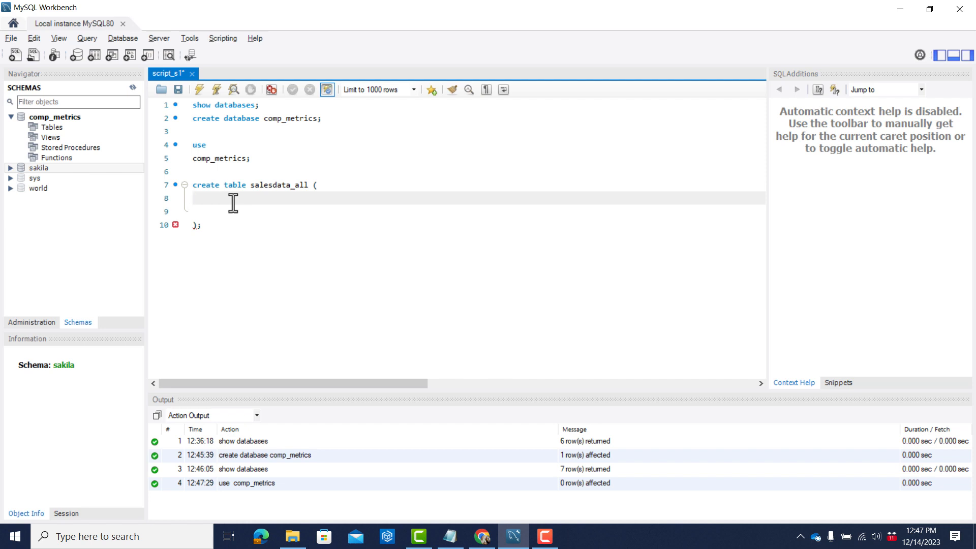
key(alt+Tab)
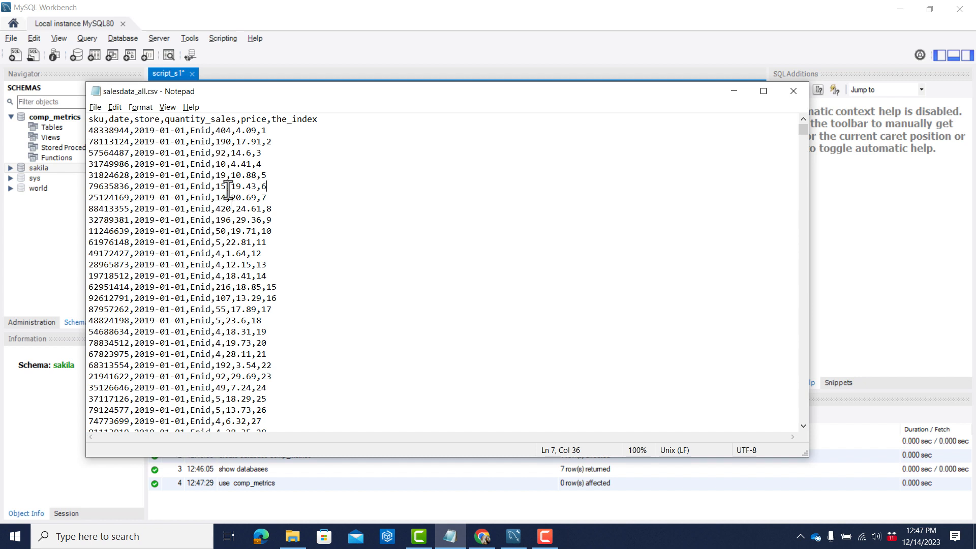
click(88, 121)
drag(88, 121, 158, 130)
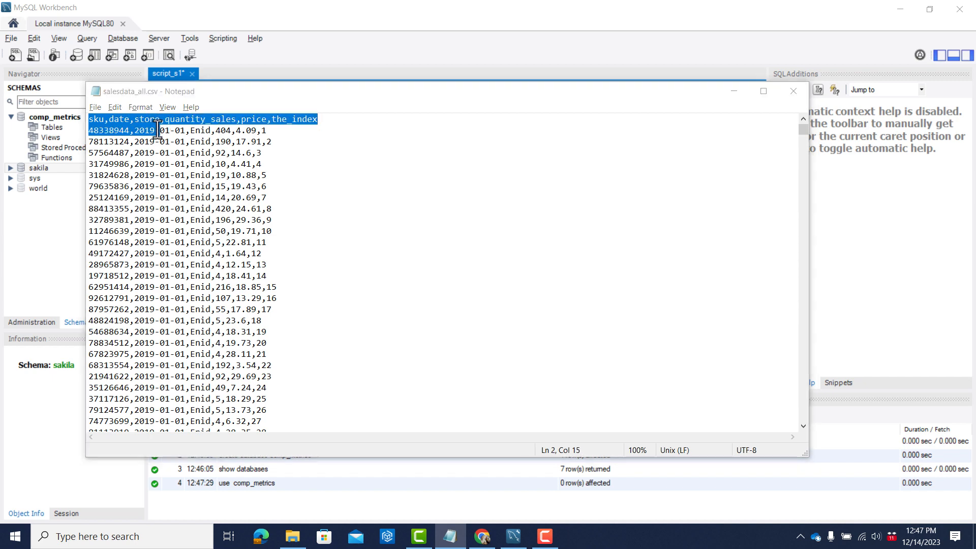
key(alt+Tab)
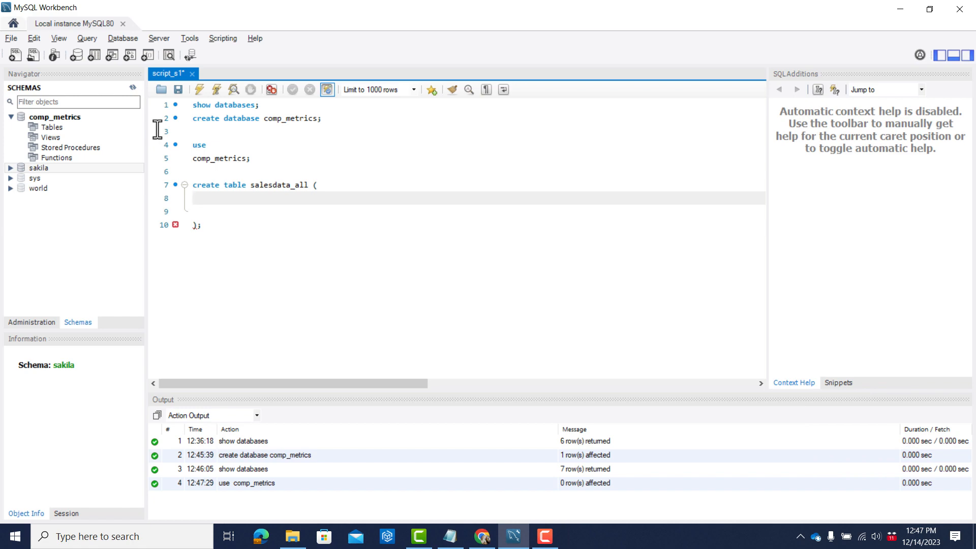
key(alt+Tab)
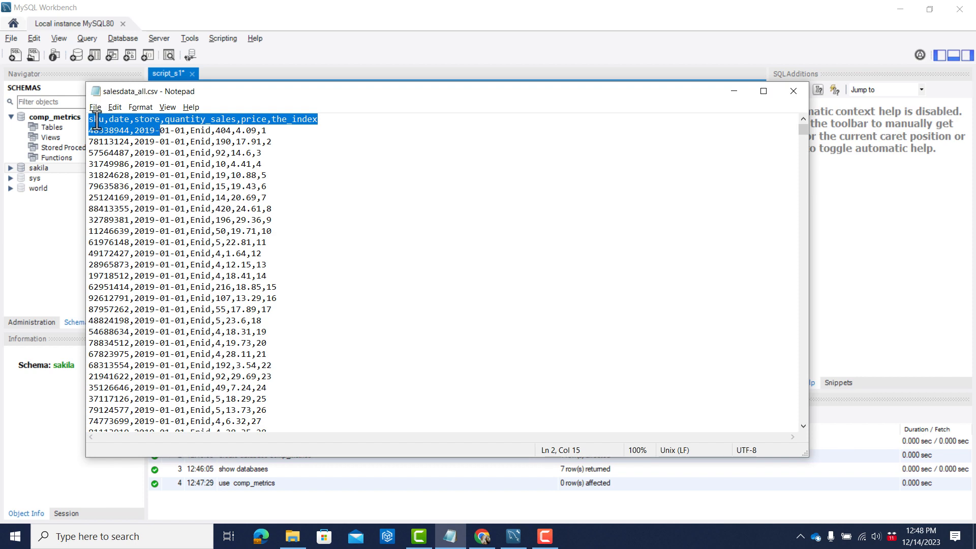
key(alt+Tab)
text(sku)
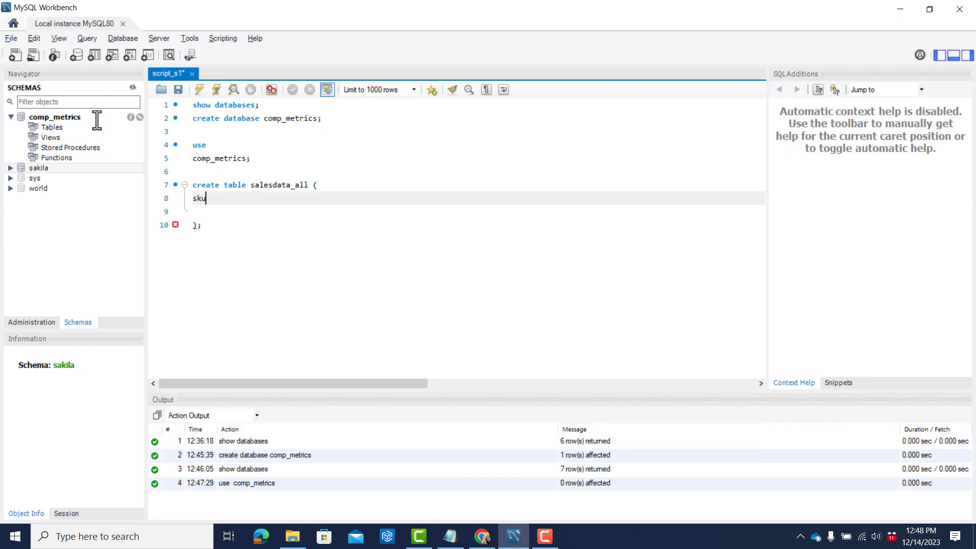
Check the length of the first sku value in the CSV file and define the sku column as "char(8) not null,".
key(alt+Tab)
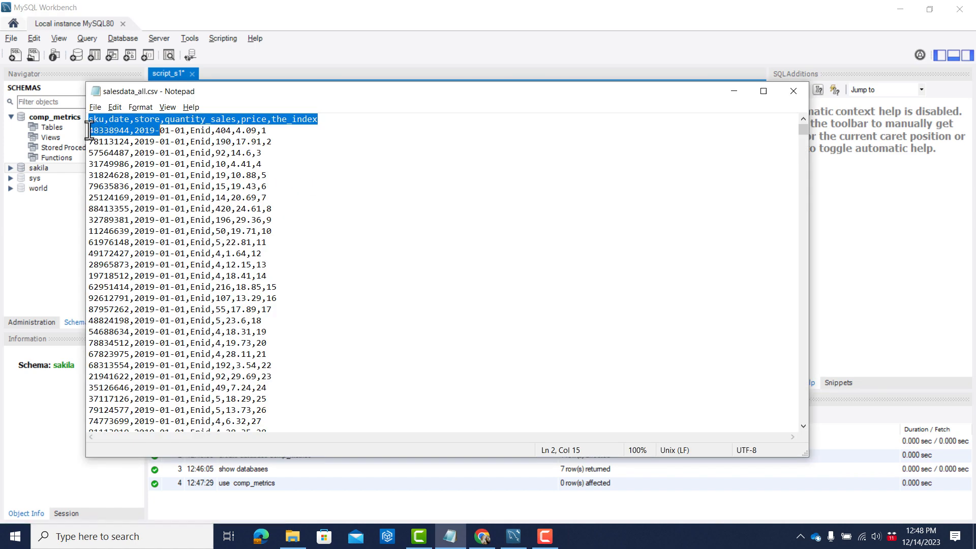
click(88, 133)
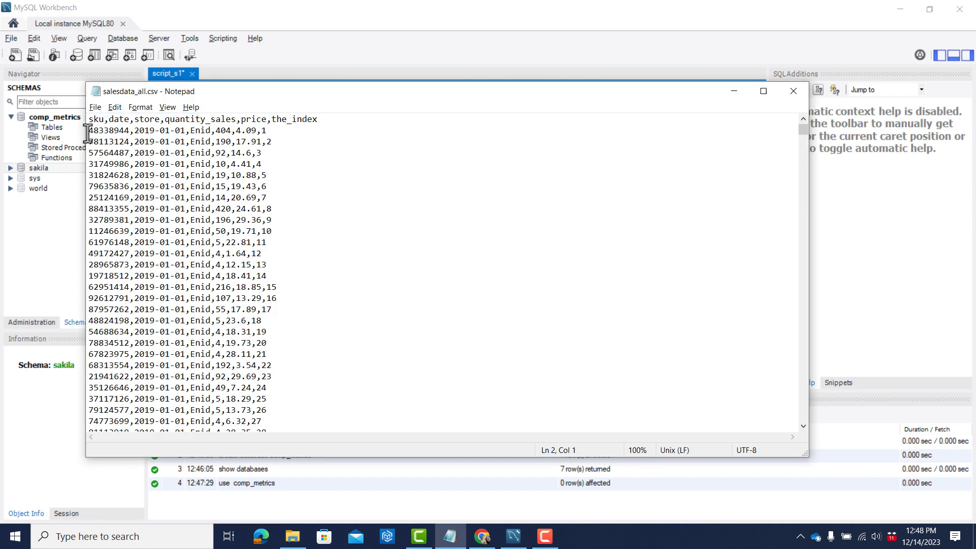
key(shift+Right)
key(shift+Right)
key(shift+Right)
key(shift+Right)
key(shift+Right)
key(shift+Right)
key(shift+Right)
key(shift+Right)
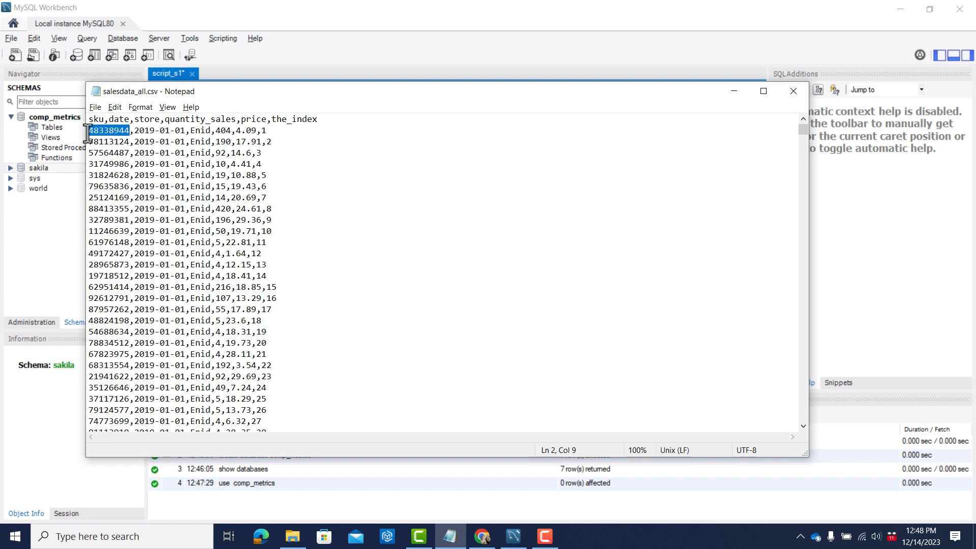
key(alt+Tab)
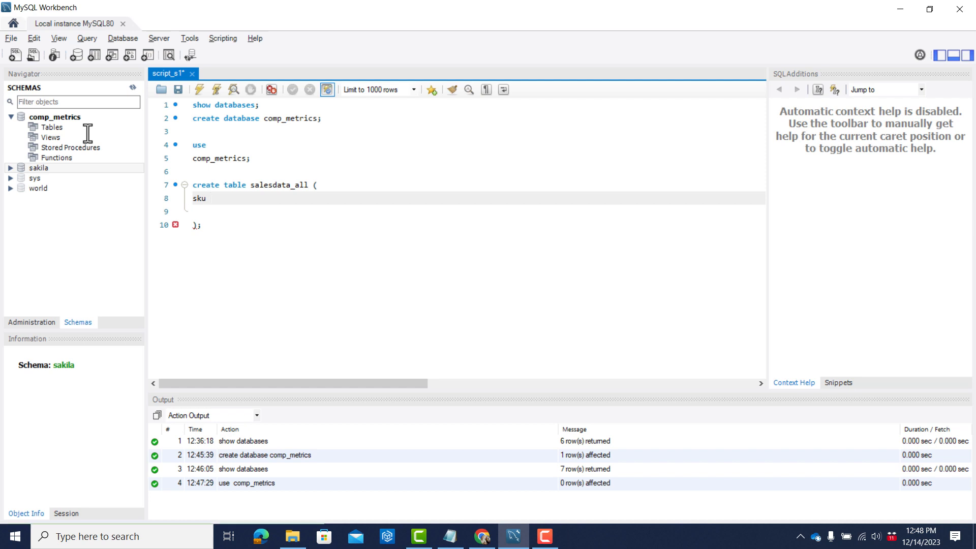
text(char)
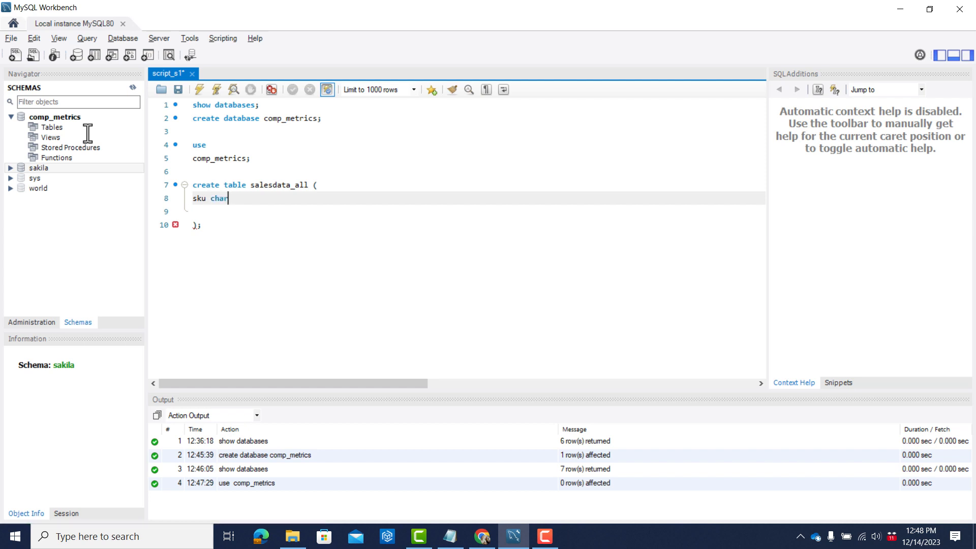
text((8) not null,)
Look up the next column name in the CSV header and add date on a new line below the sku column.
key(alt+Tab)
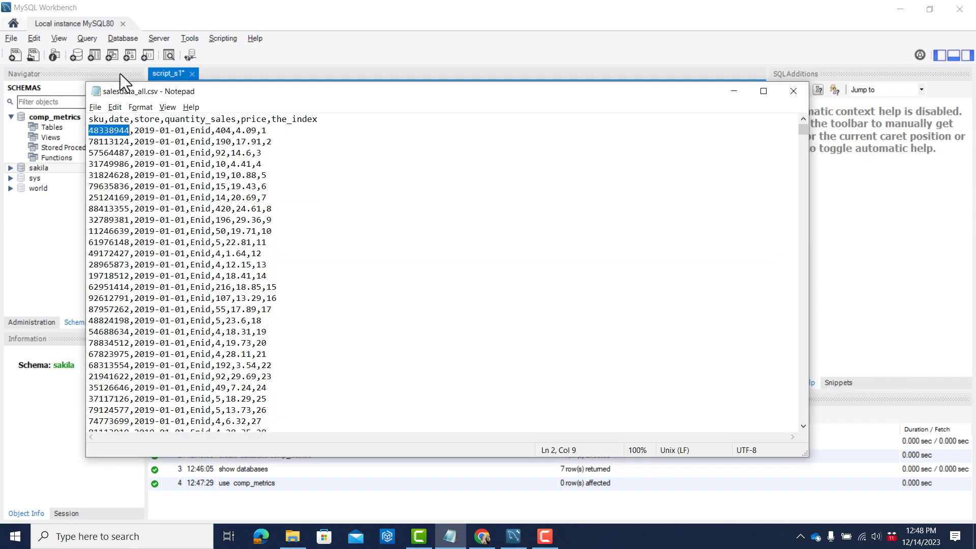
click(104, 120)
drag(105, 120, 159, 120)
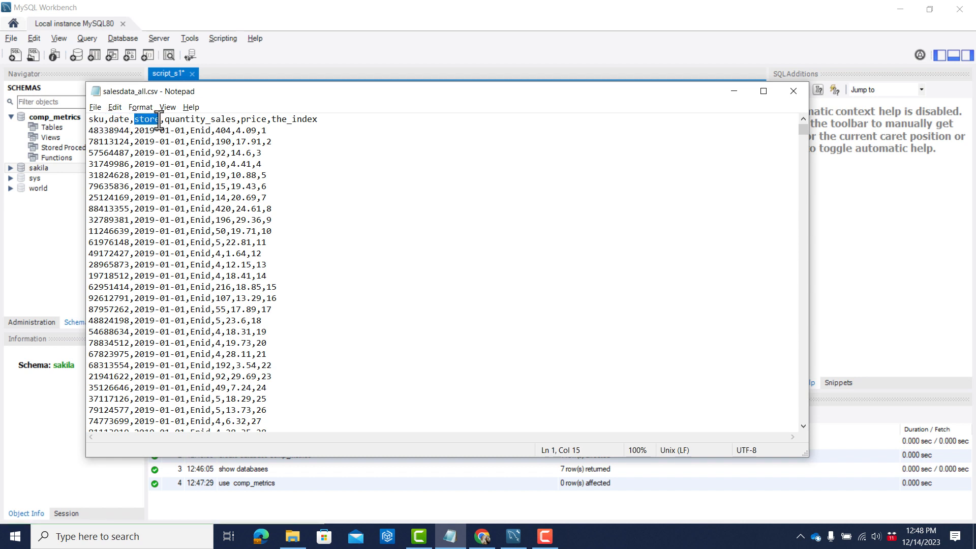
click(117, 120)
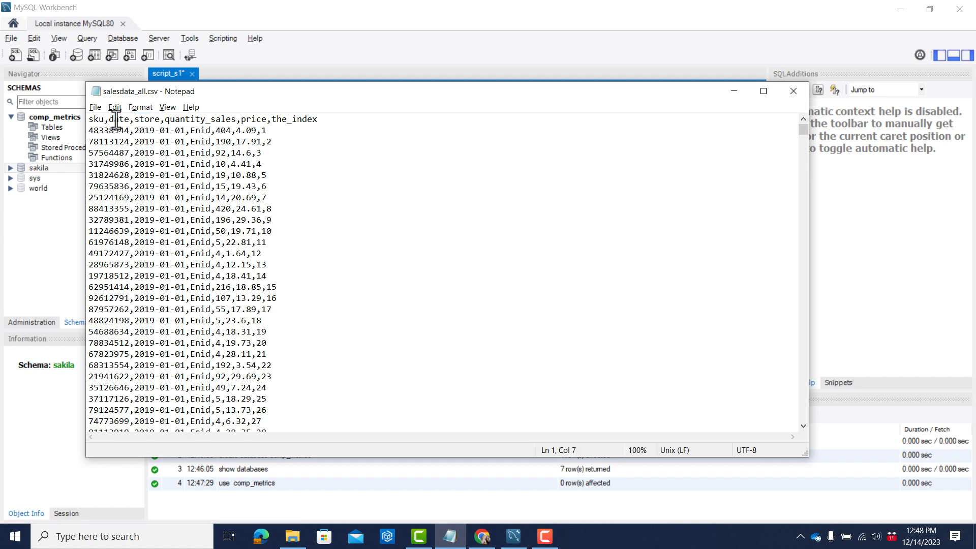
key(alt+Tab)
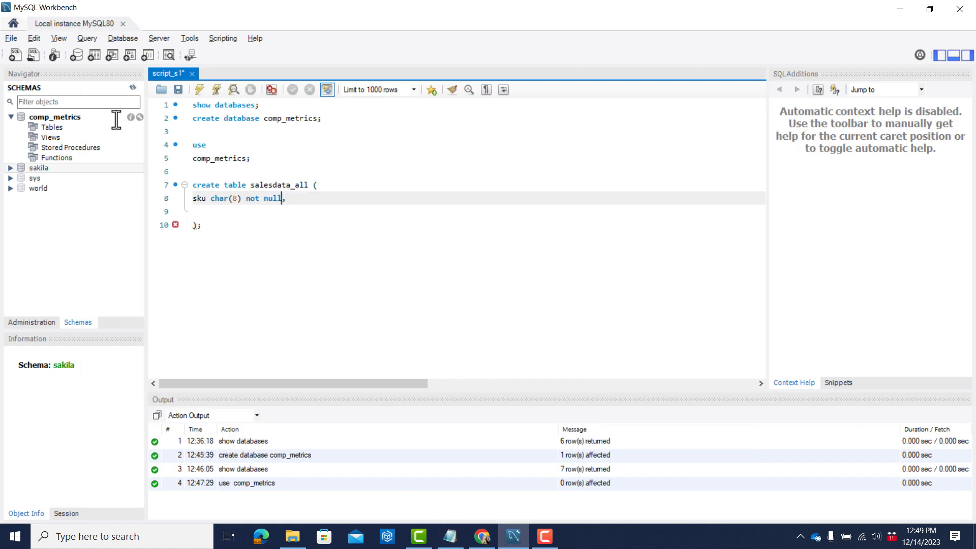
key(Return)
text(date)
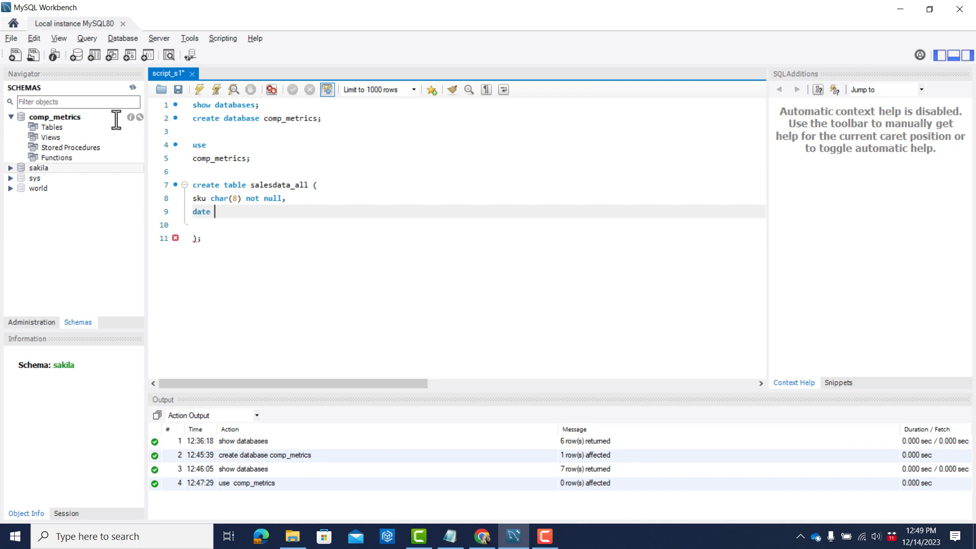
Enclose the date column name in backticks and define it as "datetime not null,".
key(alt+Tab)
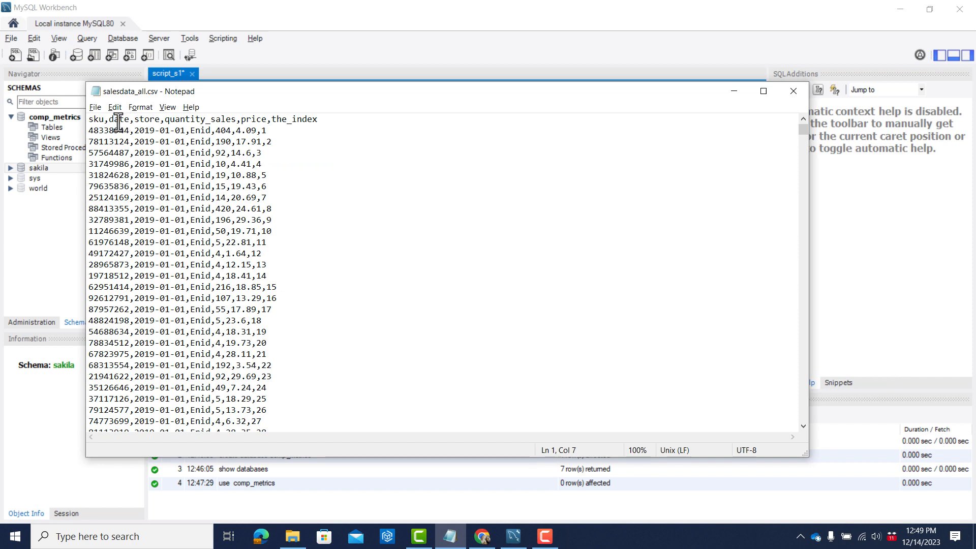
key(alt+Tab)
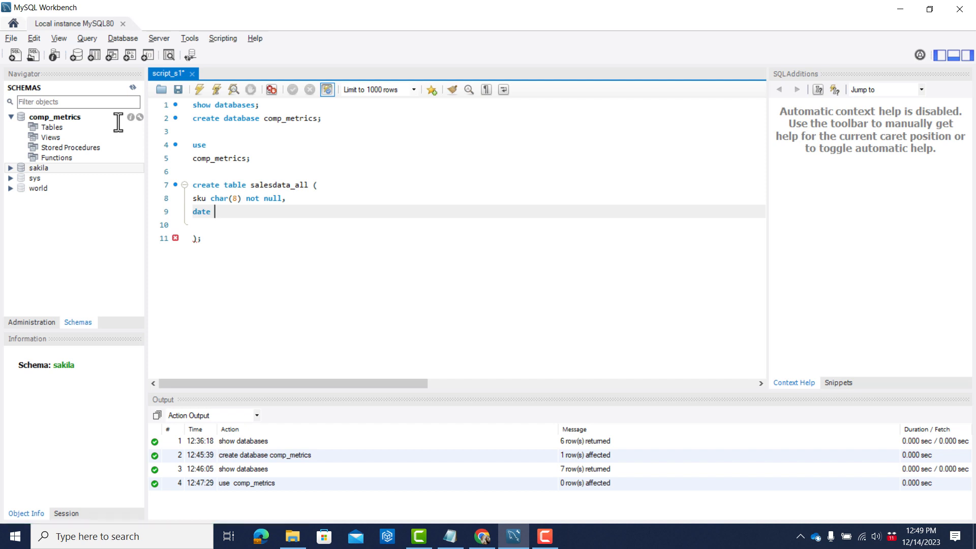
key(Left)
key(Left)
key(Left)
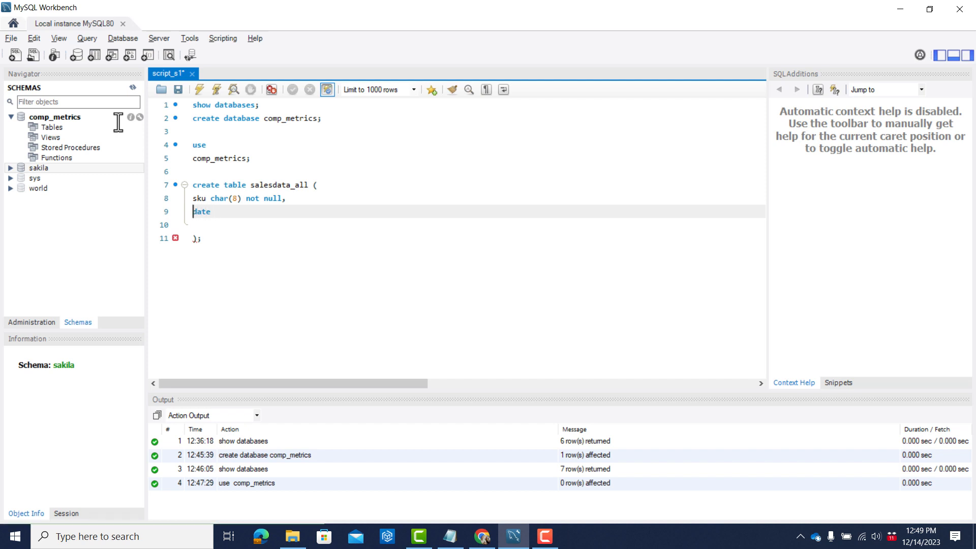
key(shift+End)
text(`)
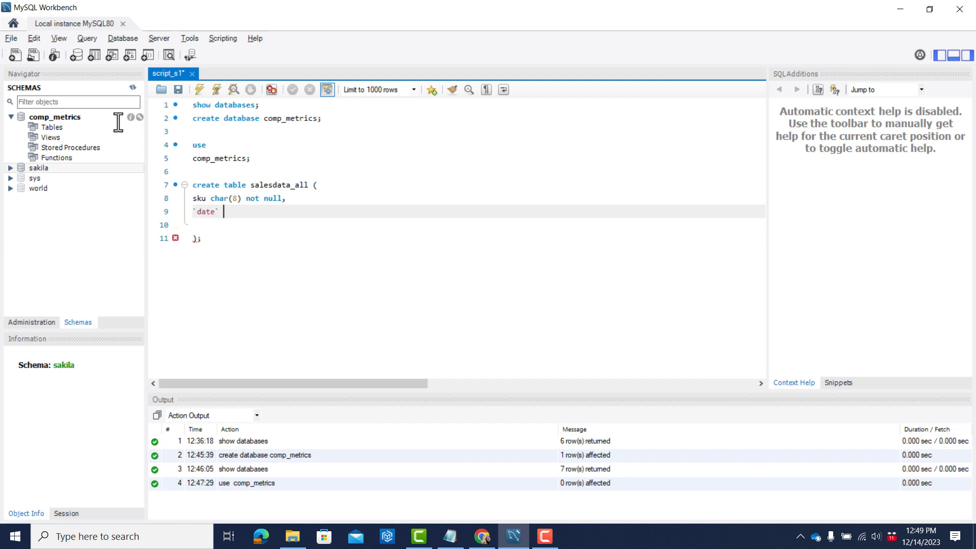
text( date)
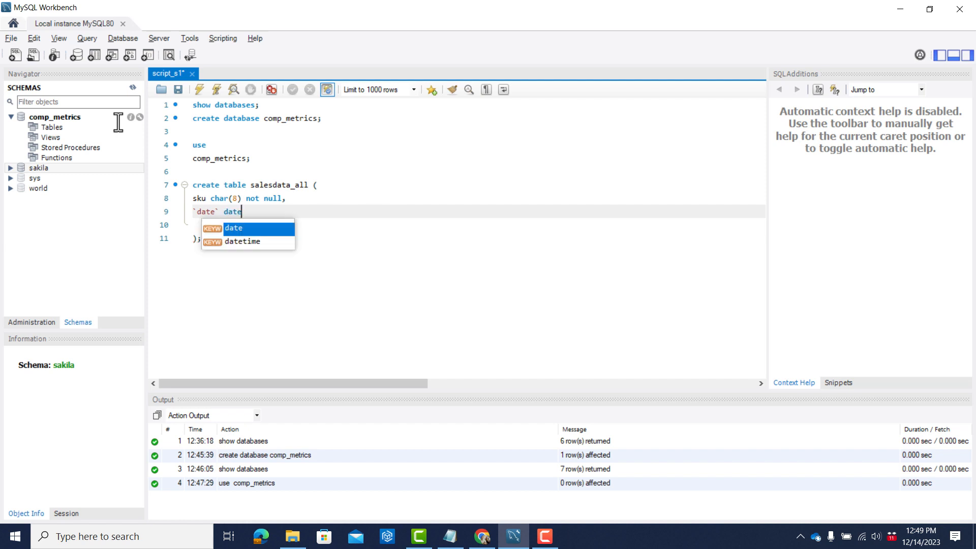
key(Down)
key(Return)
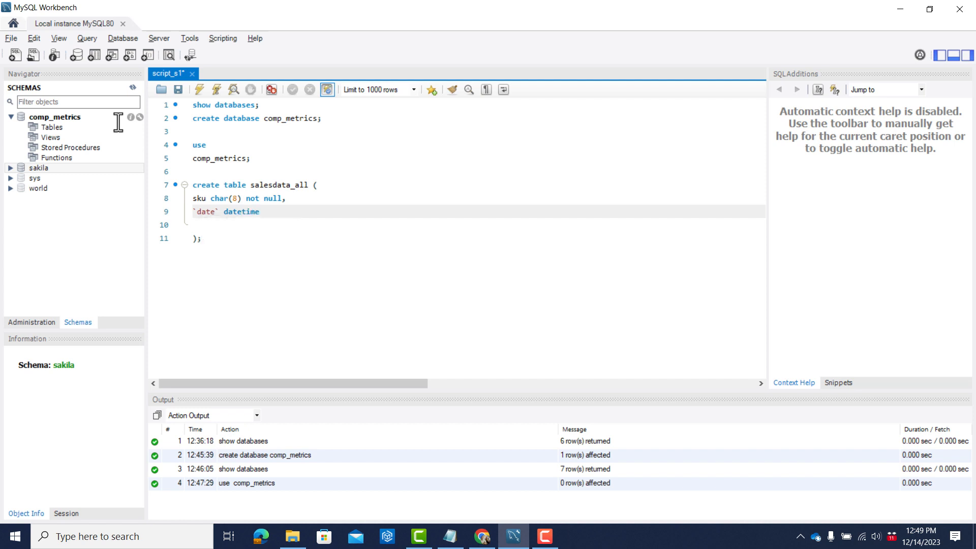
text(not null,)
Switch to Chrome, search for "different data types in sql", and examine the string types table on the W3Schools SQL Data Types page.
key(alt+Tab)
key(alt+Tab)
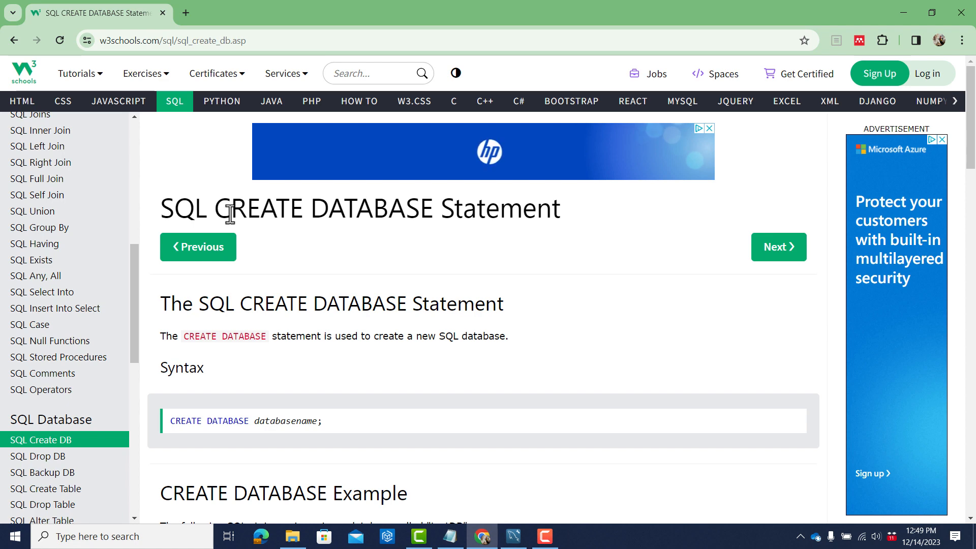
key(ctrl+l)
text(differ)
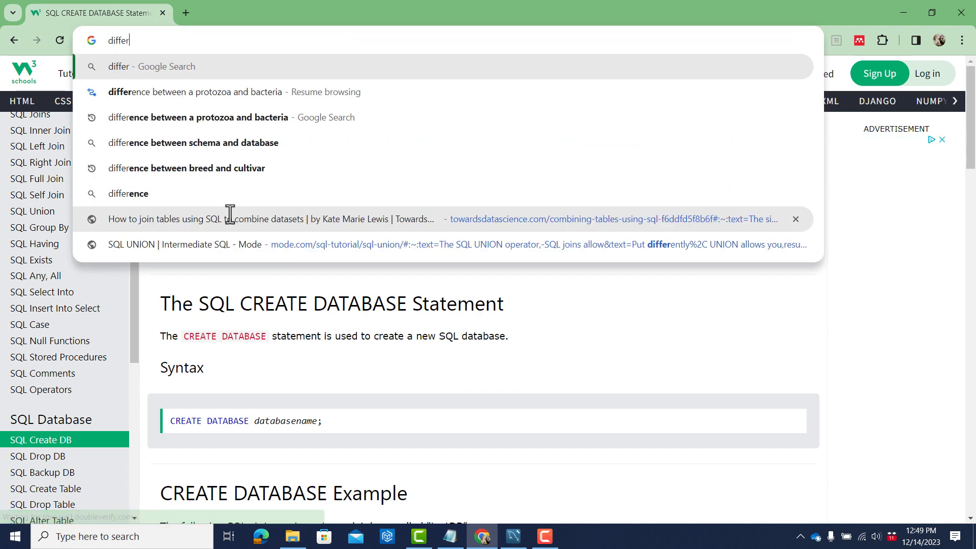
text(ent data types in)
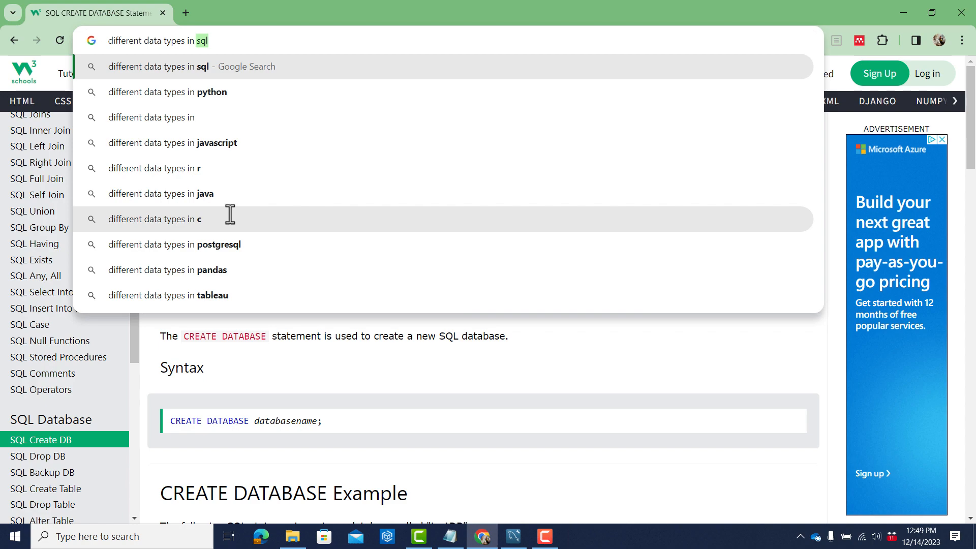
key(Return)
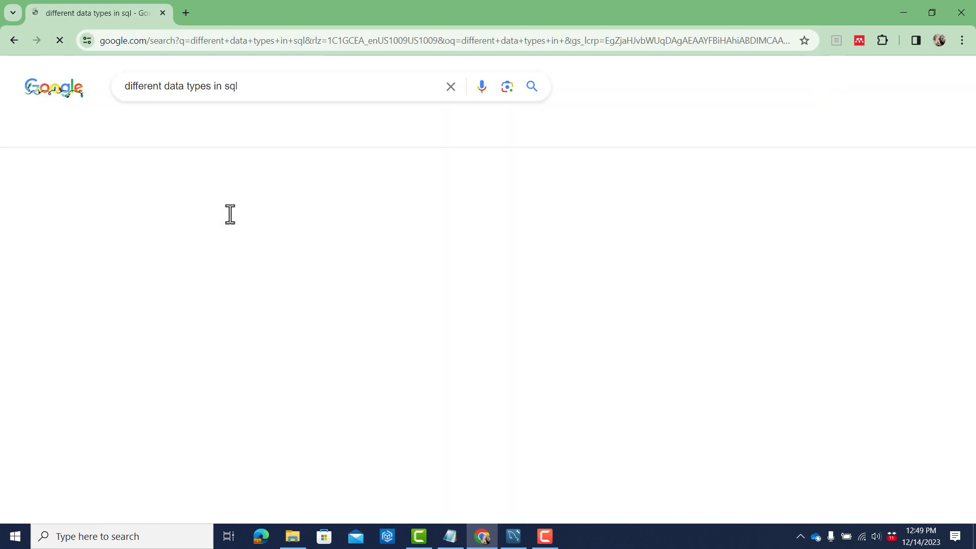
click(224, 260)
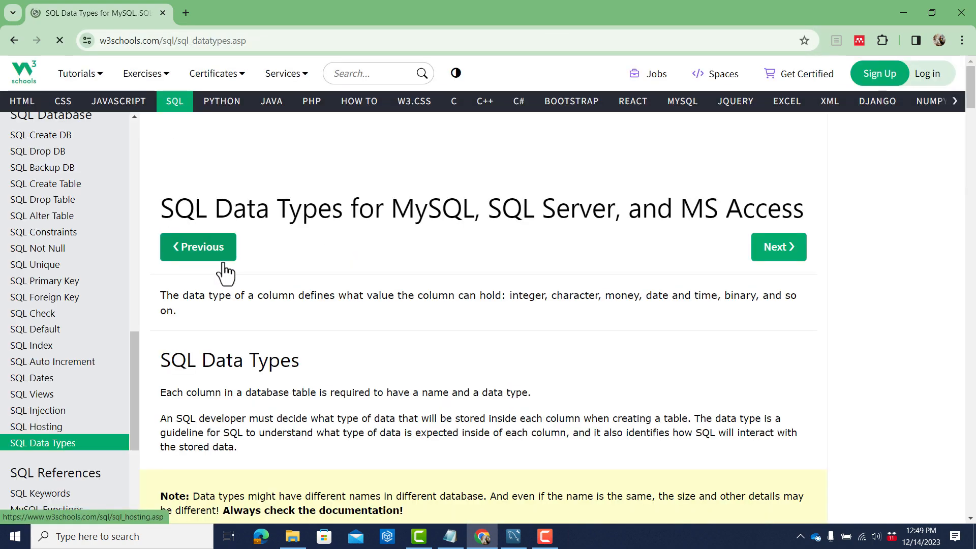
scroll(324, 310, down, 12)
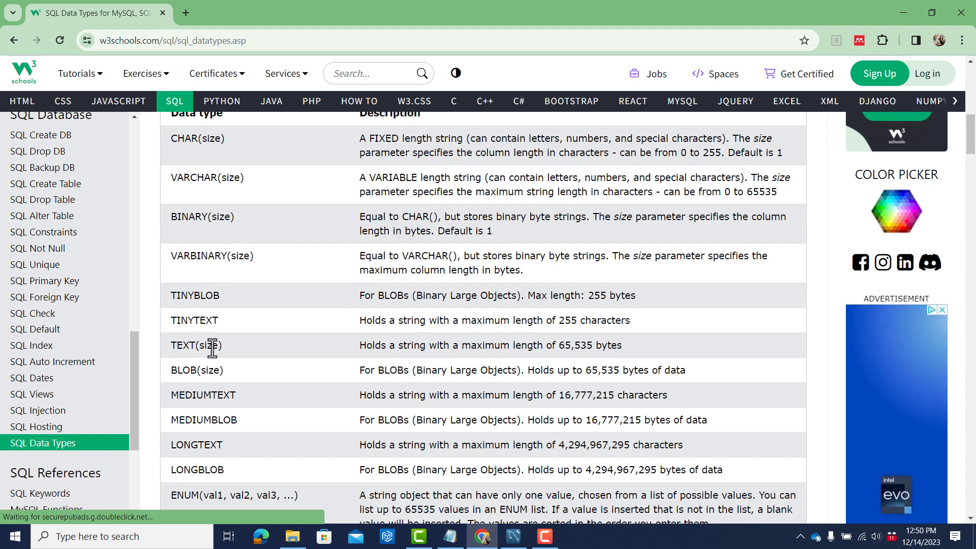
scroll(201, 305, up, 1)
scroll(201, 305, down, 4)
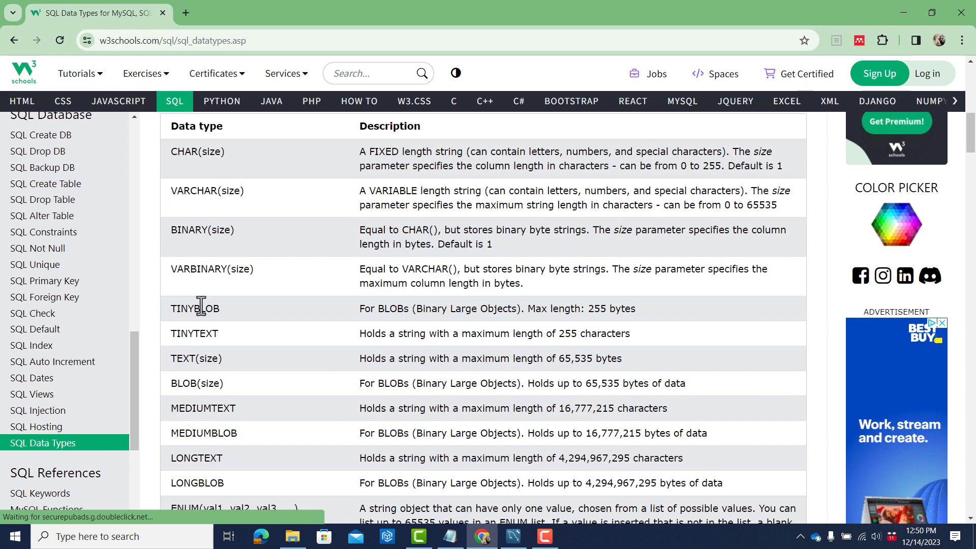
Examine the string, numeric, and date and time data type tables on the W3Schools page.
scroll(200, 305, up, 5)
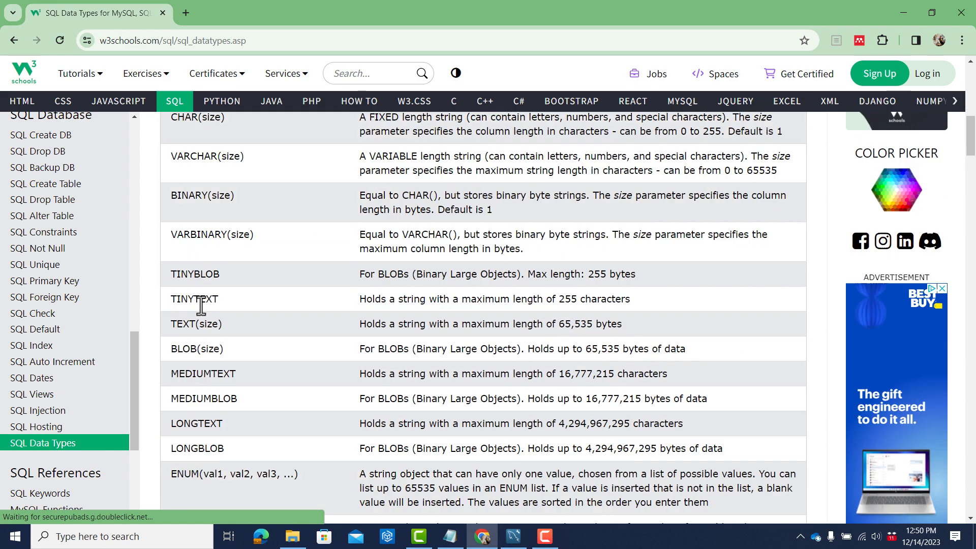
scroll(201, 305, down, 3)
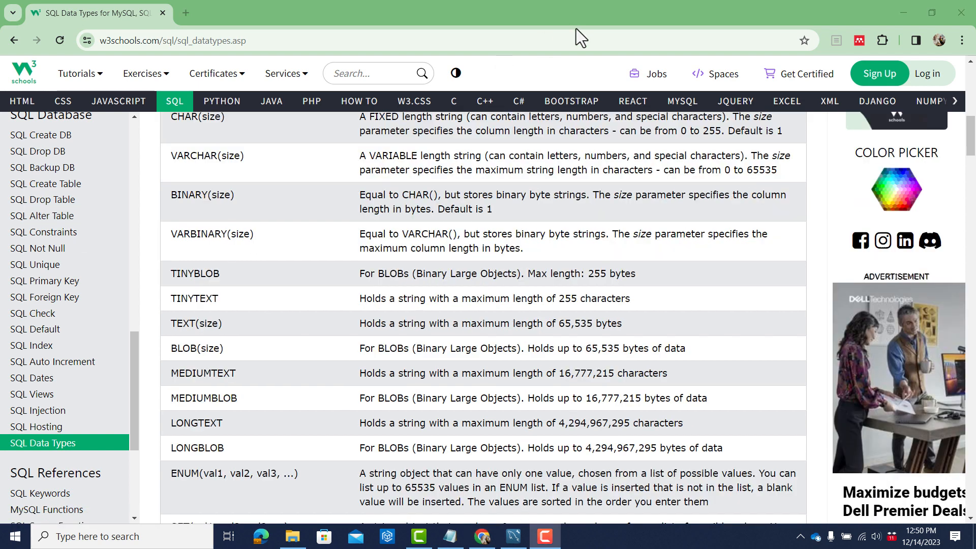
scroll(420, 222, up, 2)
scroll(403, 218, up, 1)
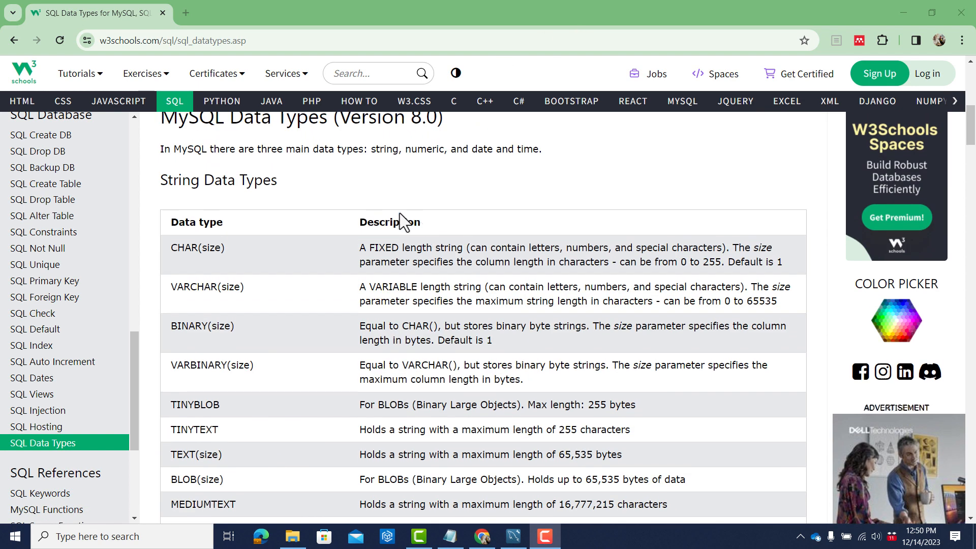
scroll(259, 185, down, 6)
scroll(258, 185, down, 3)
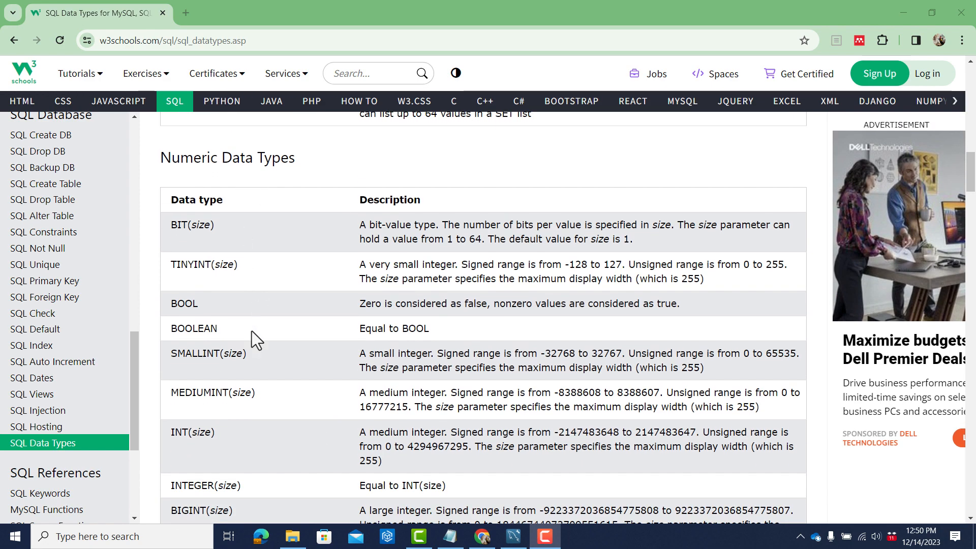
scroll(251, 331, down, 1)
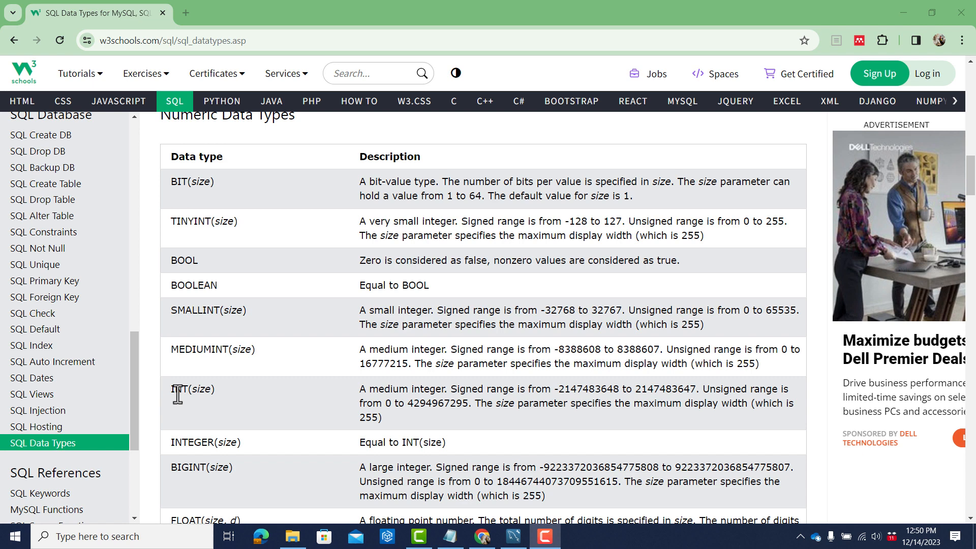
scroll(178, 395, down, 2)
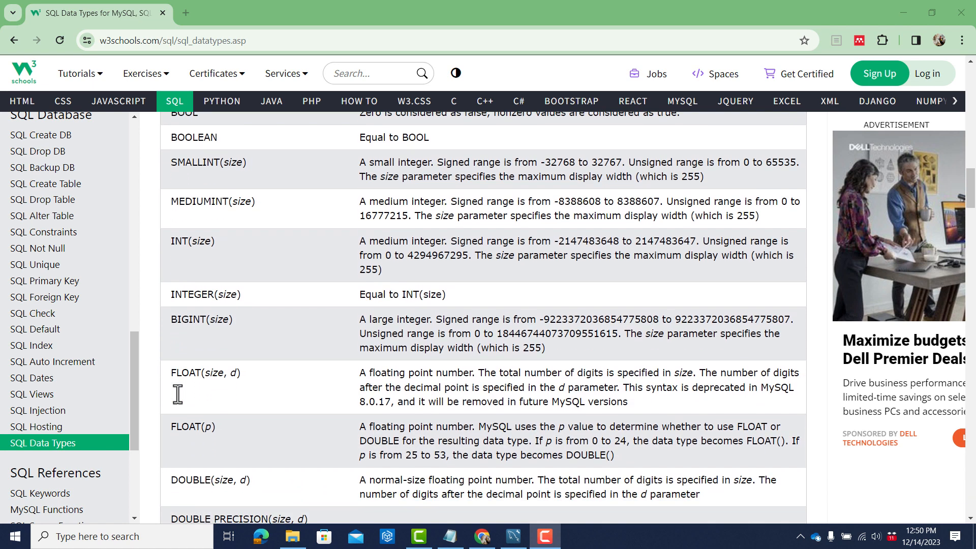
scroll(178, 394, down, 3)
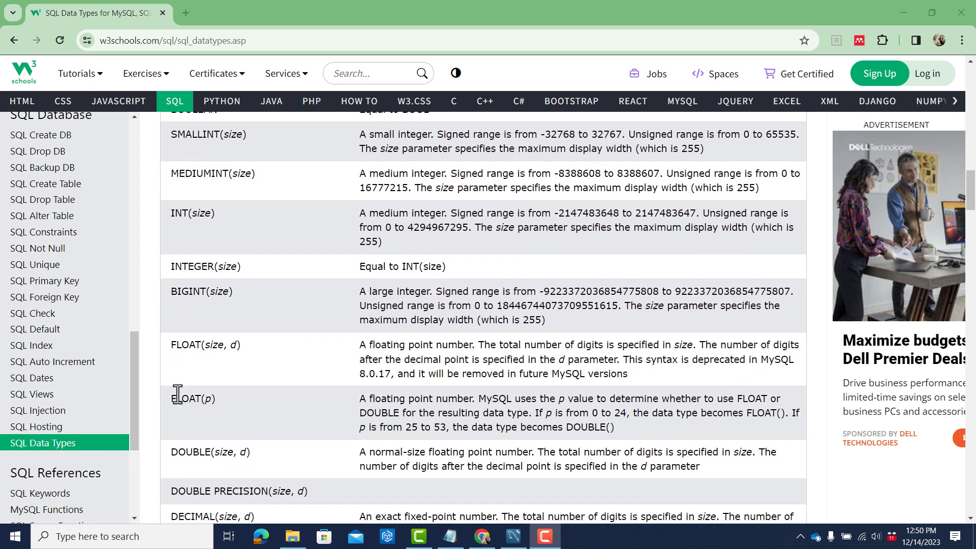
scroll(178, 395, down, 2)
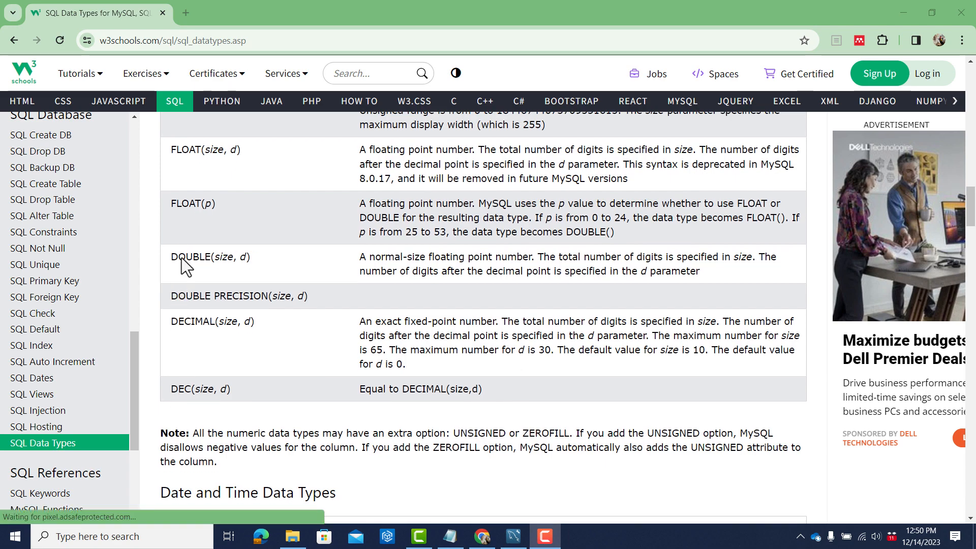
scroll(217, 317, down, 5)
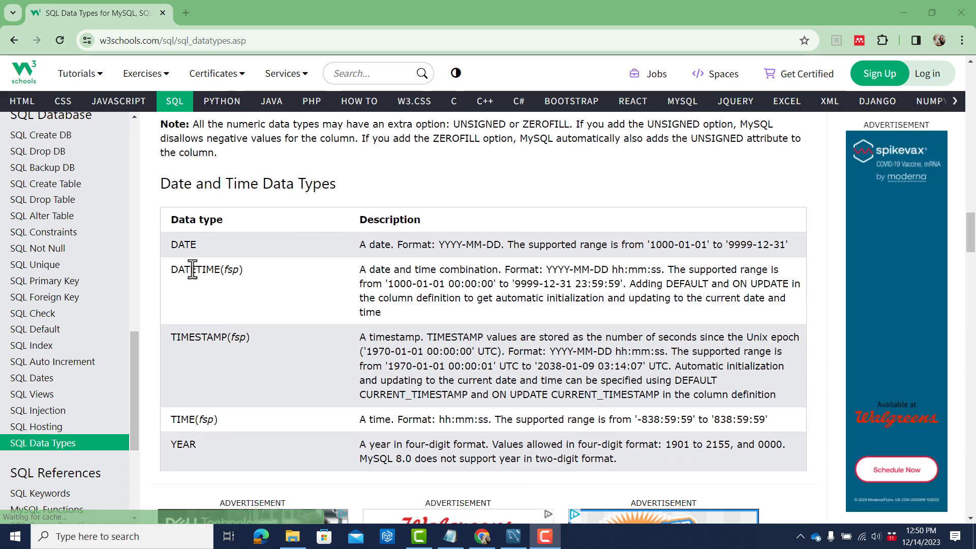
Switch back to MySQL Workbench, remove the backticks around the date column name and rename the column date_sold.
key(alt+Tab)
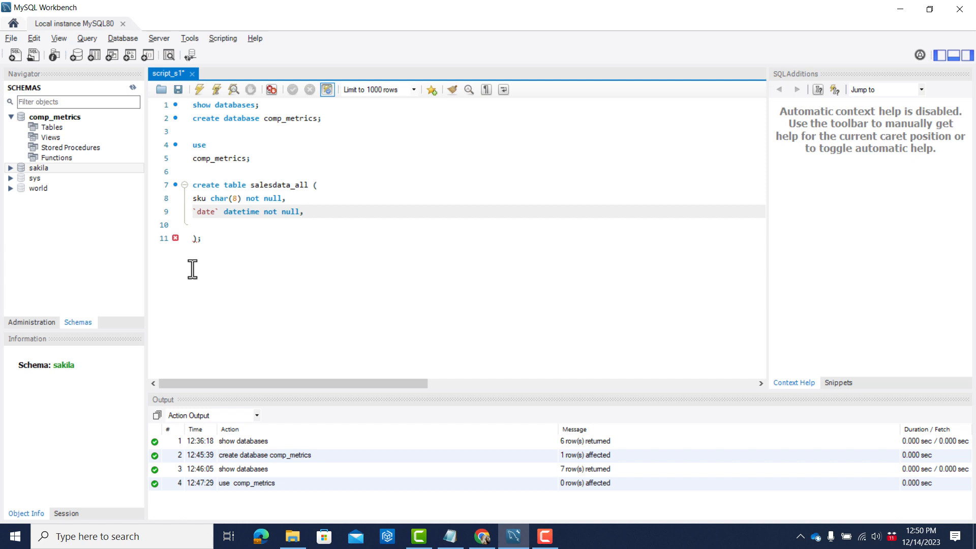
key(Return)
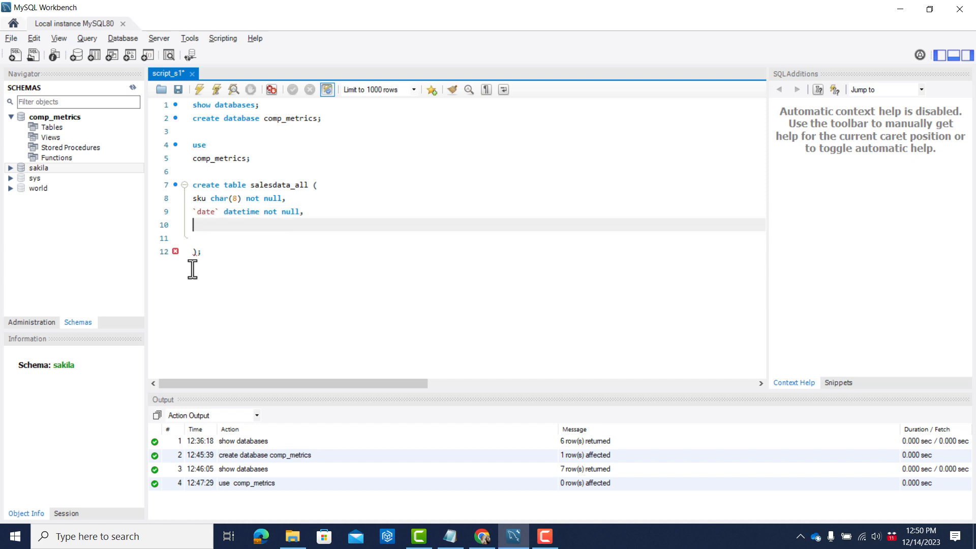
key(Up)
key(Right)
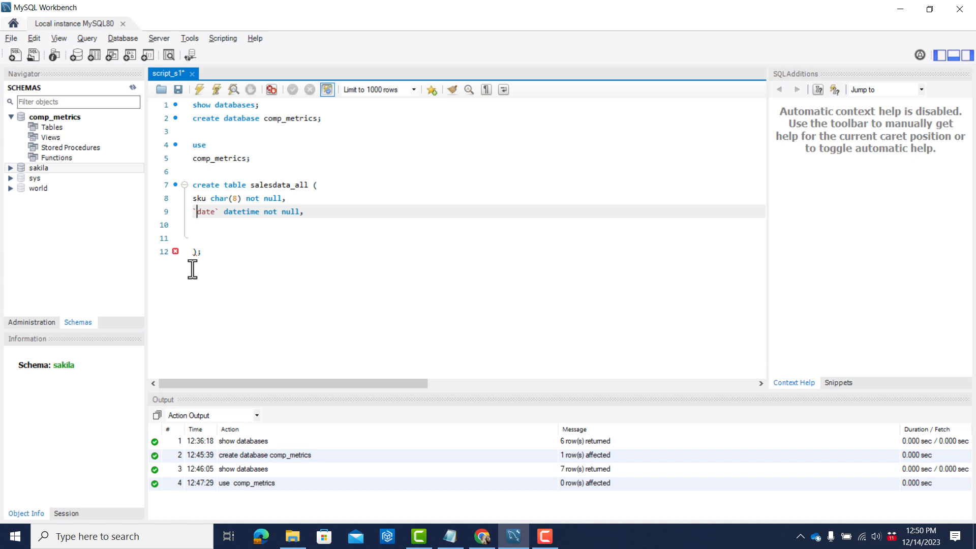
key(Left)
key(Right)
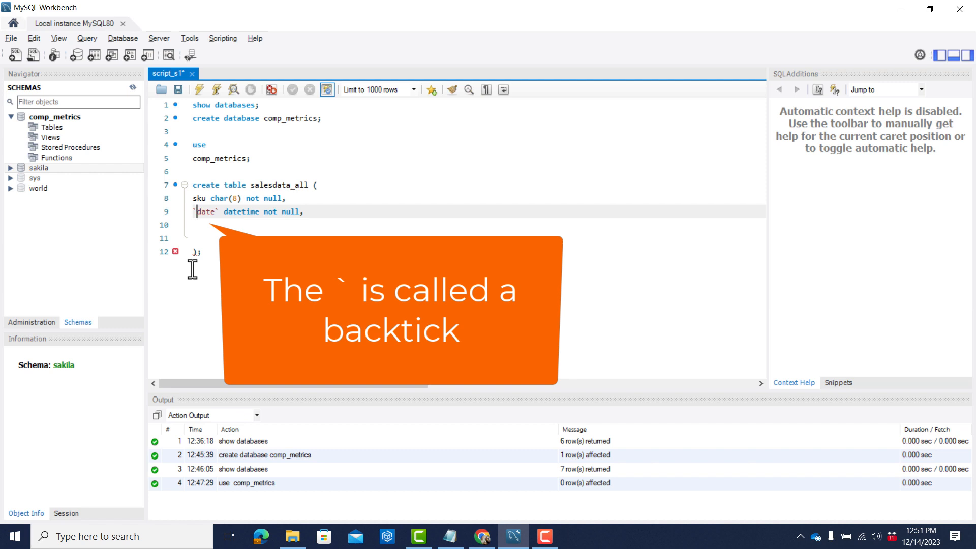
key(BackSpace)
key(Right)
key(Right)
key(Right)
key(Right)
key(Right)
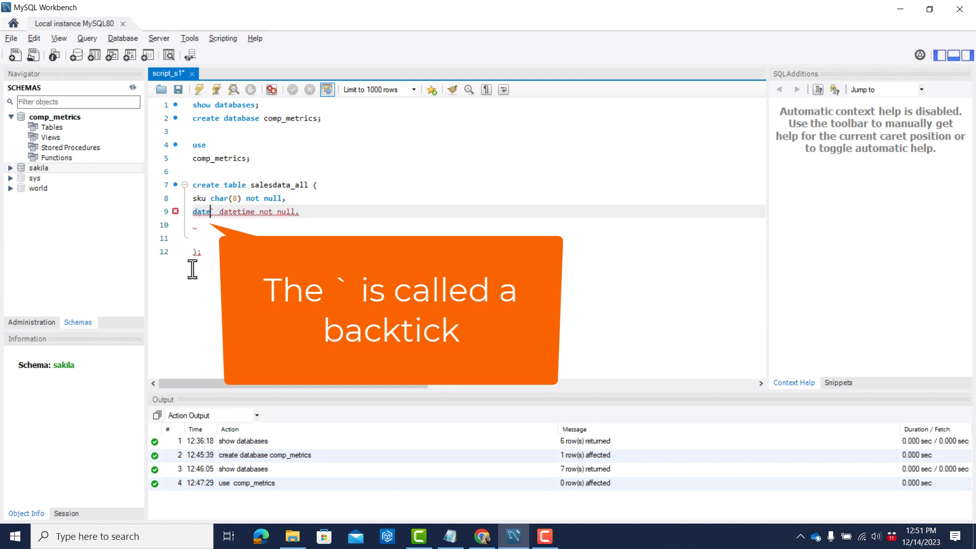
key(BackSpace)
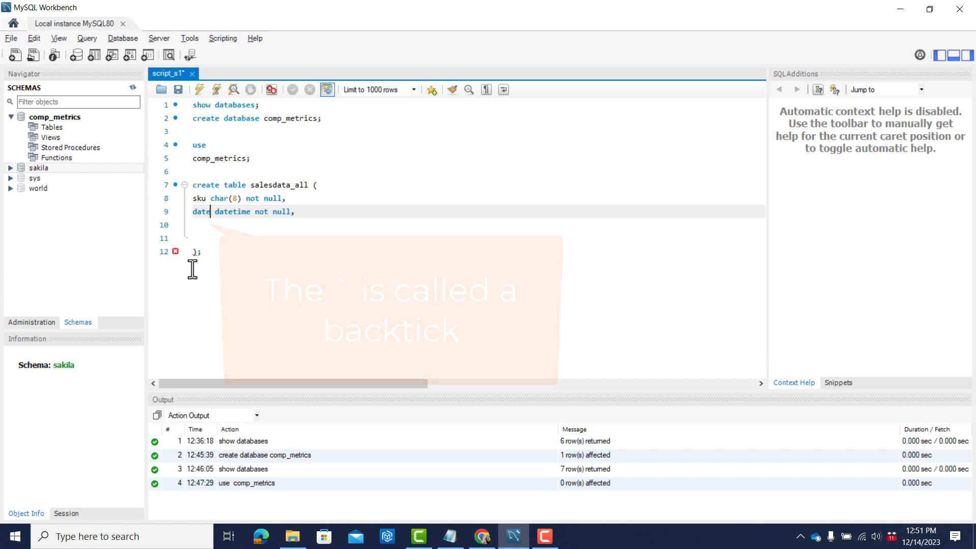
text(_sold)
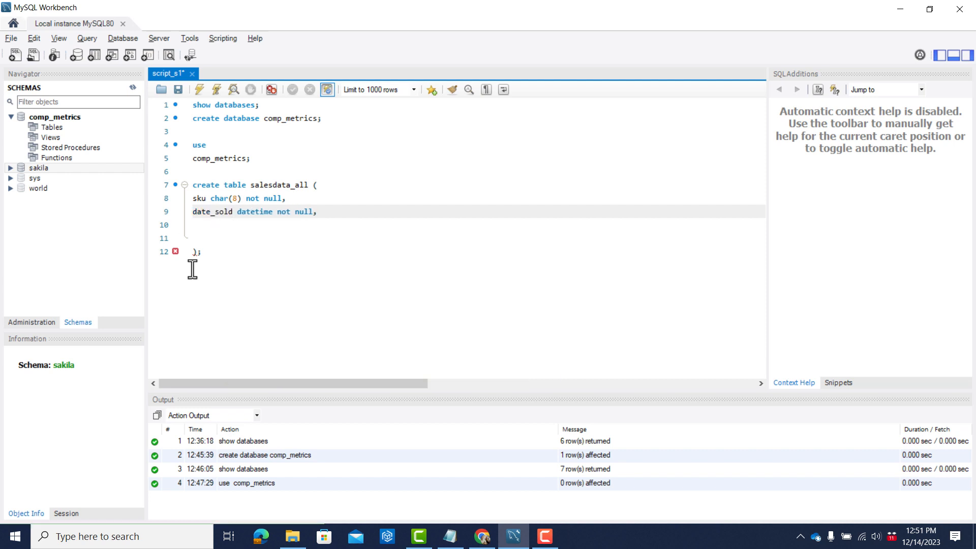
key(Down)
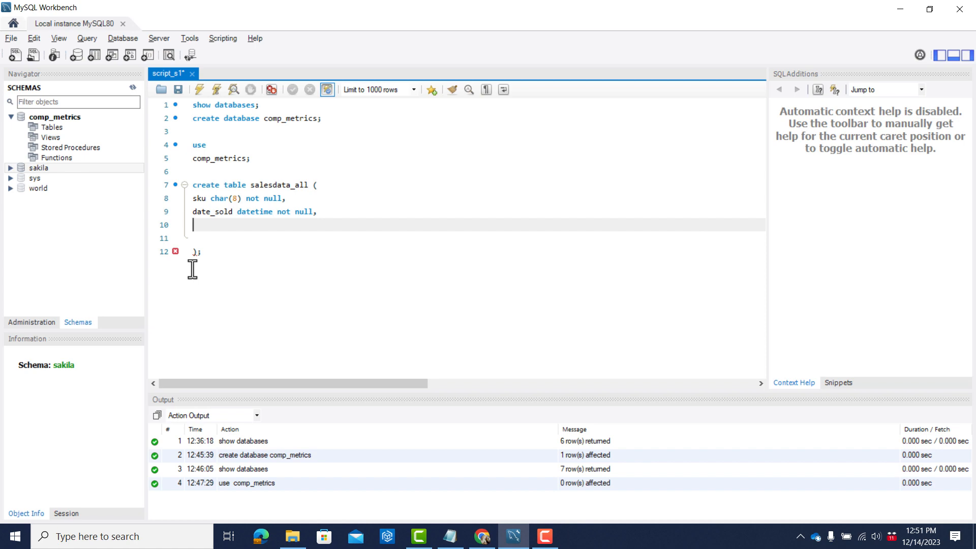
Switch to the salesdata_all.csv file in Notepad and check the column name after date and its first value.
key(alt+Tab)
key(alt+Tab)
click(192, 269)
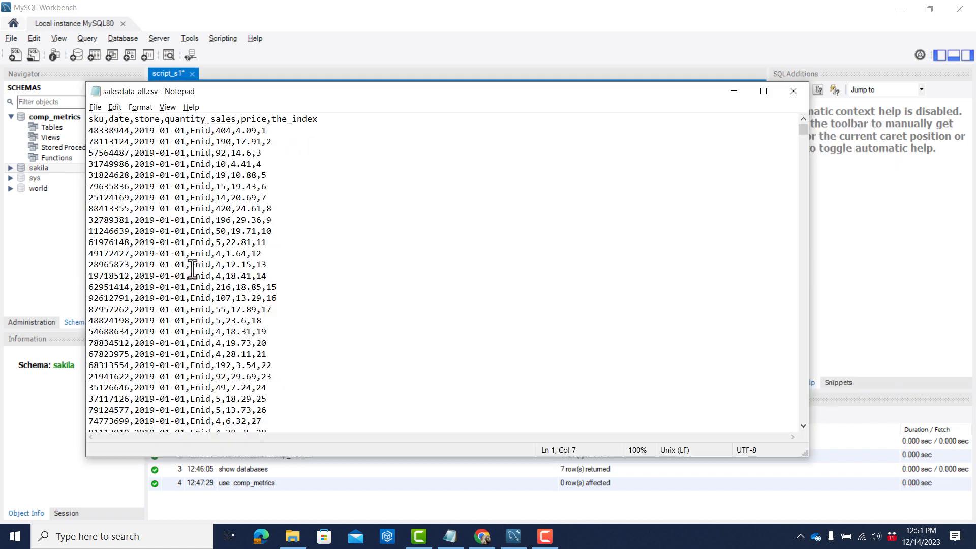
key(Right)
key(Right)
key(Right)
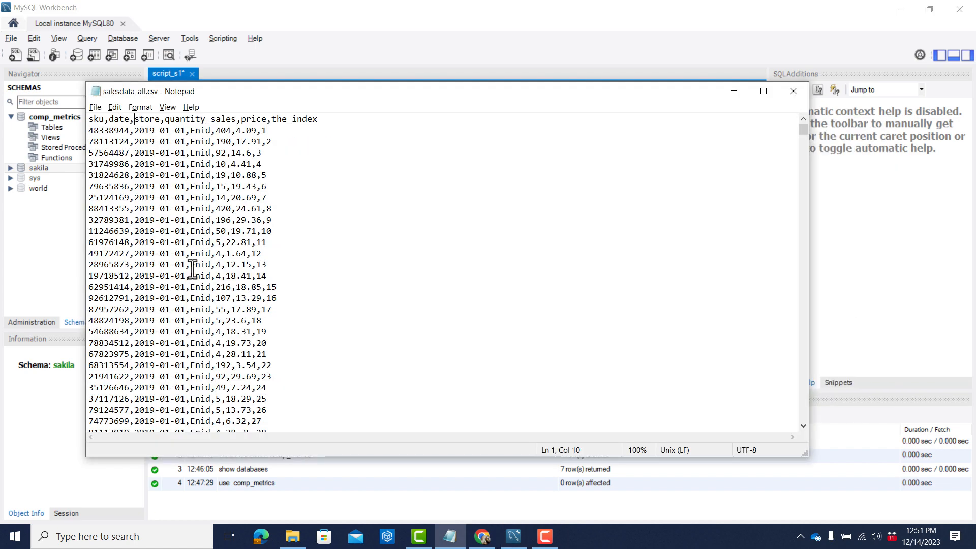
key(shift+Right)
key(shift+Right)
key(shift+Right)
key(shift+Right)
key(shift+Right)
key(Down)
key(Right)
key(Right)
key(Right)
key(shift+Right)
key(shift+Right)
key(shift+Right)
key(shift+Right)
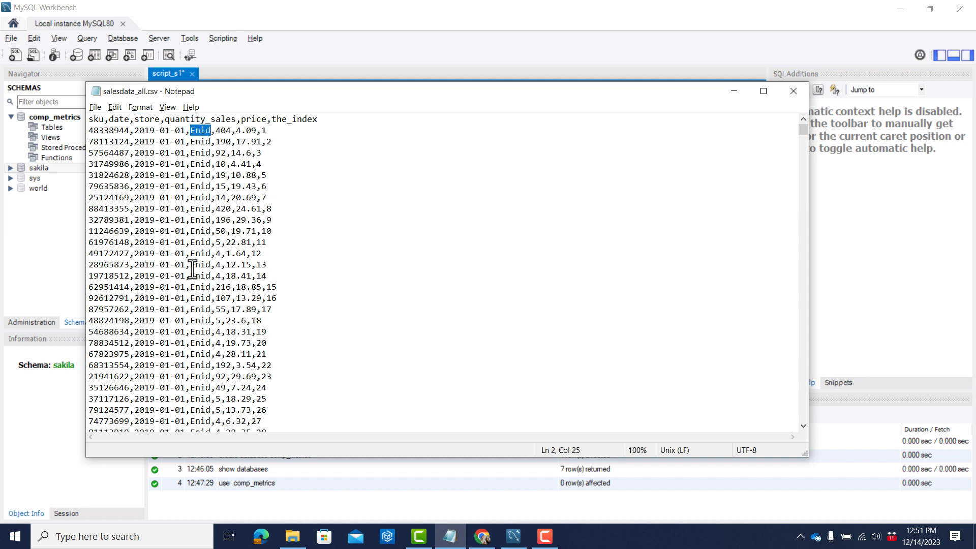
Return to the MySQL Workbench script and define the next column as "store char(20) not null,".
key(alt+Tab)
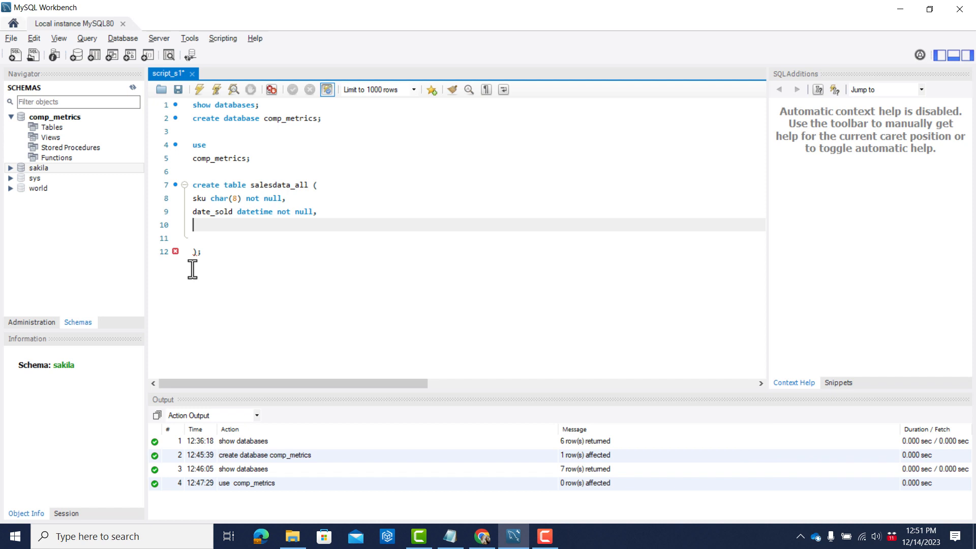
text(store char)
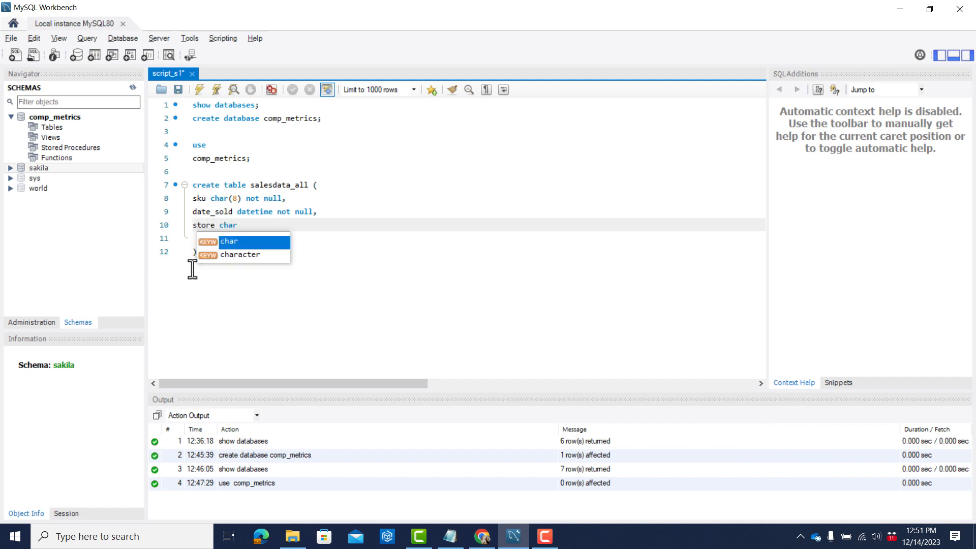
text((20))
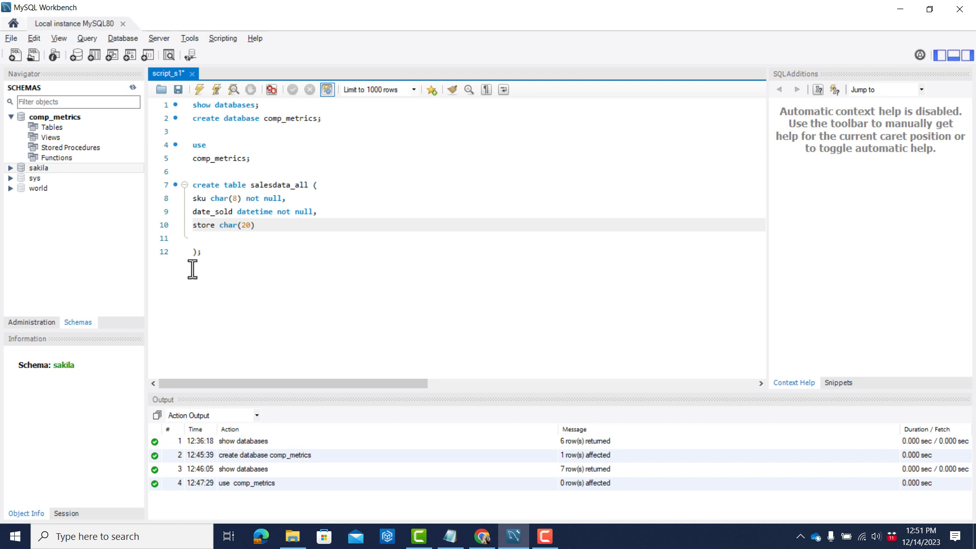
text(not null,)
key(Return)
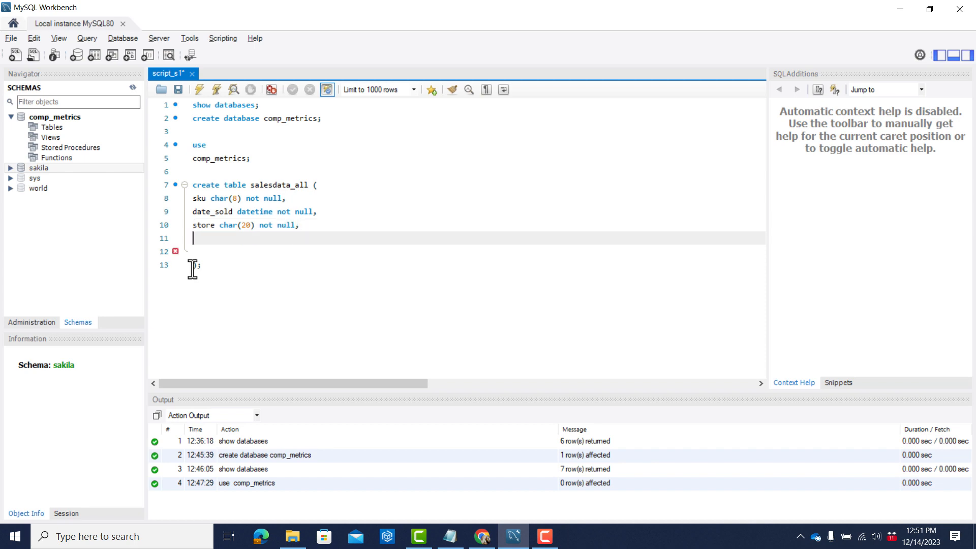
Switch to the CSV file in Notepad and check the column name after store and the values in the first data row.
key(alt+Tab)
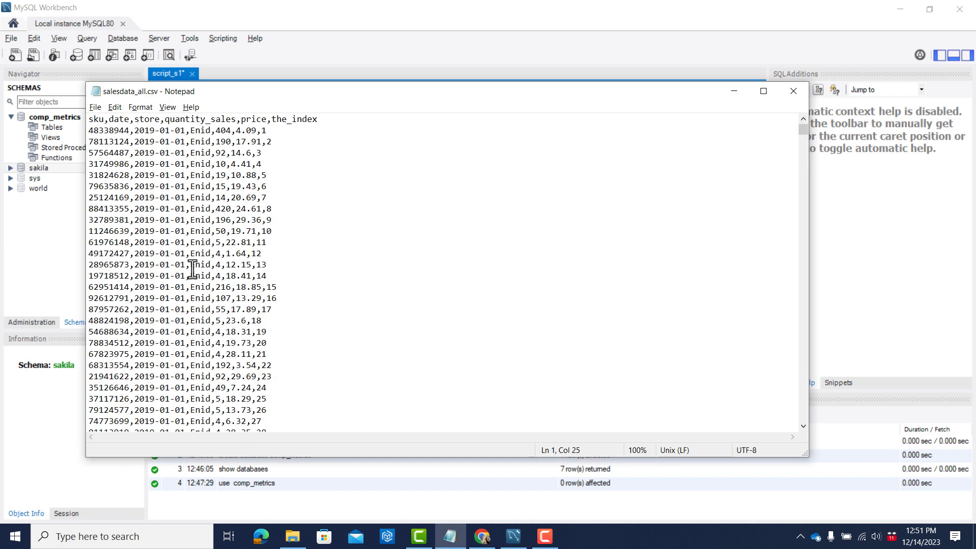
key(Right)
key(Right)
key(Right)
key(Right)
key(Right)
key(shift+Left)
key(shift+Left)
key(shift+Left)
key(shift+Left)
key(shift+Left)
key(shift+Left)
key(shift+Left)
key(shift+Left)
key(shift+Left)
key(shift+Left)
key(shift+Left)
key(shift+Left)
key(shift+Left)
key(shift+Left)
key(shift+Left)
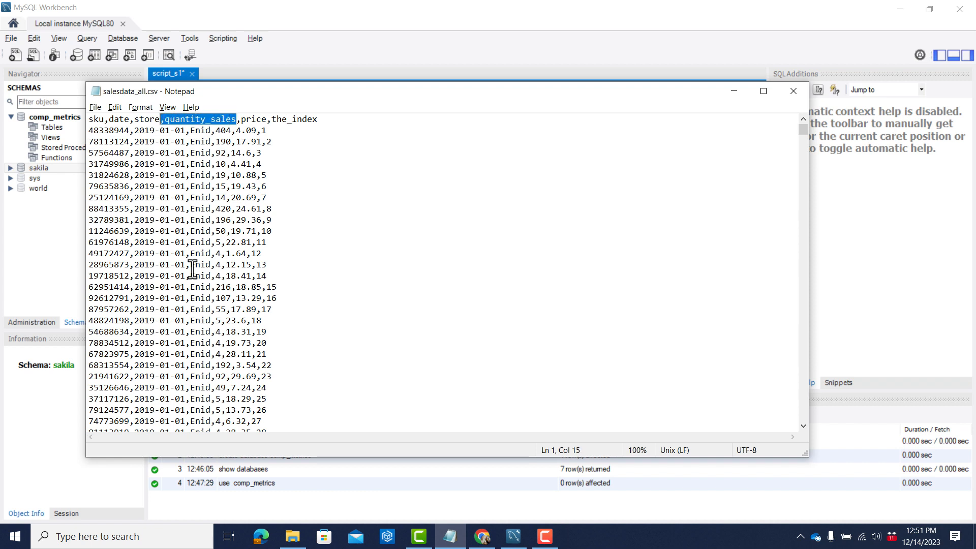
key(shift+Right)
key(Down)
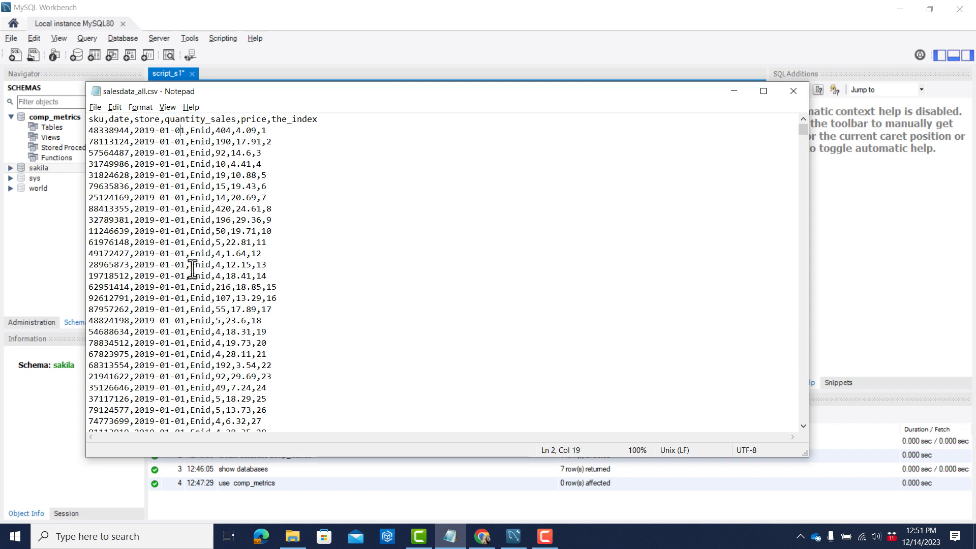
key(Left)
key(shift+Right)
key(shift+Right)
key(shift+Right)
Back in the MySQL Workbench script, add the column definition "quantity_sales int not null," below the store column.
key(alt+Tab)
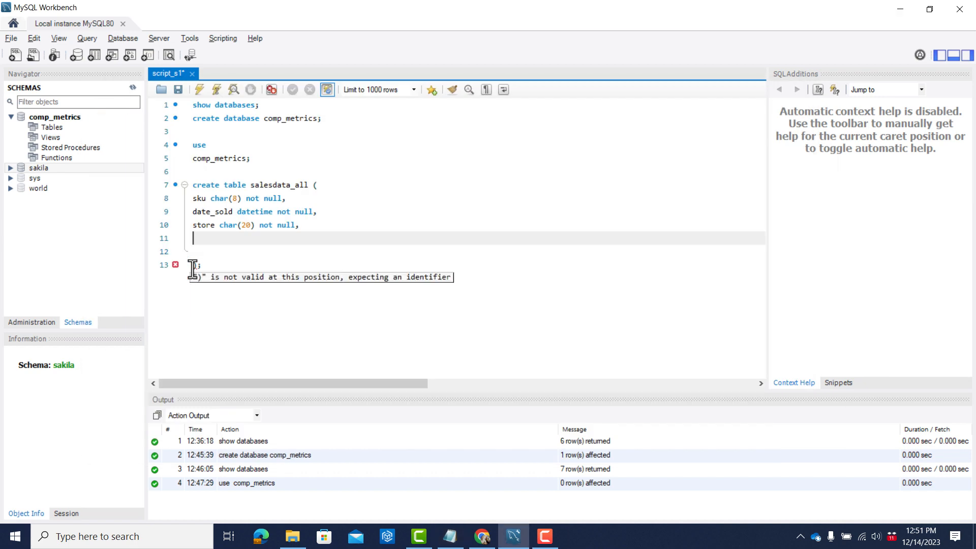
text(quani)
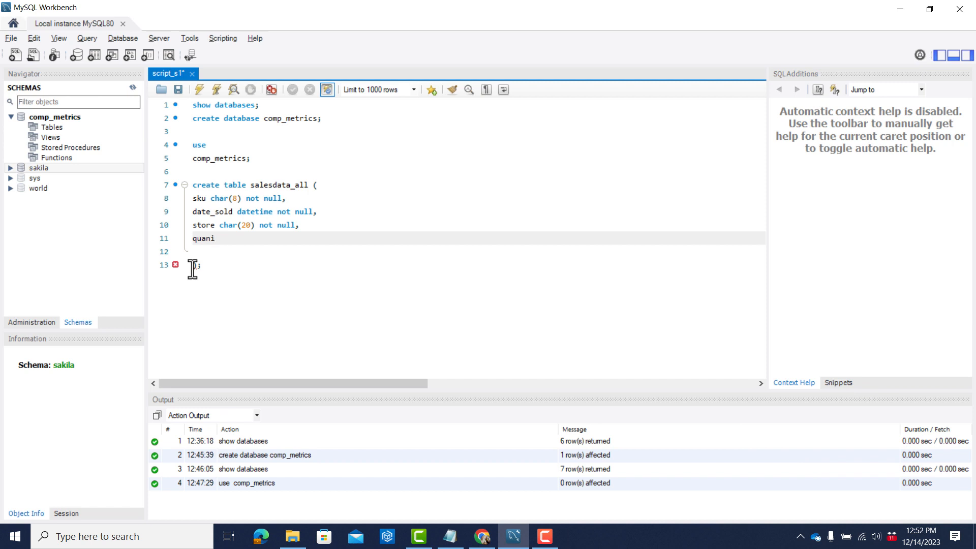
key(BackSpace)
text(tity_sales int not null,)
key(Return)
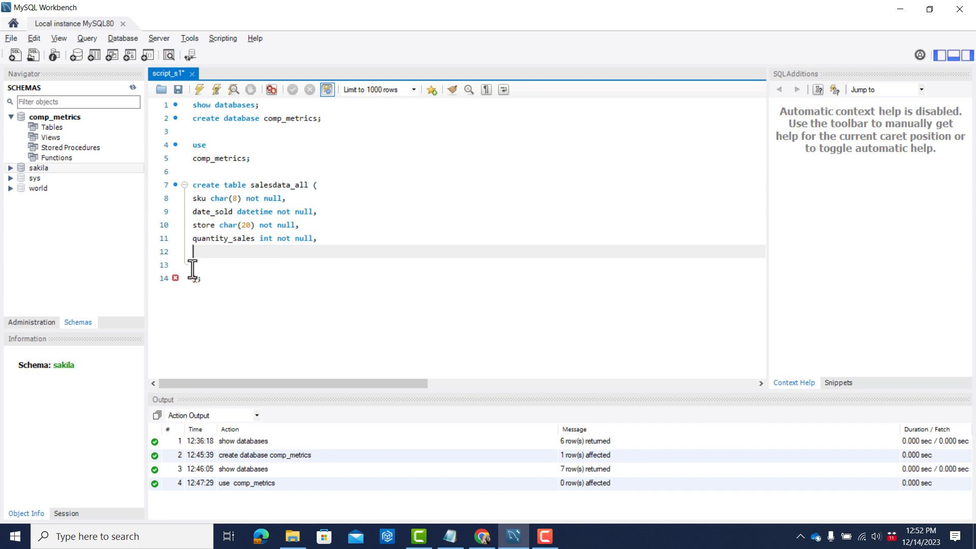
Switch to the CSV file in Notepad and check the column name after quantity_sales and its first value's decimals.
key(alt+Tab)
key(Up)
key(Right)
key(Right)
key(shift+Right)
key(shift+Right)
key(shift+Right)
key(shift+Right)
key(shift+Right)
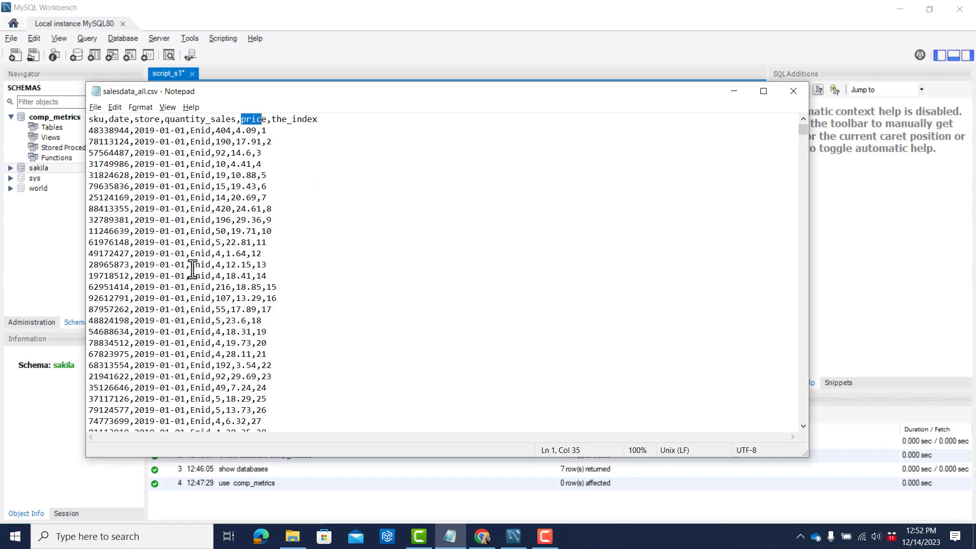
key(Down)
key(Left)
key(Left)
key(shift+Left)
key(shift+Left)
key(shift+Left)
key(shift+Left)
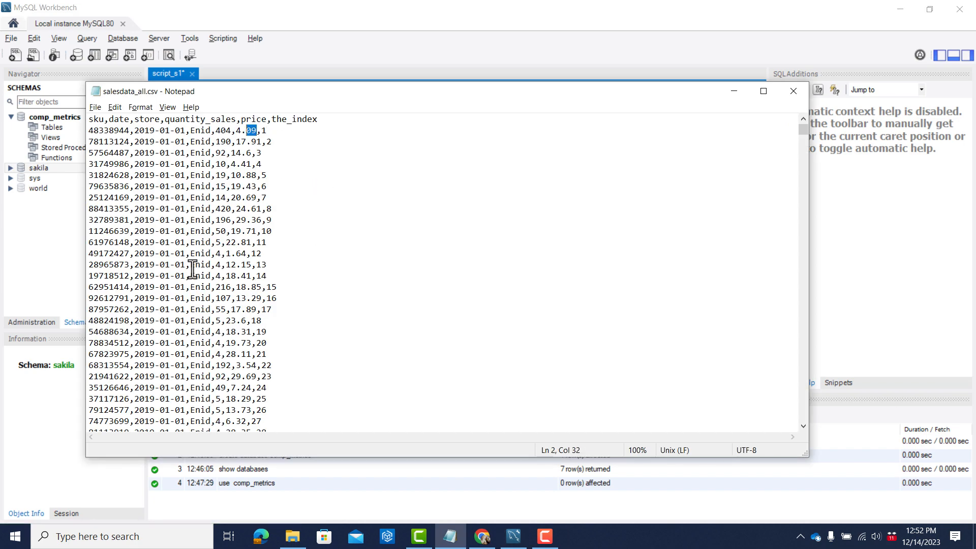
Return to the MySQL Workbench script and add "price decimal(20,2) not null," below the quantity_sales column.
key(alt+Tab)
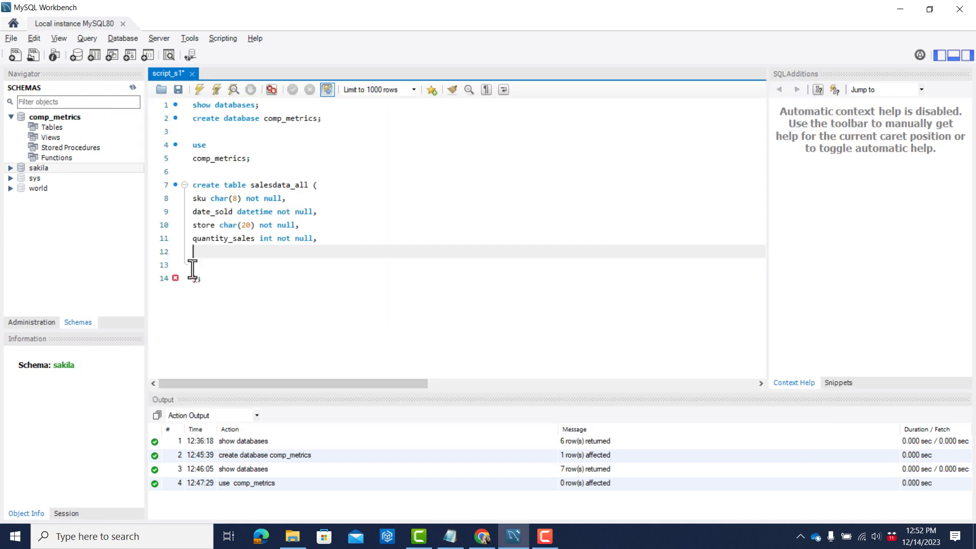
text(price decimal(20,2) not null,)
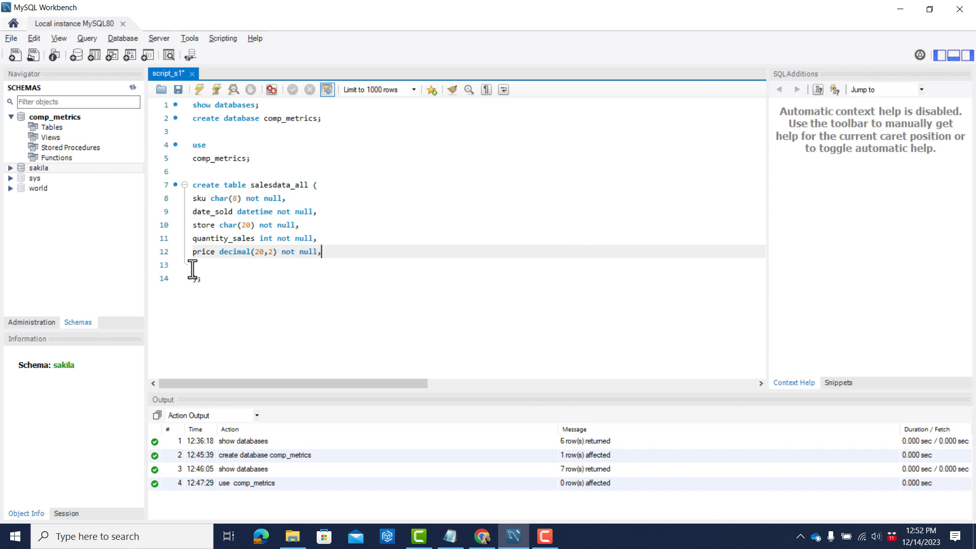
key(Return)
Switch to the CSV file in Notepad and check the name of the column after price.
key(alt+Tab)
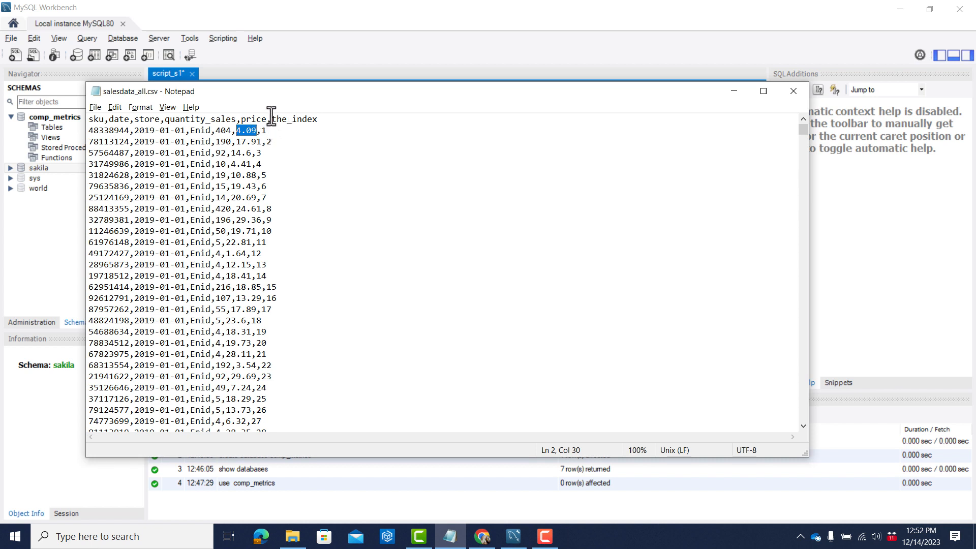
drag(272, 119, 319, 119)
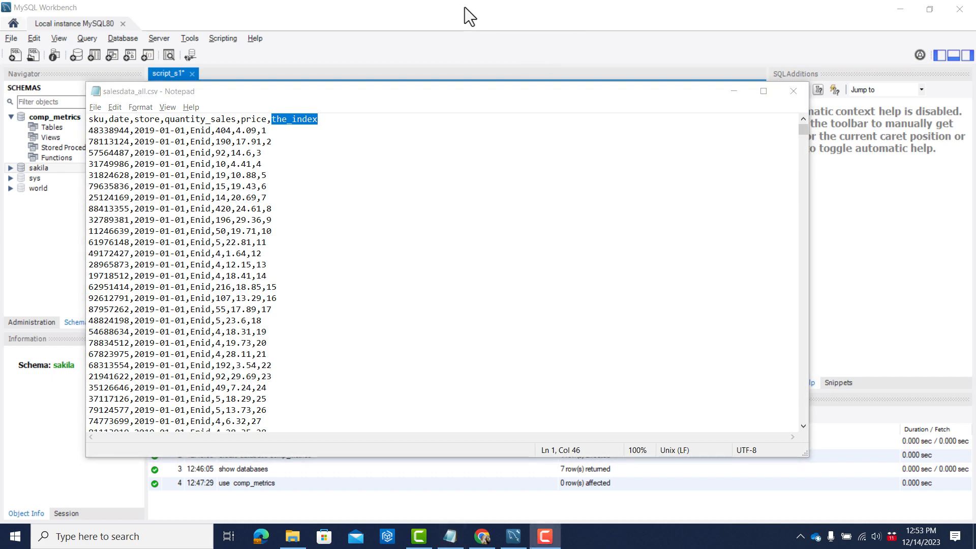
Back in the MySQL Workbench script, add the final column definition "primaryid int not null" below the price column and save the script.
key(alt+Tab)
key(alt+Tab)
key(alt+Tab)
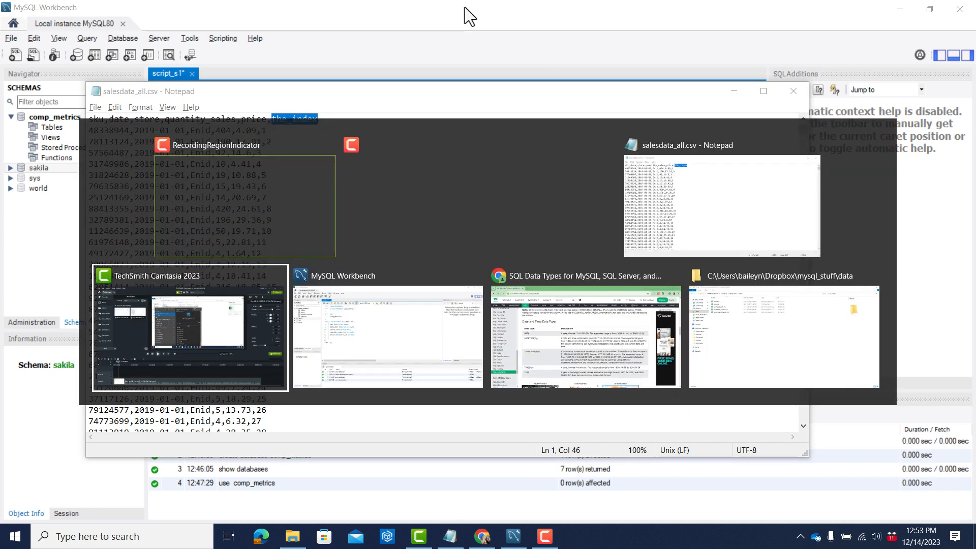
key(alt+Tab)
text(prim)
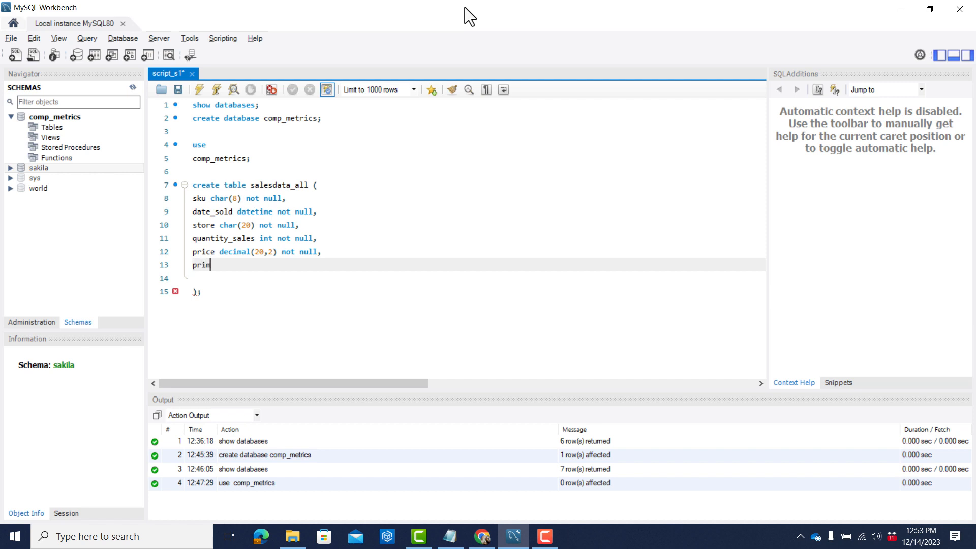
text(ary id)
key(BackSpace)
key(BackSpace)
key(BackSpace)
text(id)
text(int not null)
key(Up)
key(Down)
key(Down)
key(Down)
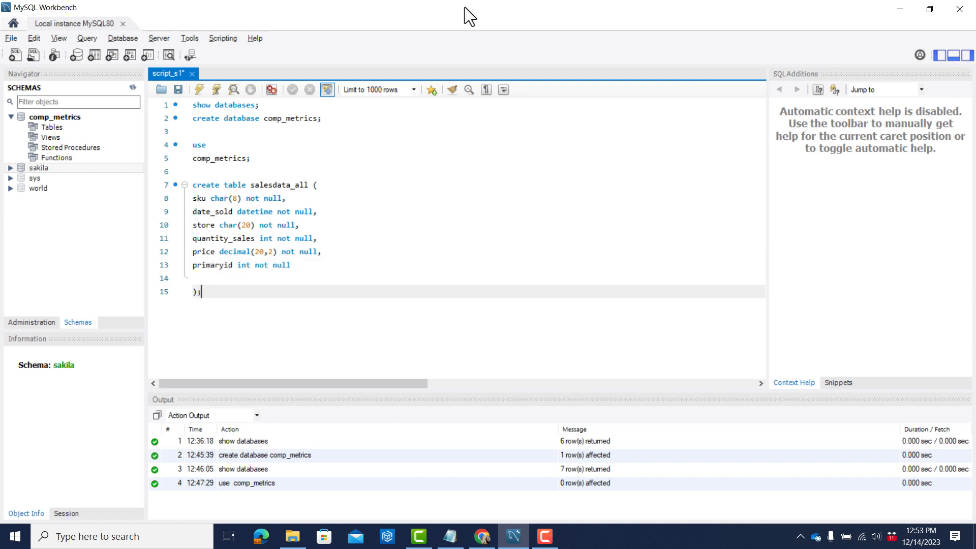
key(ctrl+s)
click(192, 145)
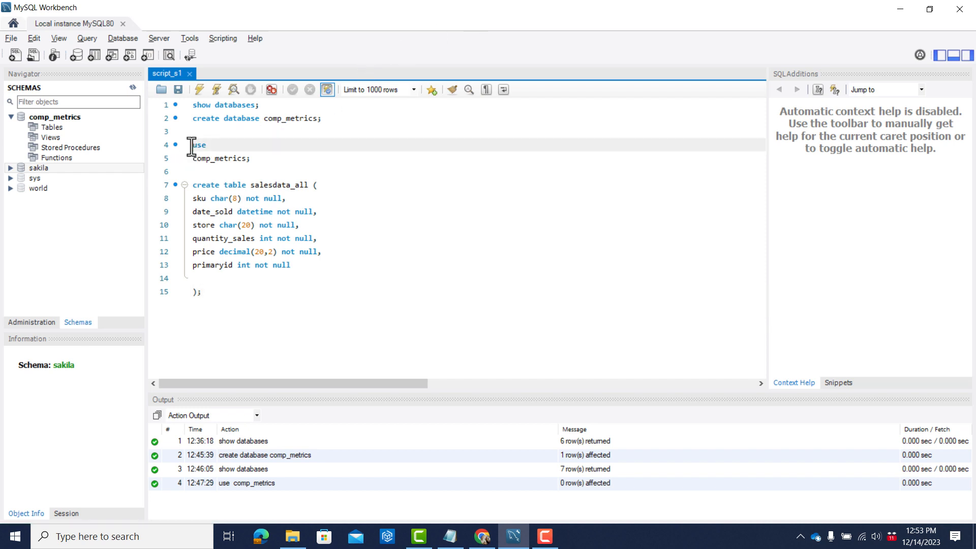
key(shift+Down)
key(shift+Down)
key(shift+Down)
key(shift+Down)
key(shift+Down)
key(shift+Down)
key(shift+Down)
key(shift+Down)
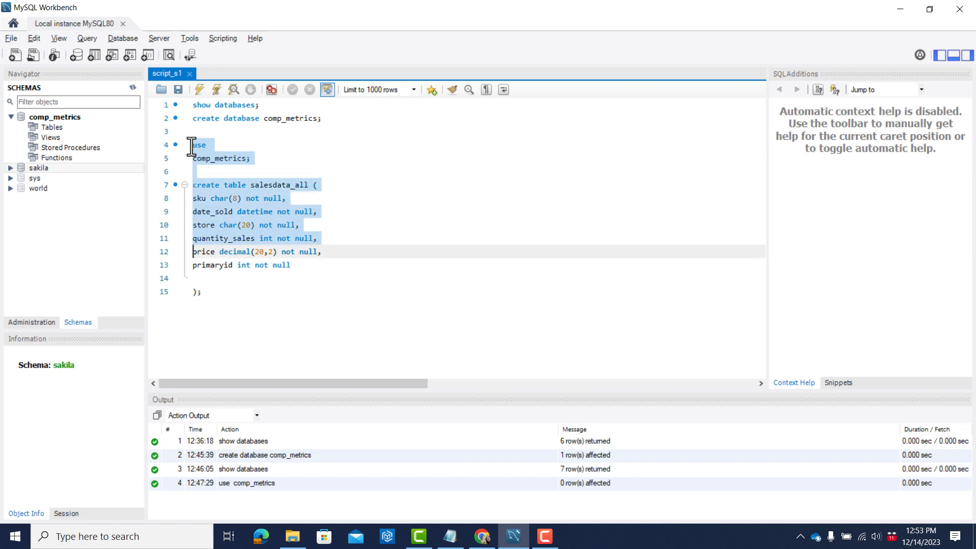
key(Right)
Insert the invalid text "dfdfd" after the store column name to test syntax checking, and remove it again.
key(Up)
key(Up)
key(Right)
key(Right)
key(Right)
key(Right)
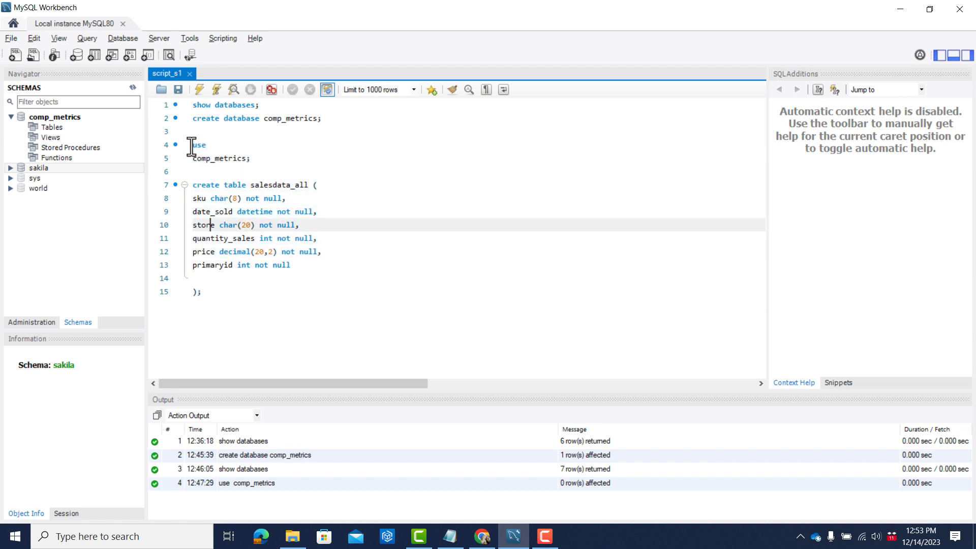
key(Right)
text(dfdfd)
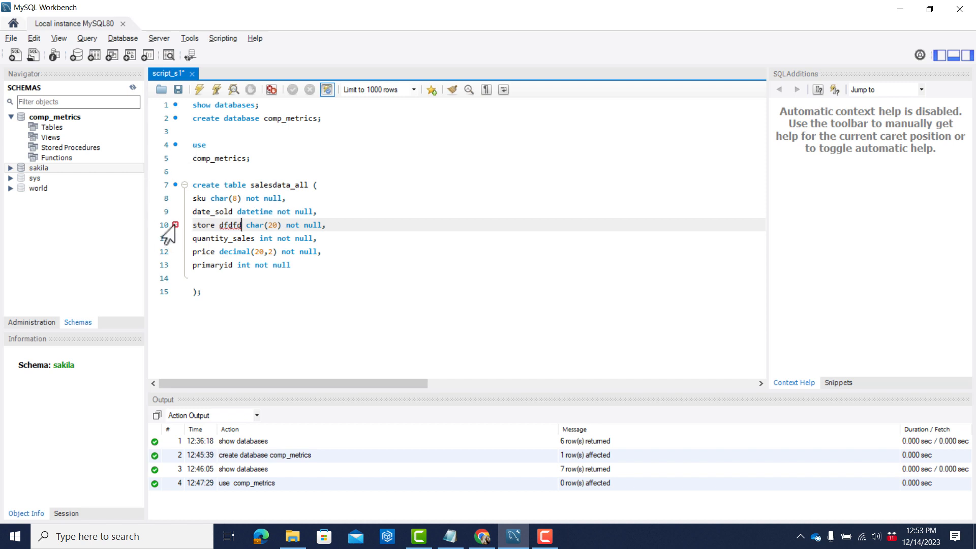
key(BackSpace)
key(BackSpace)
key(BackSpace)
key(BackSpace)
key(BackSpace)
key(BackSpace)
key(Up)
key(Up)
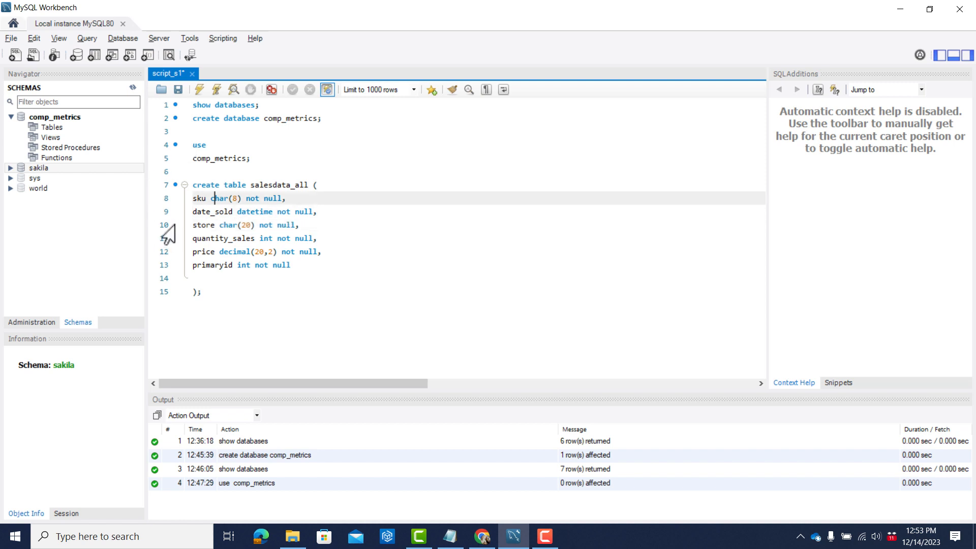
Execute only the part of the script from the "use comp_metrics" statement through the end of the salesdata_all table definition.
key(Up)
key(Up)
key(Up)
key(Up)
key(Left)
key(Left)
key(Left)
key(Left)
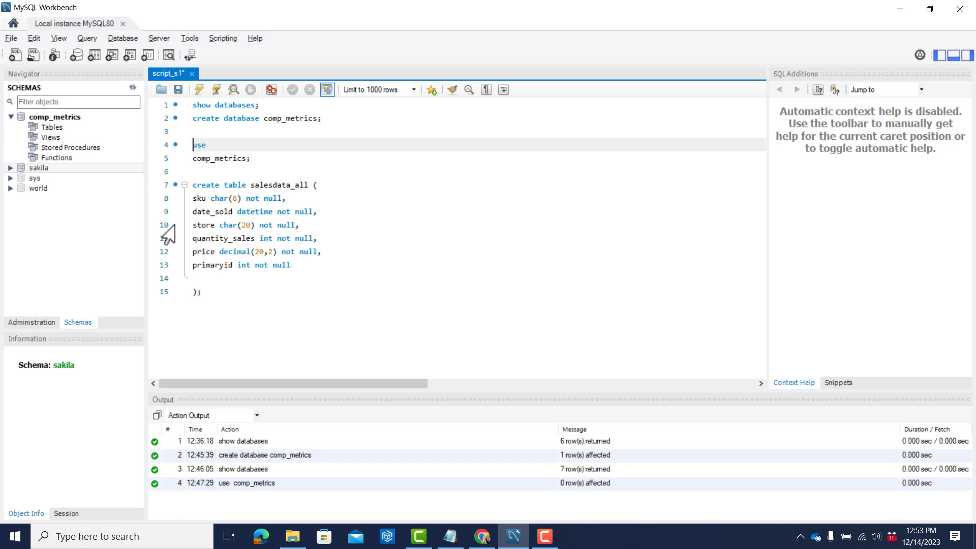
key(shift+Down)
key(shift+Down)
key(shift+Down)
key(shift+Down)
key(shift+Down)
key(shift+Down)
key(shift+Down)
key(shift+Down)
key(shift+Down)
key(shift+Down)
key(shift+Down)
key(shift+End)
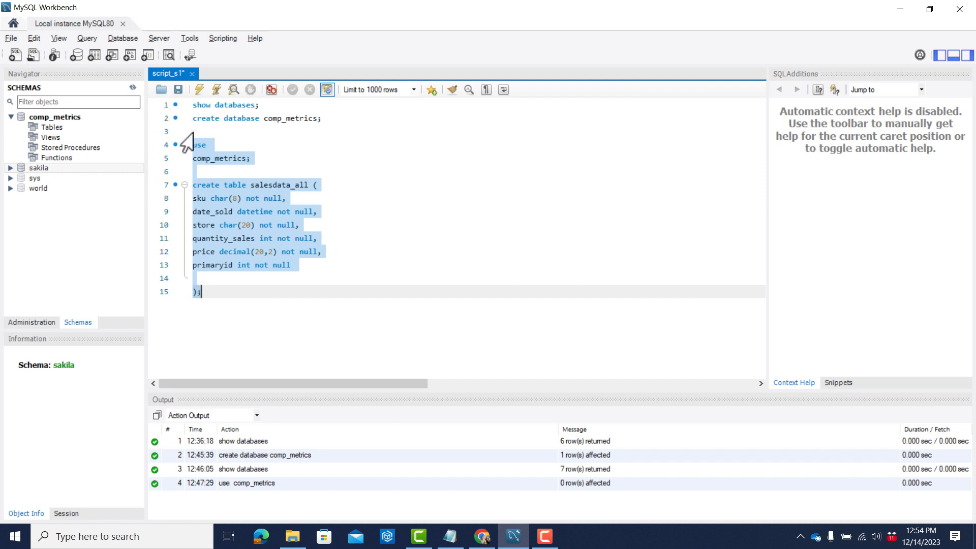
click(199, 90)
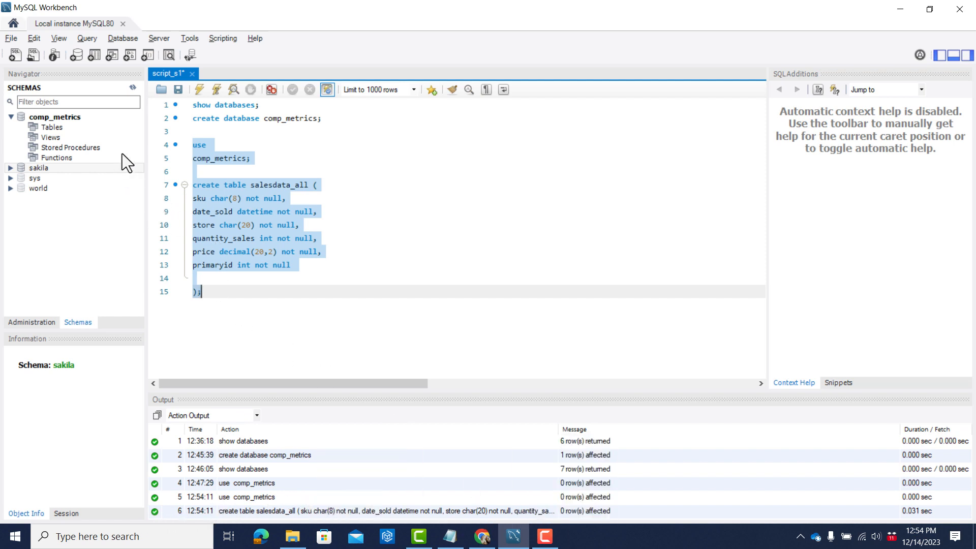
Refresh the schema list and expand the comp_metrics tables down to the columns of salesdata_all.
click(132, 88)
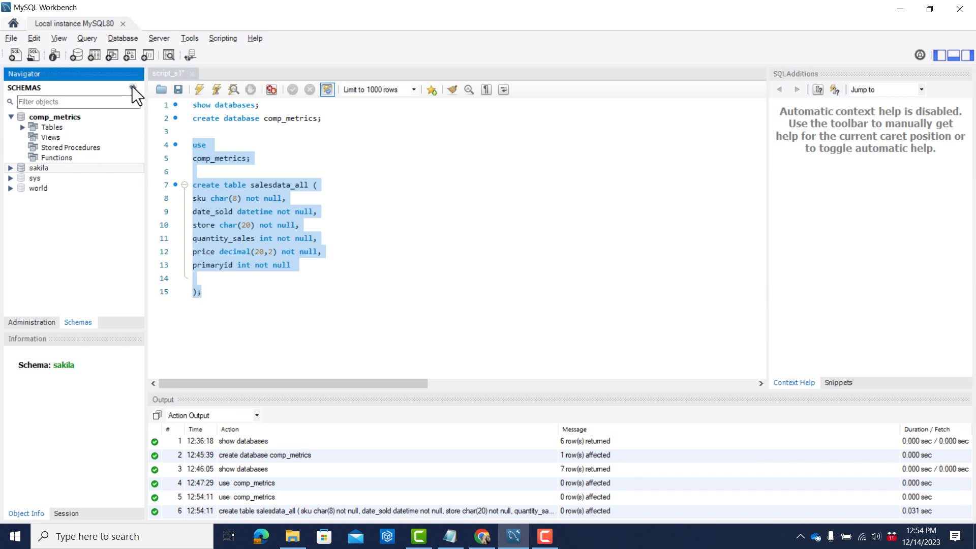
click(23, 128)
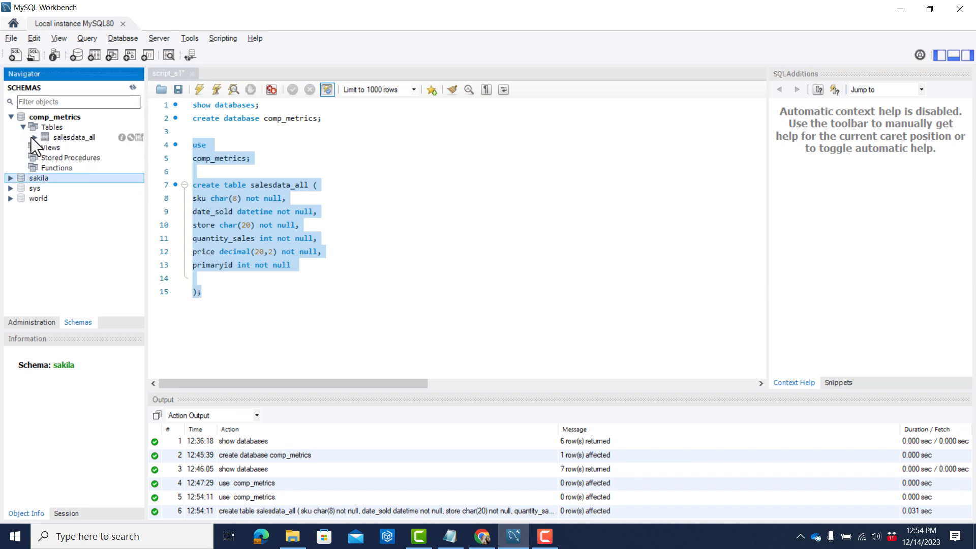
click(32, 137)
click(34, 136)
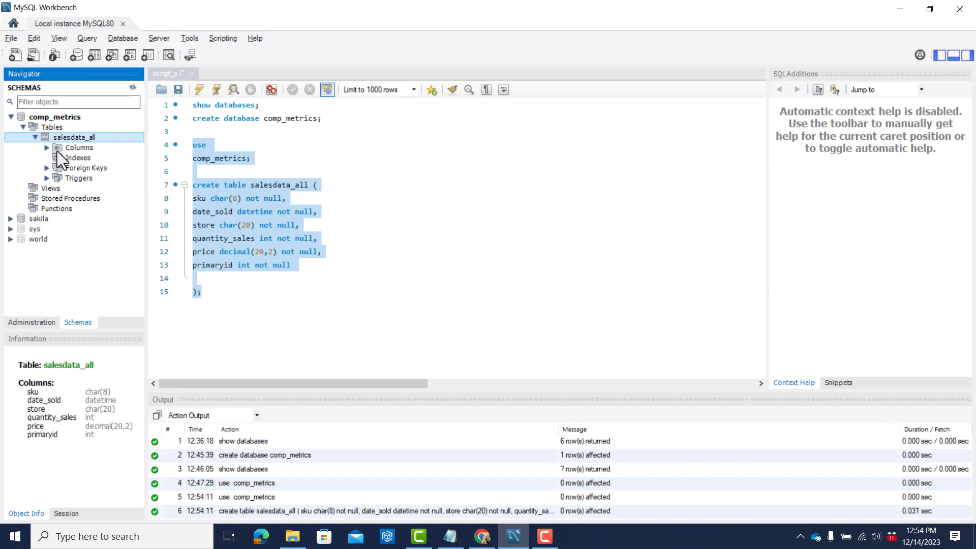
click(47, 147)
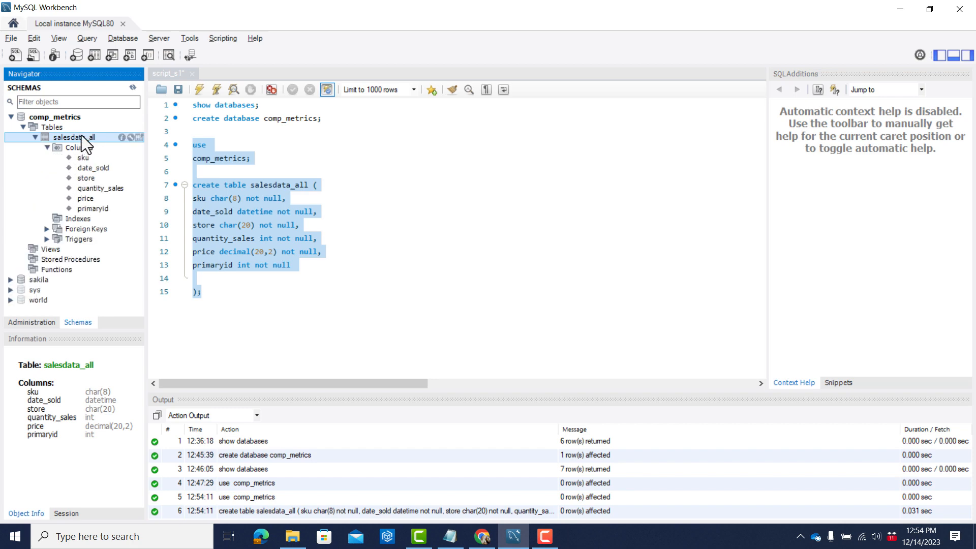
Display the rows of the new salesdata_all table in a result grid, and close the grid after viewing it.
double_click(138, 136)
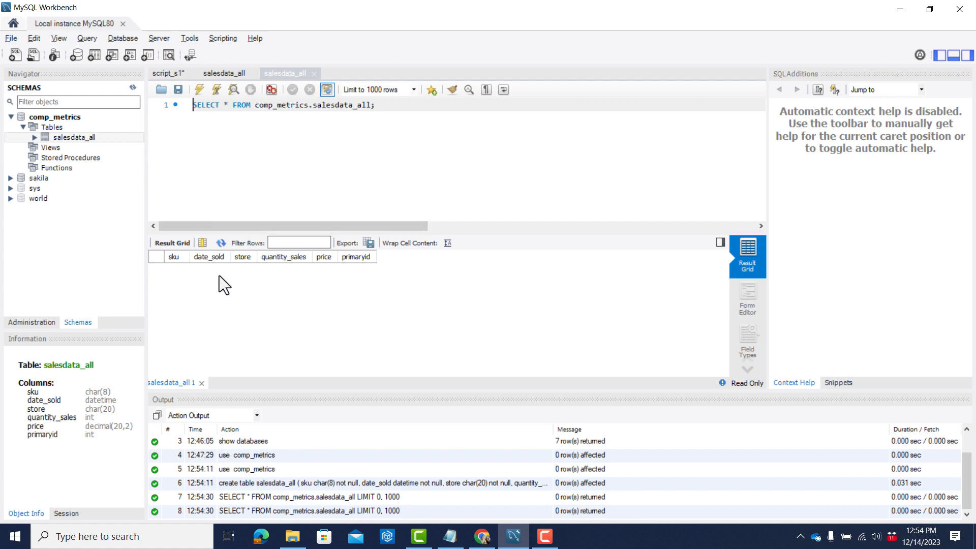
click(200, 383)
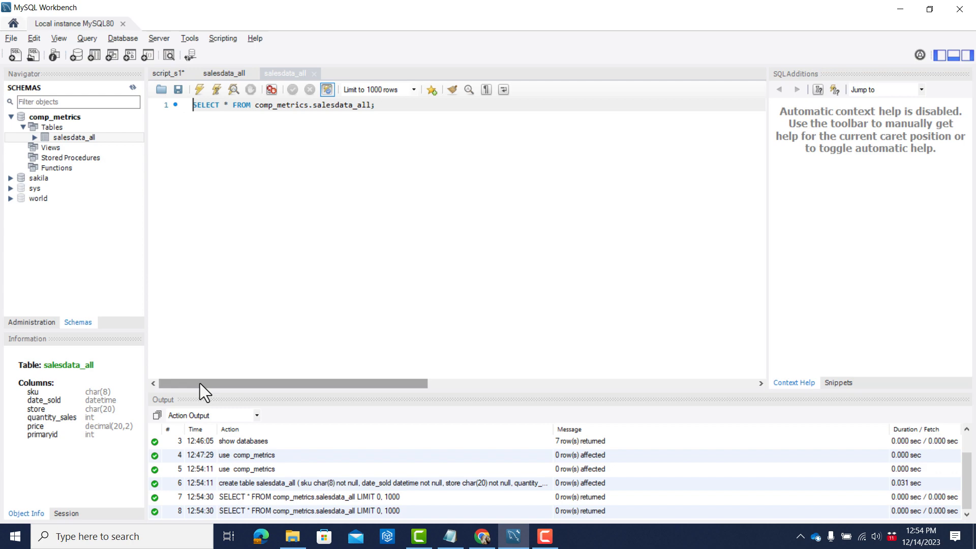
Return to the script_s1 script and save it.
click(171, 73)
click(278, 301)
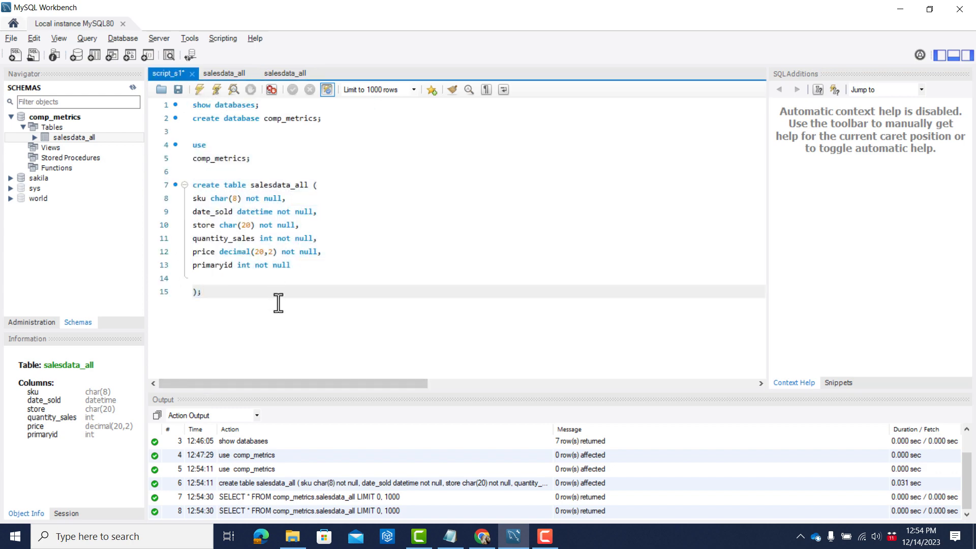
key(ctrl+s)
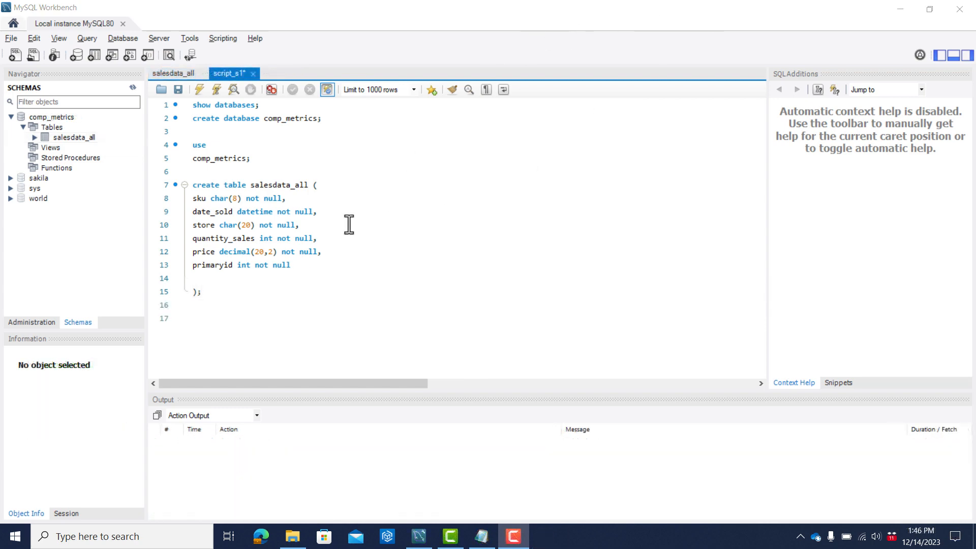
Display the rows of the salesdata_all table in comp_metrics to review its column headers.
click(227, 319)
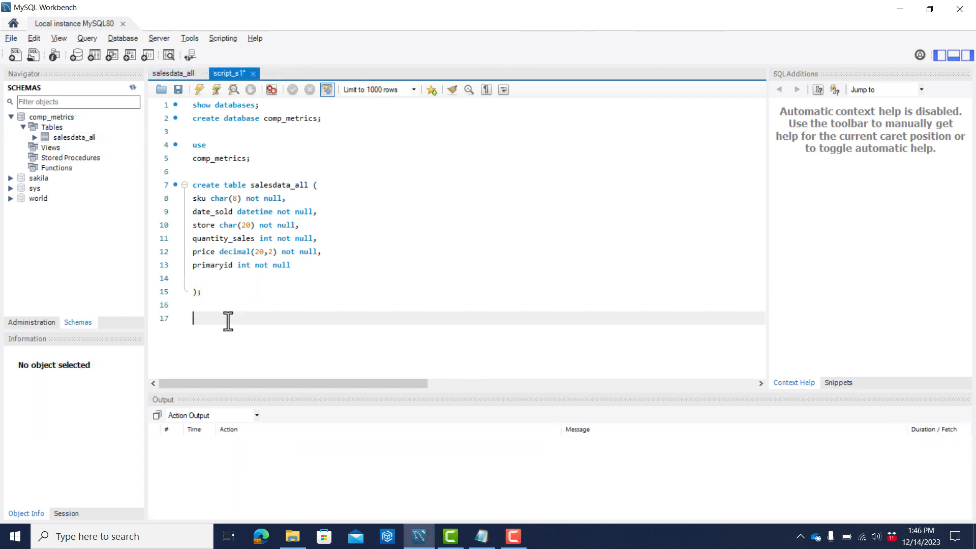
click(66, 137)
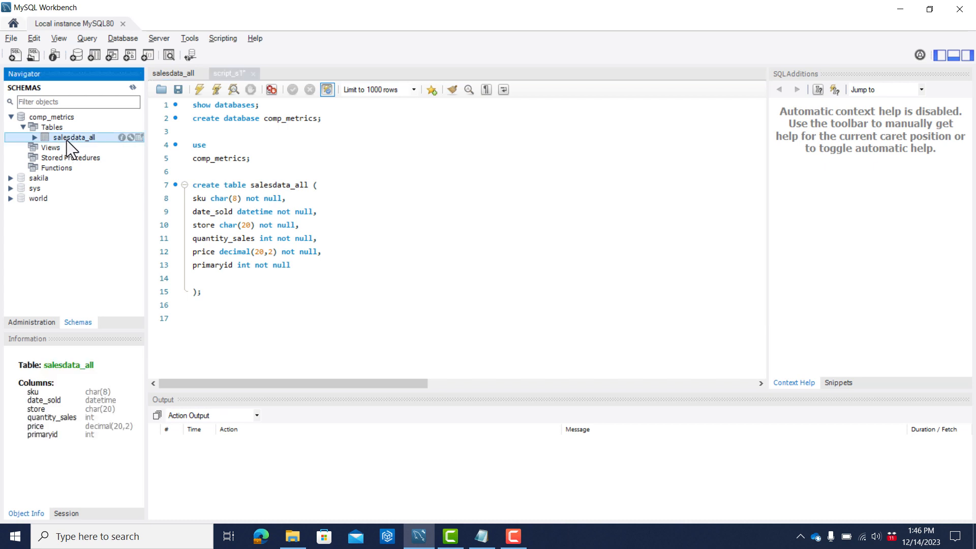
double_click(139, 139)
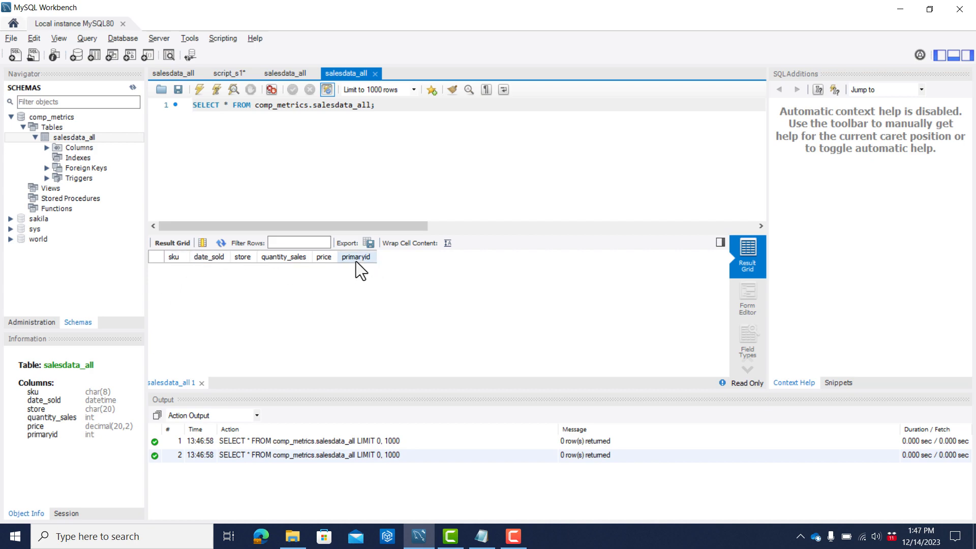
Compare the header row of salesdata_all.csv in Notepad, including the_index, with the salesdata_all table columns in MySQL Workbench.
key(alt+Tab)
key(alt+Tab)
key(alt+Tab)
key(alt+Tab)
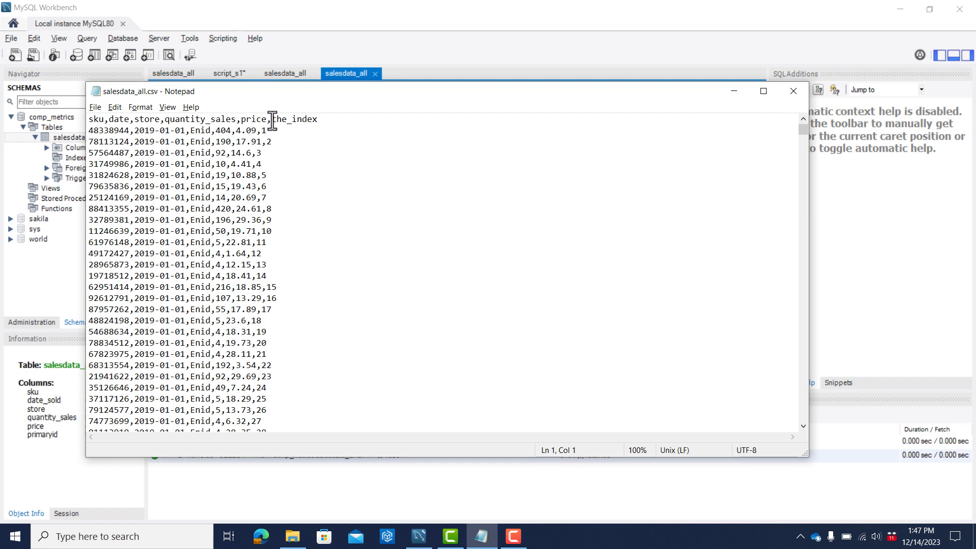
drag(273, 120, 318, 121)
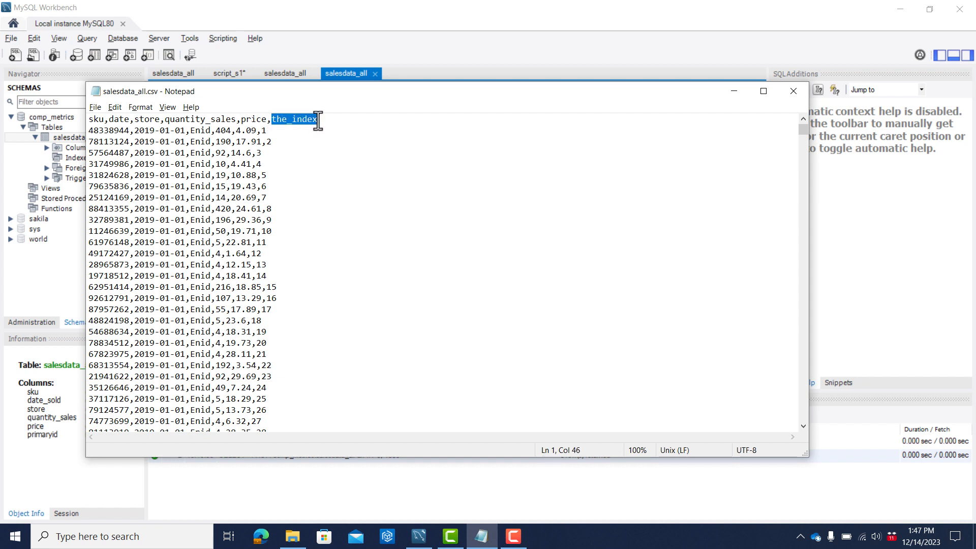
key(alt+Tab)
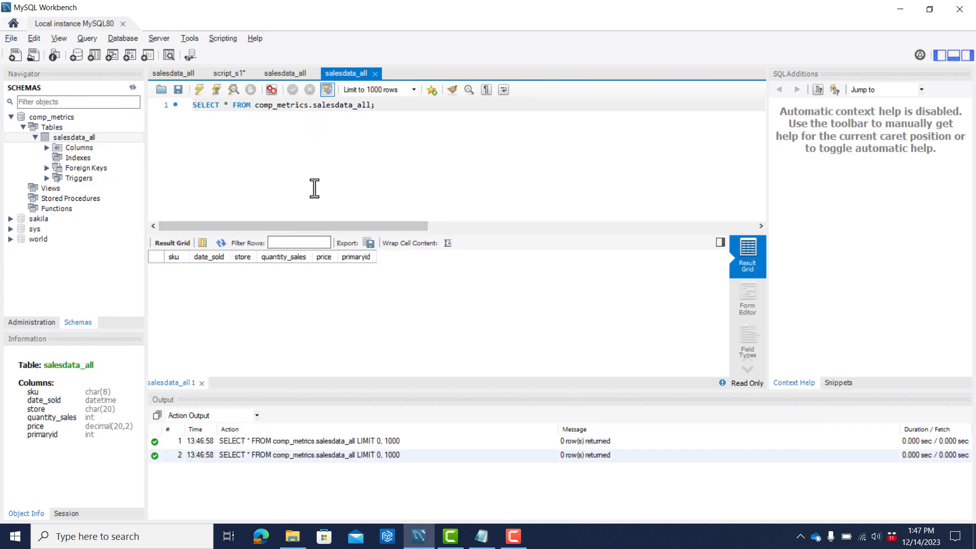
key(alt+Tab)
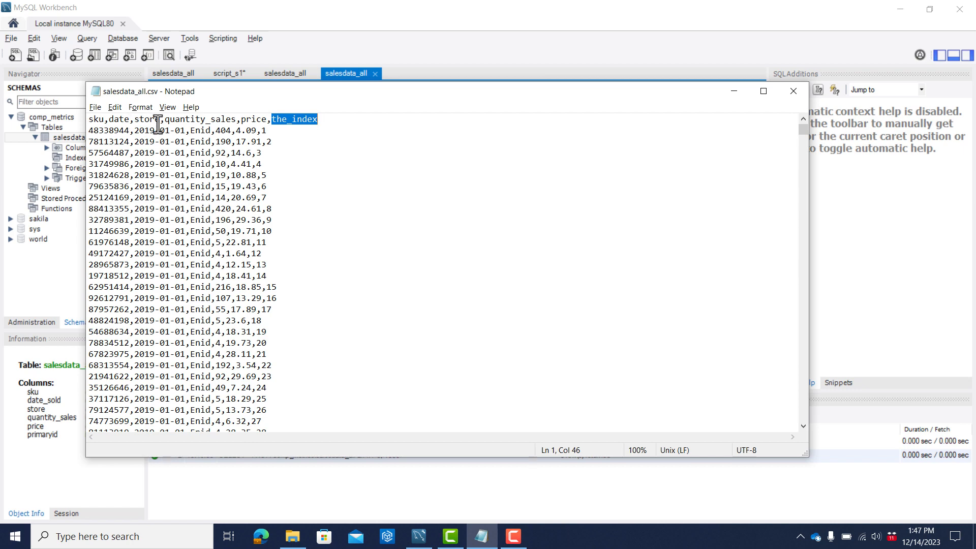
key(alt+Tab)
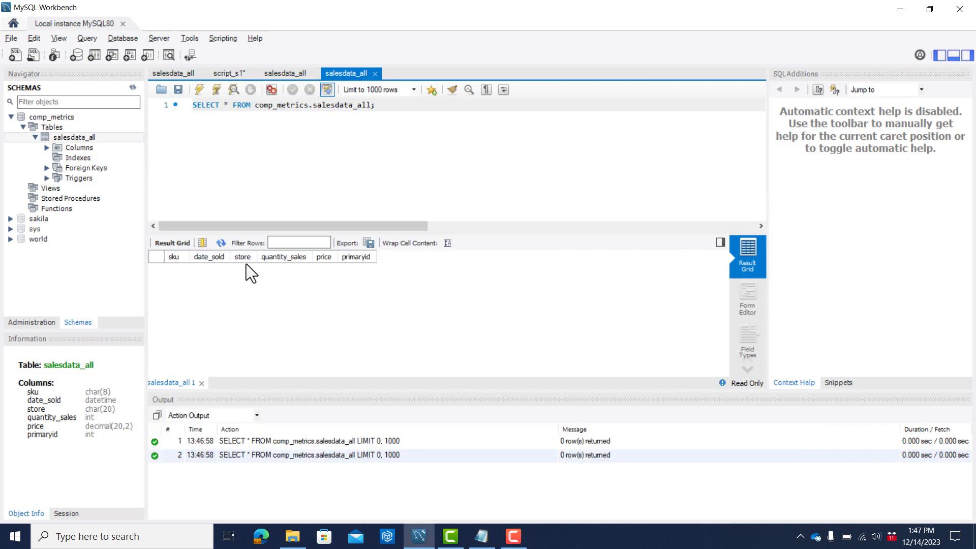
key(alt+Tab)
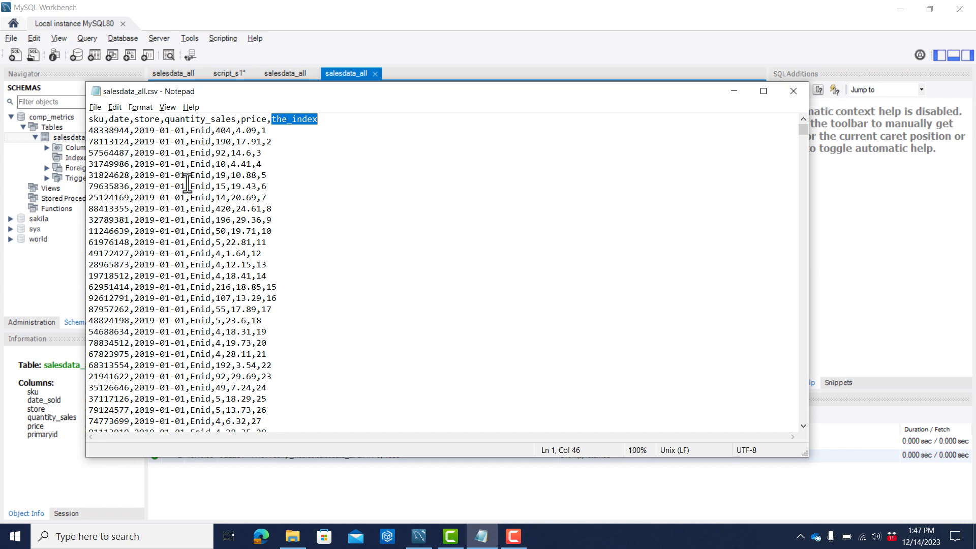
key(alt+Tab)
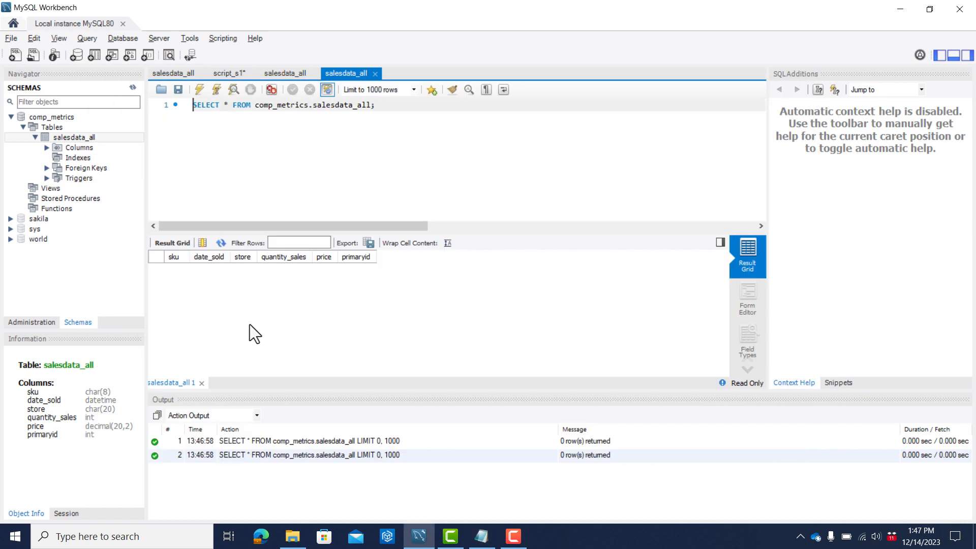
Close the first salesdata_all query and start the import statement "load data local infile ''" on line 17 of script_s1.
click(170, 74)
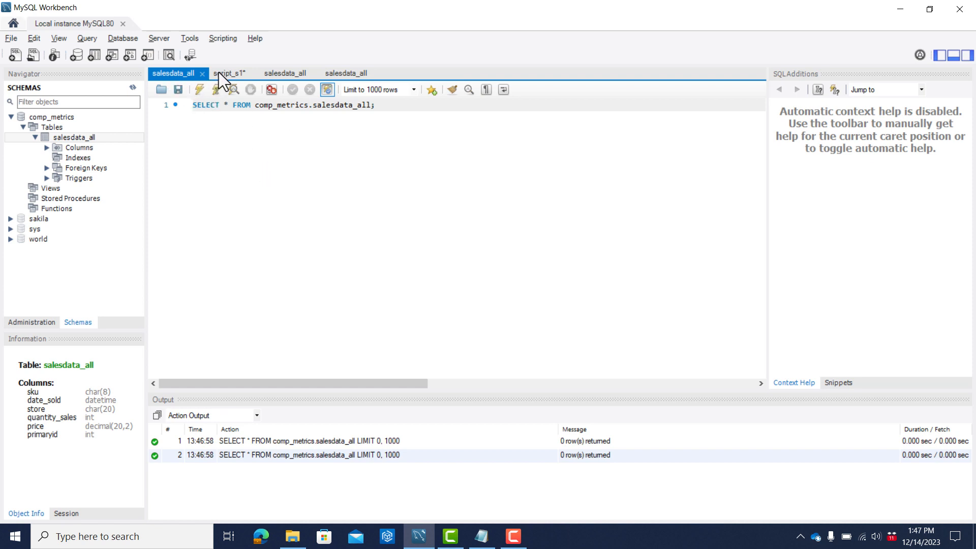
click(203, 74)
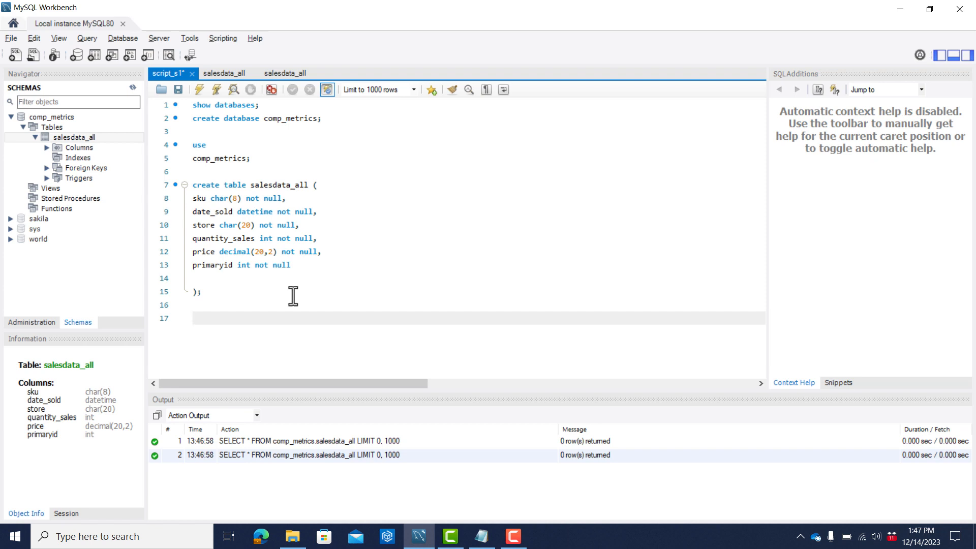
text(load data local infile)
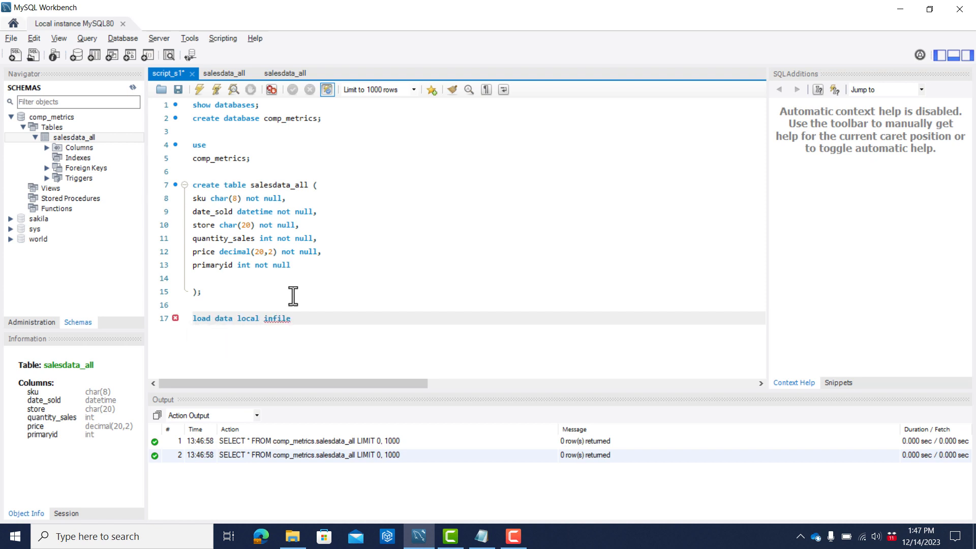
text( '')
Copy the path of the mysql_stuff\data folder from File Explorer and paste it between the quotes of the infile statement in MySQL Workbench.
key(alt+Tab)
key(alt+Tab)
key(alt+Tab)
key(alt+Tab)
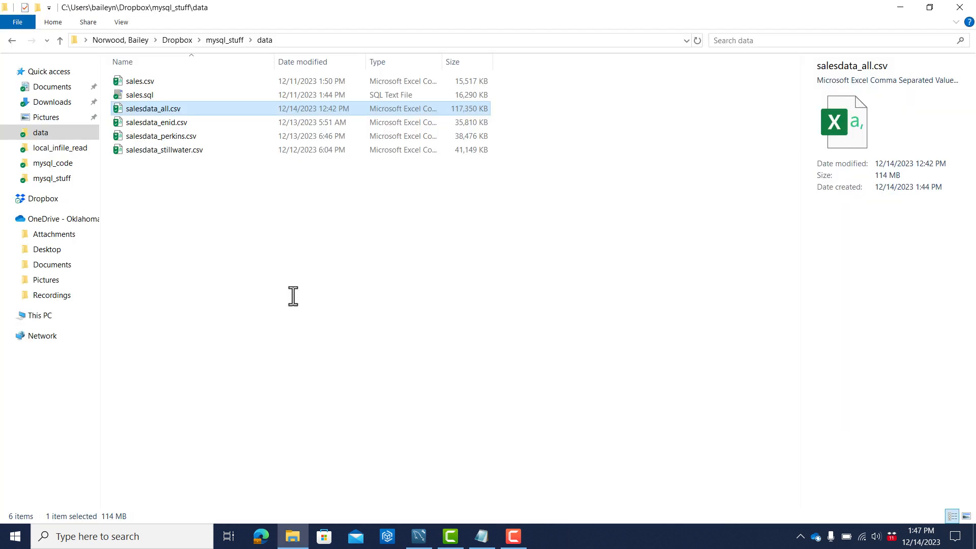
click(277, 41)
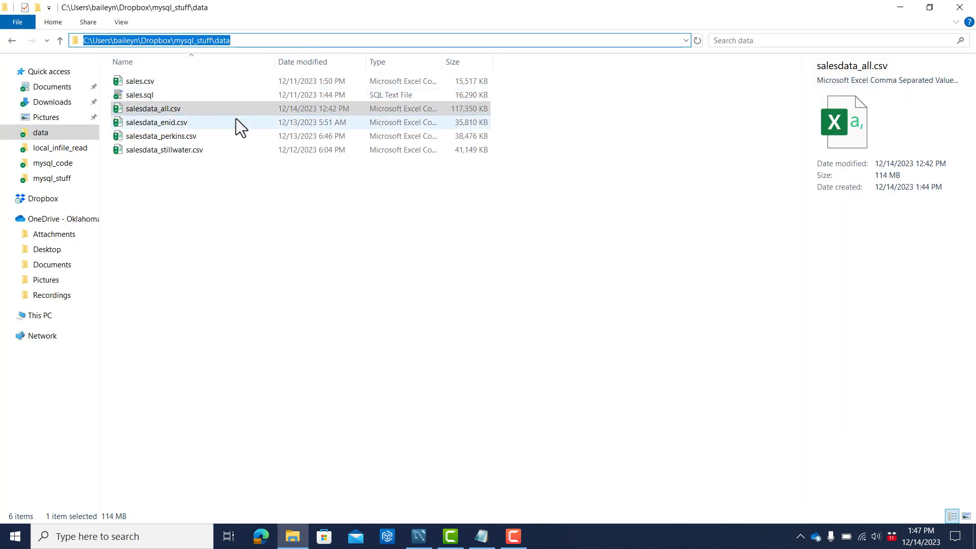
key(alt+Tab)
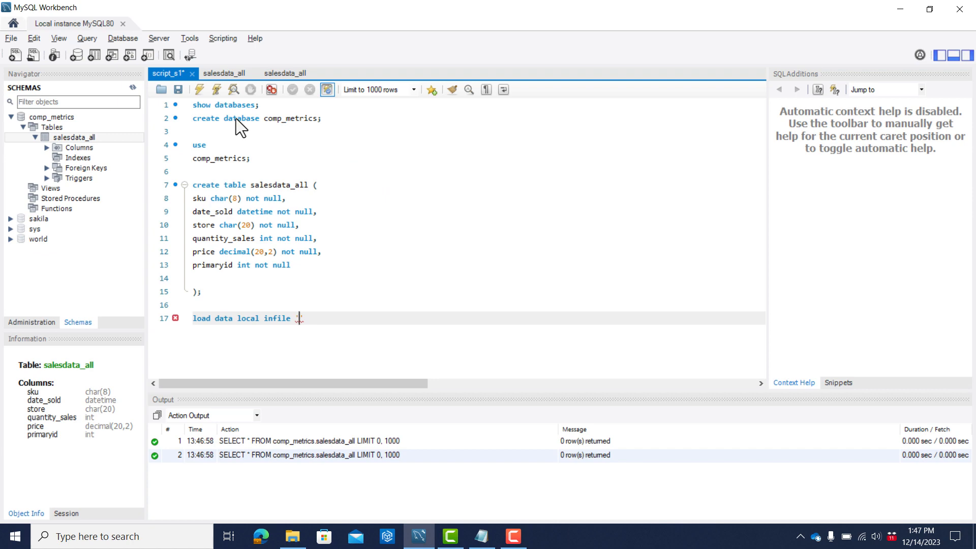
key(alt+Tab)
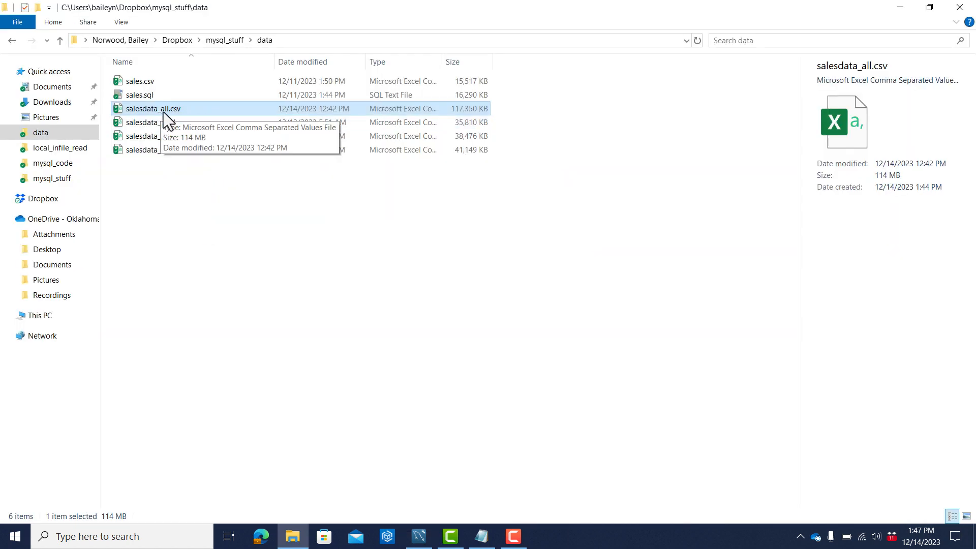
click(288, 40)
key(ctrl+c)
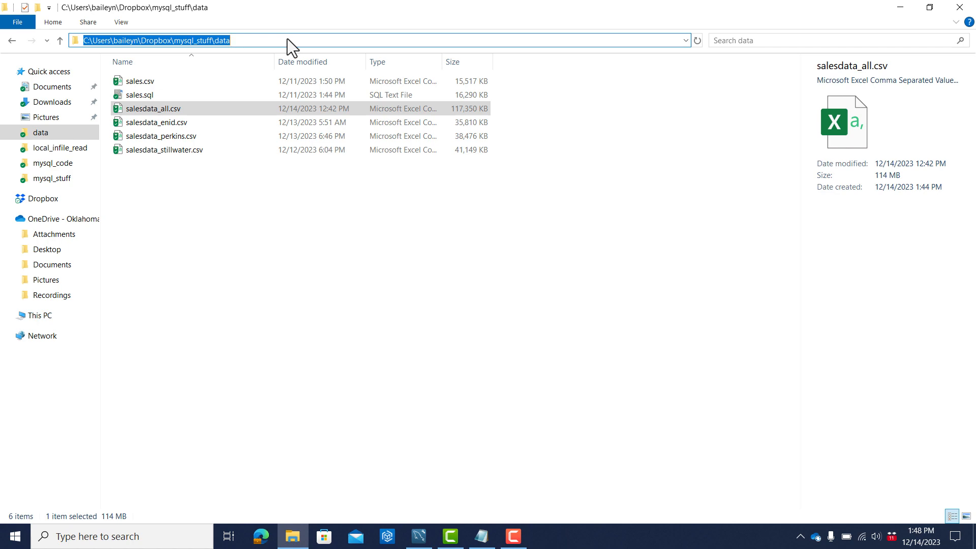
key(alt+Tab)
key(ctrl+v)
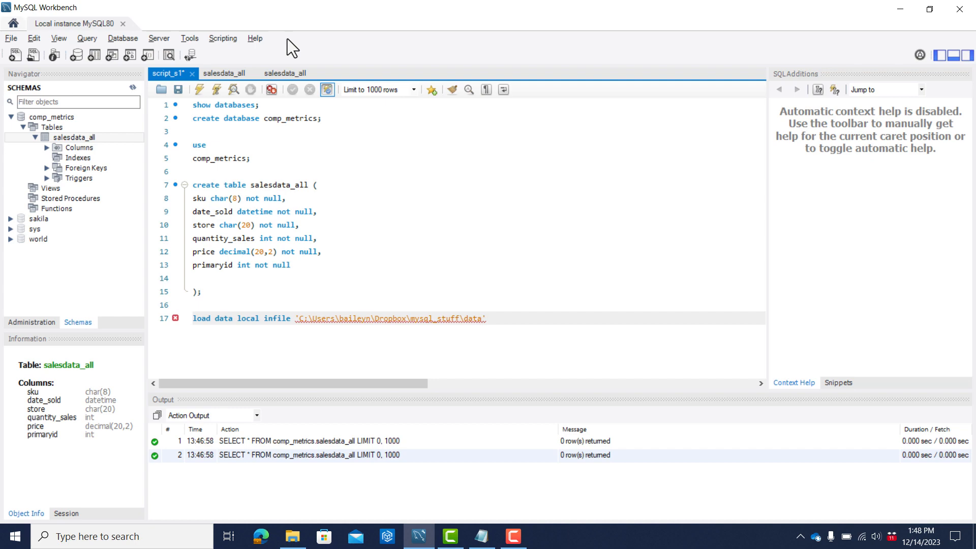
Complete the infile path with \salesdata_all.csv, checking the file name in File Explorer, and start a new line after it.
text(\)
key(alt+Tab)
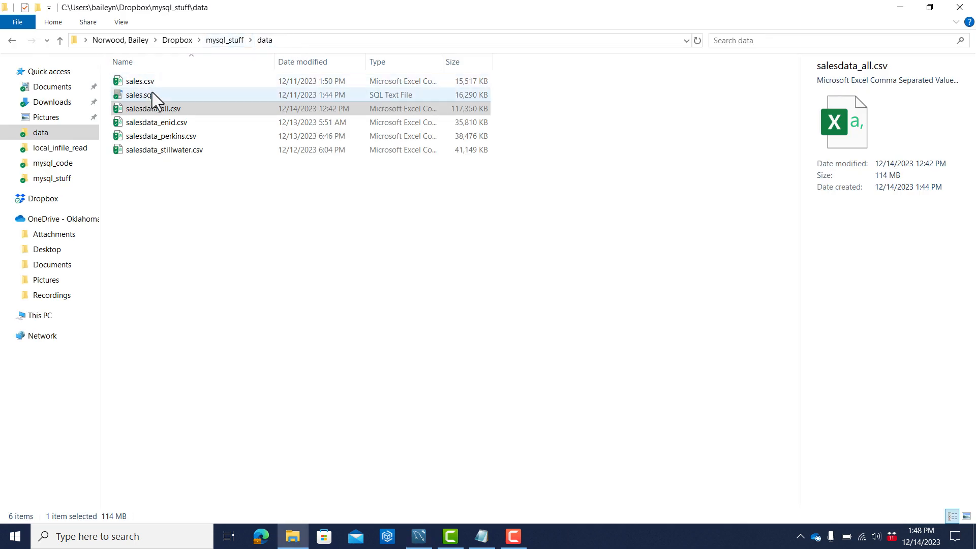
click(149, 112)
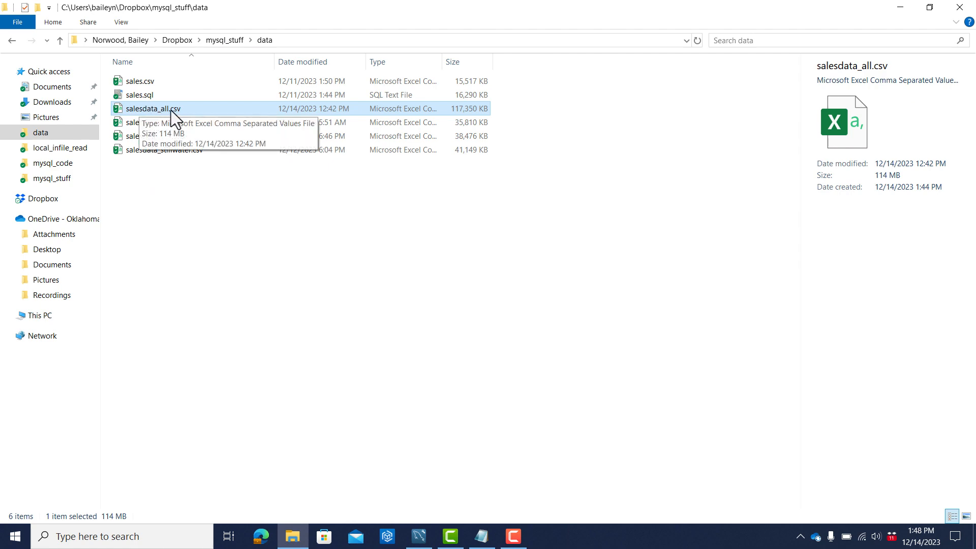
key(alt+Tab)
text(sale)
text(sdata_all)
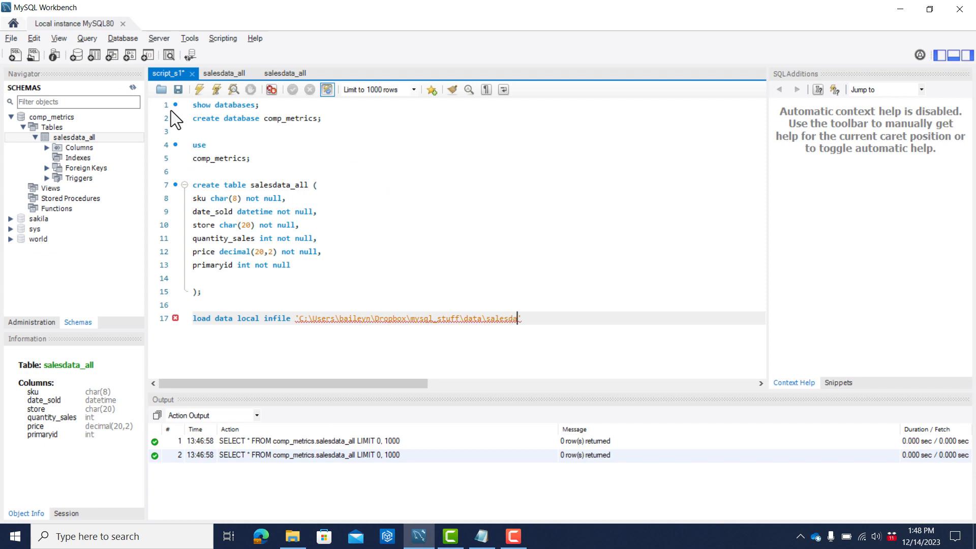
text(.csv)
key(Right)
key(Return)
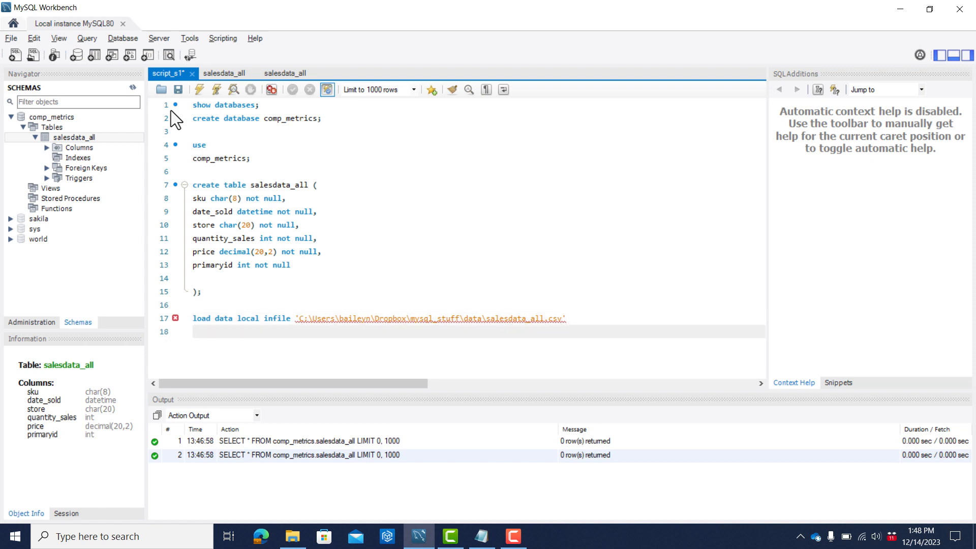
Add the line "into table salesdata_all" below the infile line of the import statement.
click(573, 319)
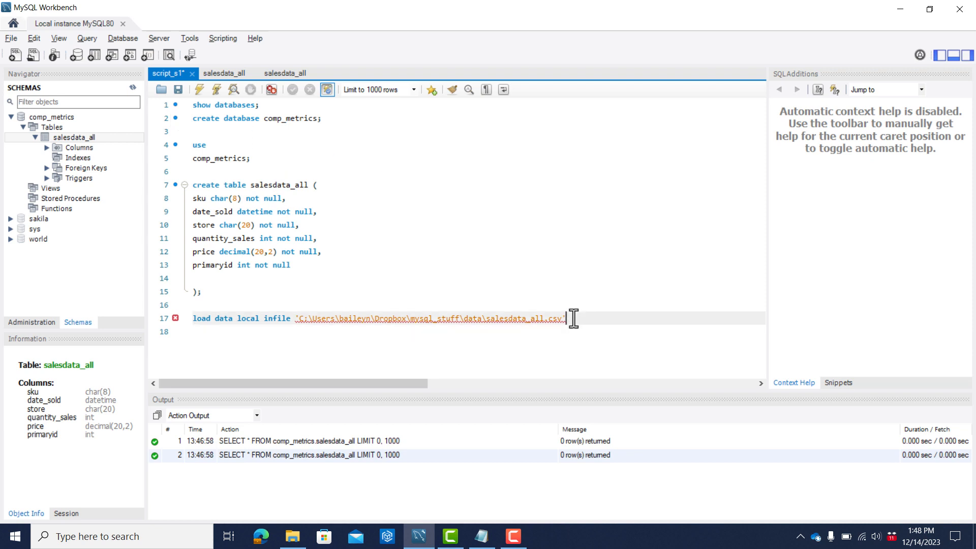
key(Down)
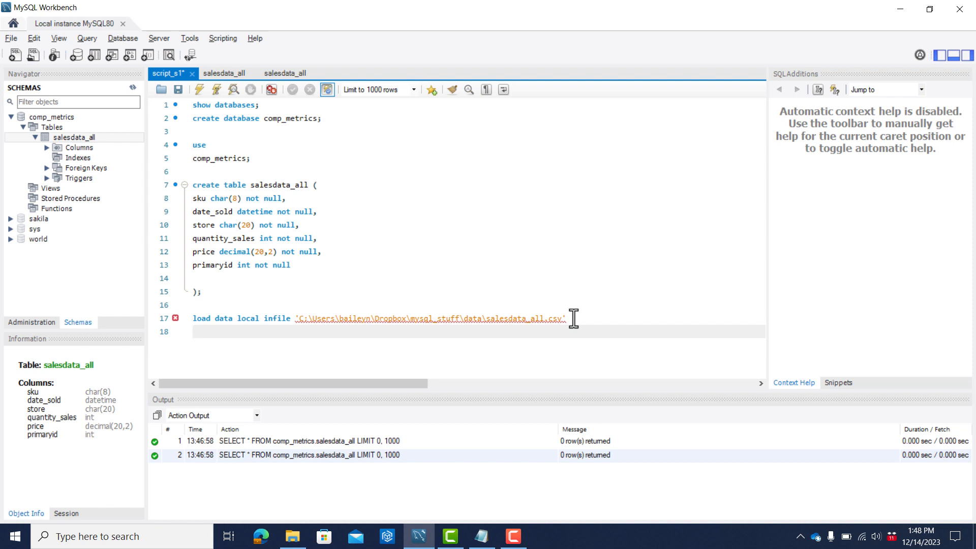
text(into sale)
key(BackSpace)
key(BackSpace)
key(BackSpace)
key(BackSpace)
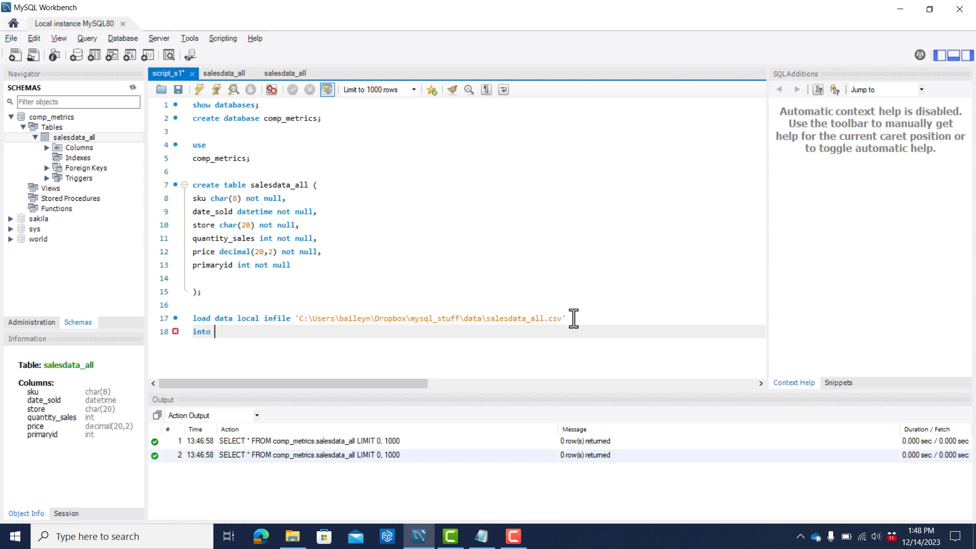
text(table salesdata_all)
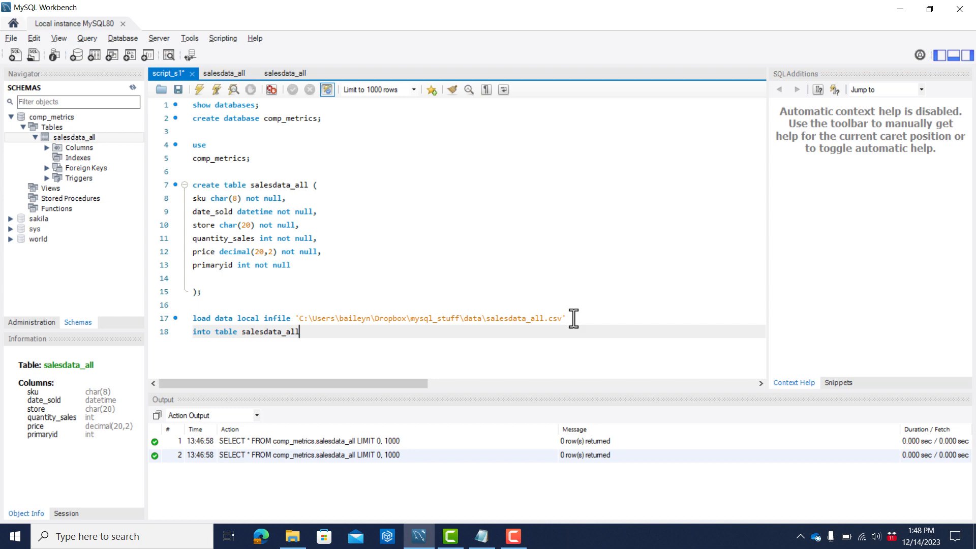
key(Return)
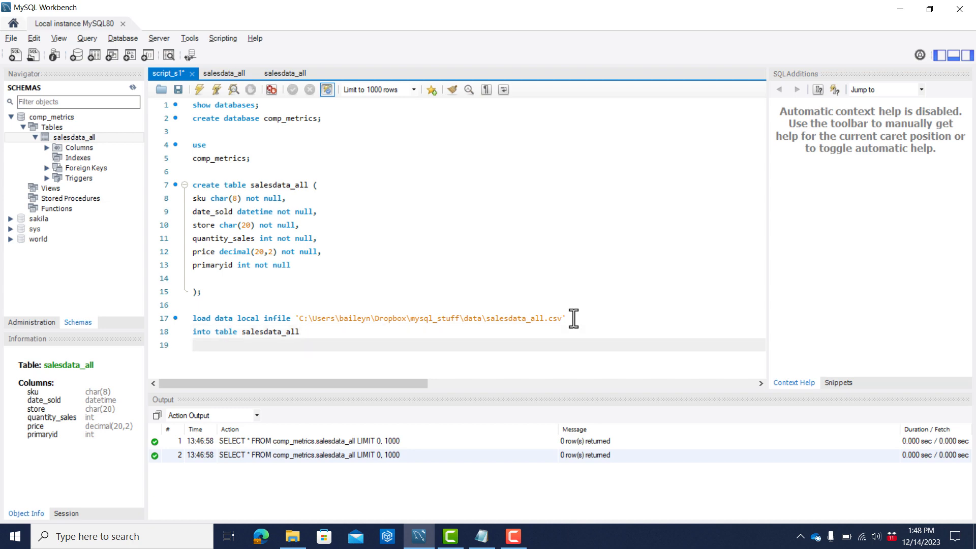
Check the field delimiter of salesdata_all.csv in Notepad and add "fields terminated by ','" to the import statement in MySQL Workbench.
key(alt+Tab)
key(alt+Tab)
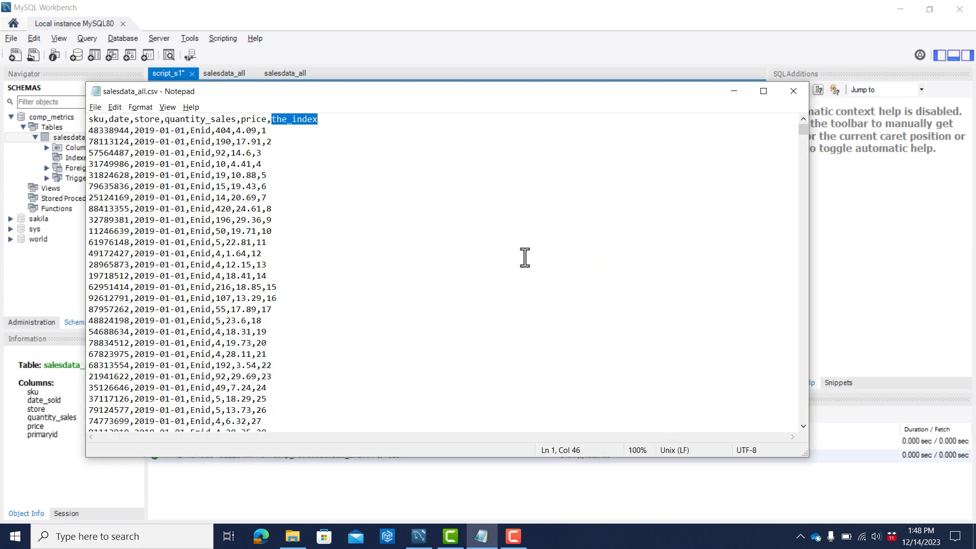
click(167, 142)
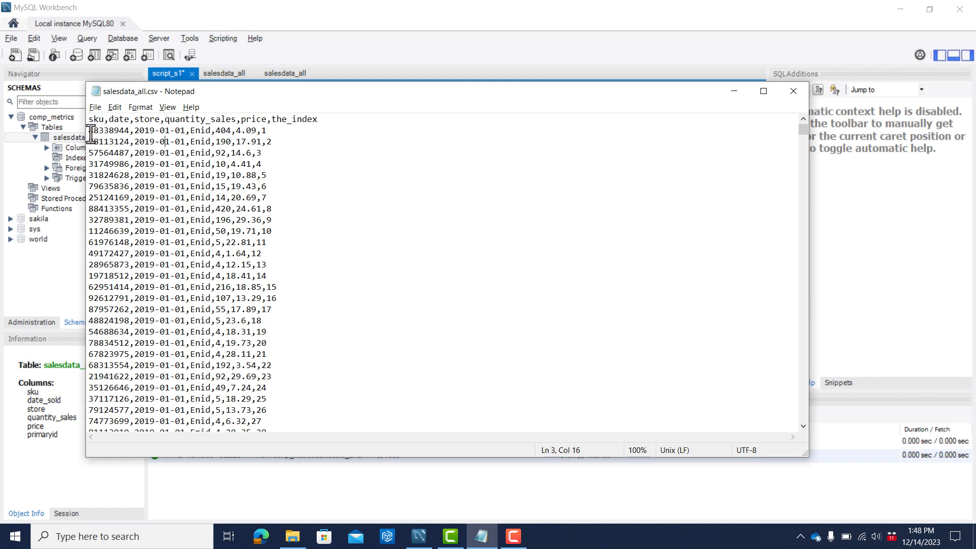
drag(86, 132, 135, 137)
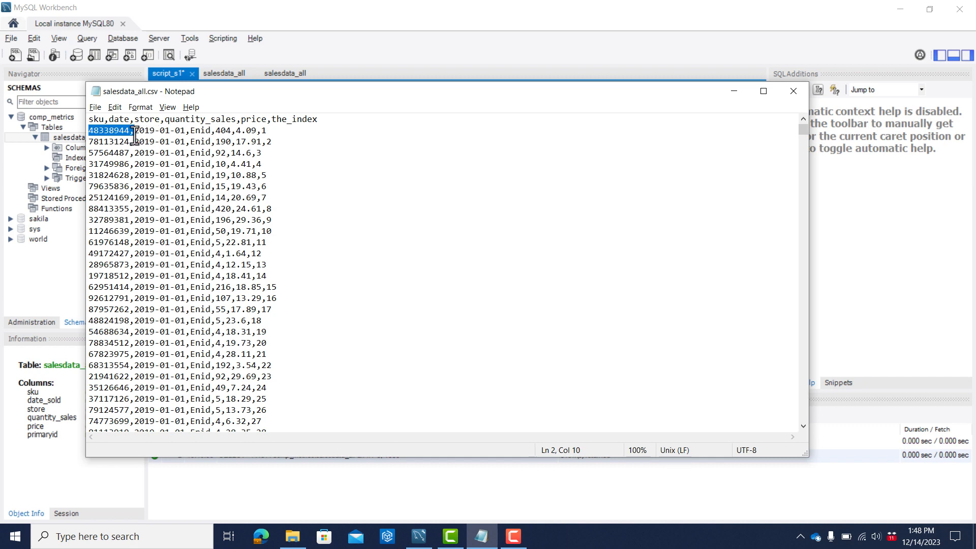
key(alt+Tab)
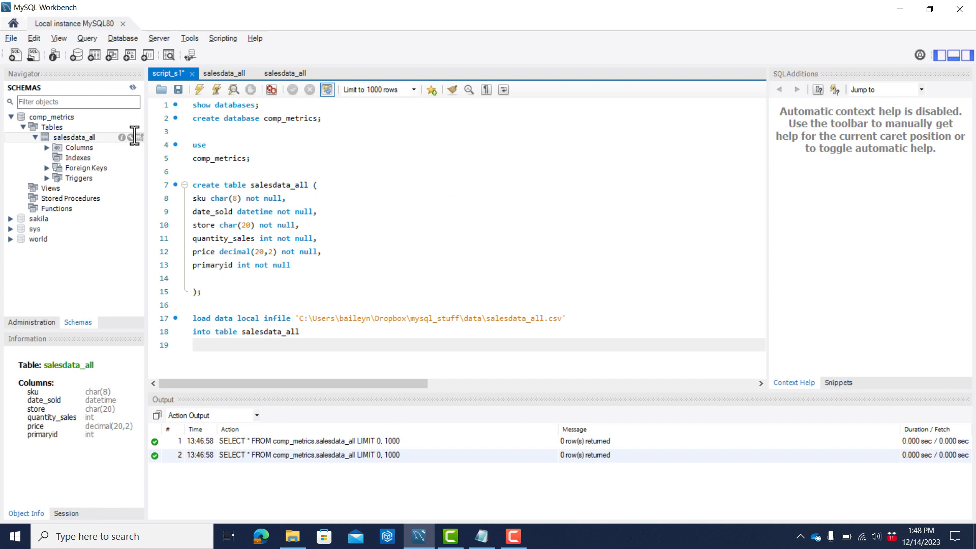
text(field)
text(s terminated b)
text(y 'c)
text(,)
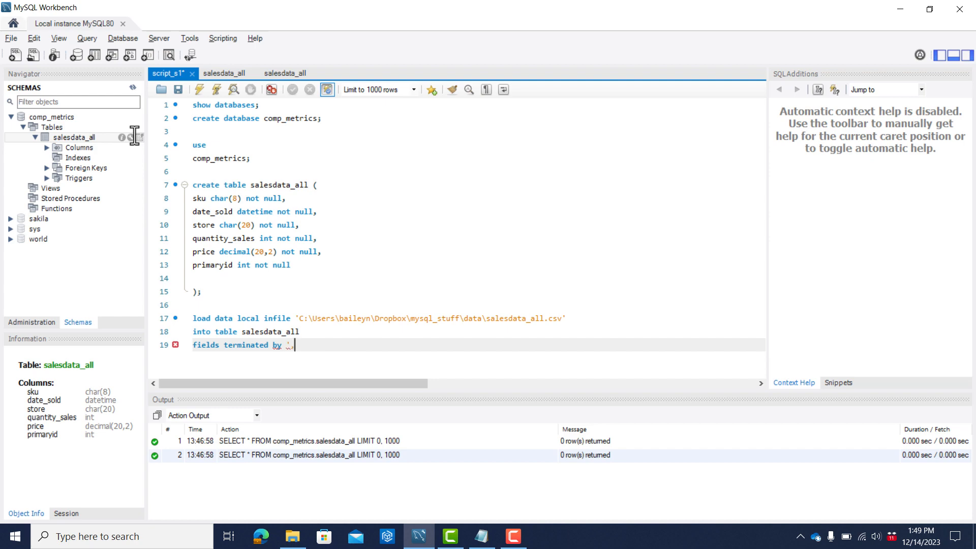
text(')
key(Return)
Check the header row of the CSV in Notepad and end the import statement with "ignore 1 rows;".
key(alt+Tab)
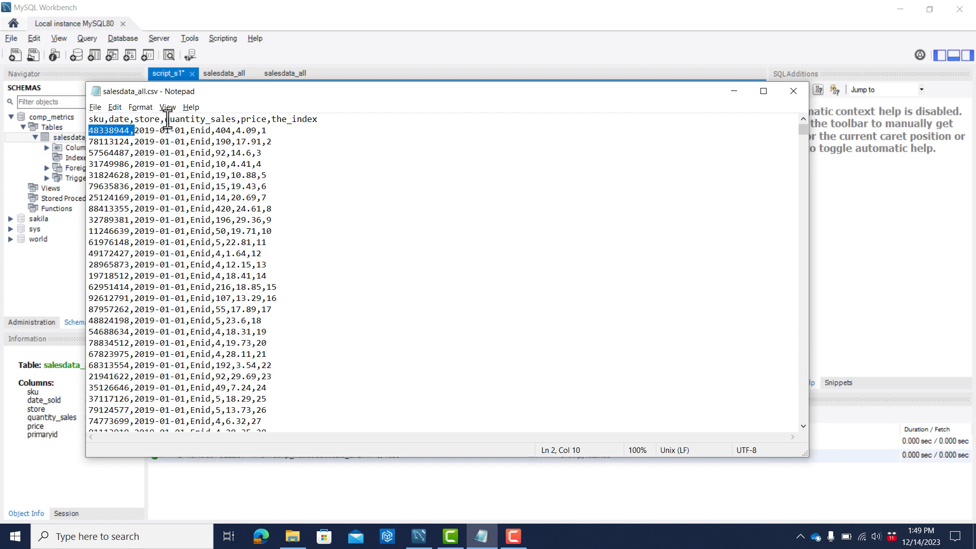
key(alt+Tab)
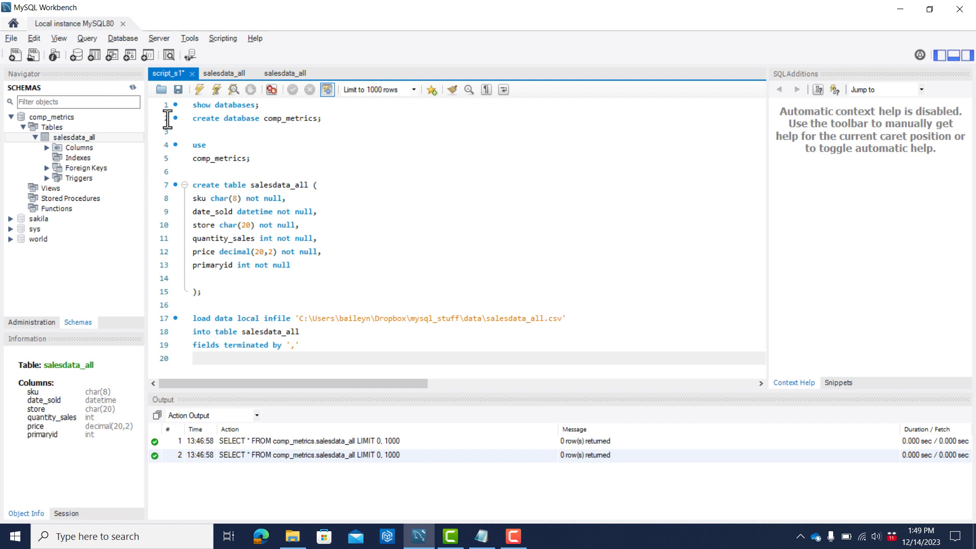
text(ignore 1 rows;)
key(Return)
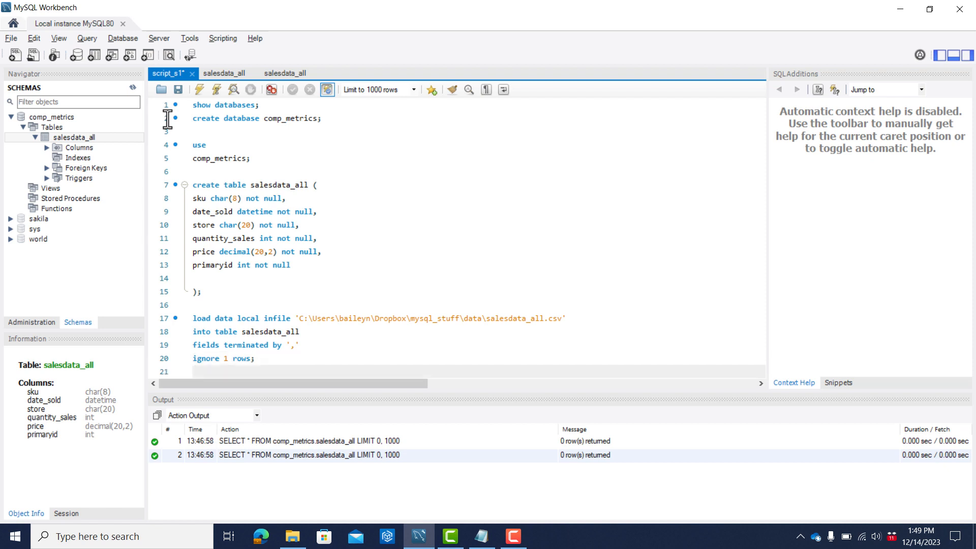
Try to run only the four-line load data statement with its backslash path.
key(shift+Up)
key(shift+Up)
key(shift+Up)
key(shift+Up)
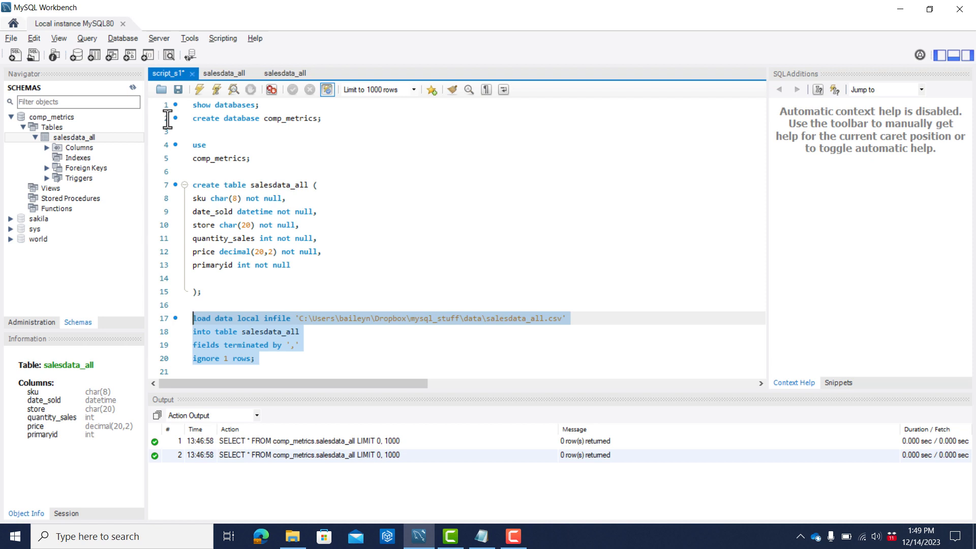
key(ctrl+Return)
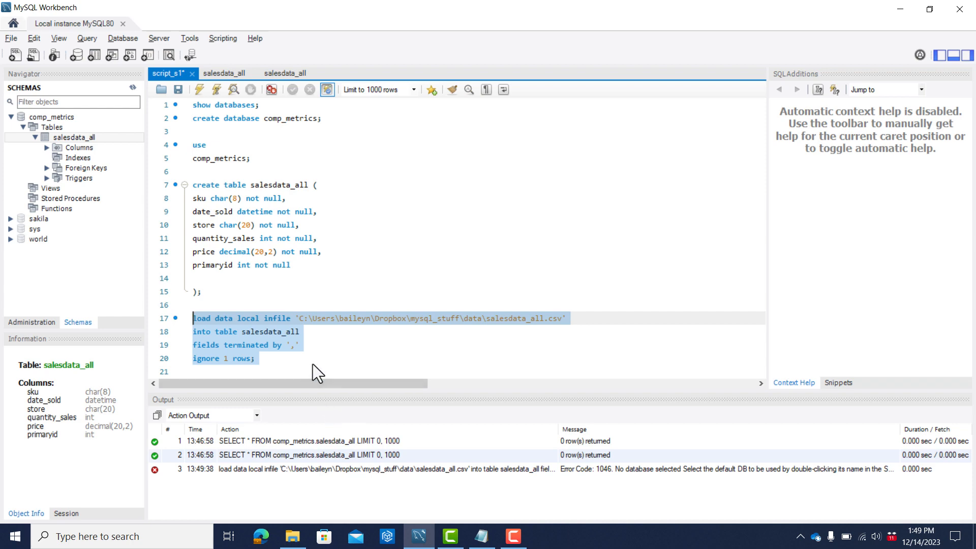
Replace every backslash in the infile path with a forward slash and save the script.
click(291, 315)
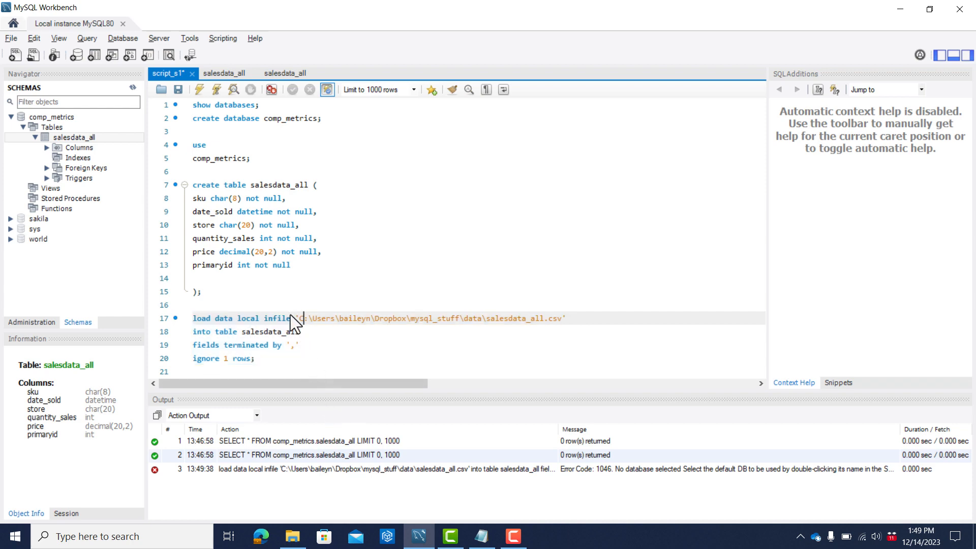
key(BackSpace)
text(/)
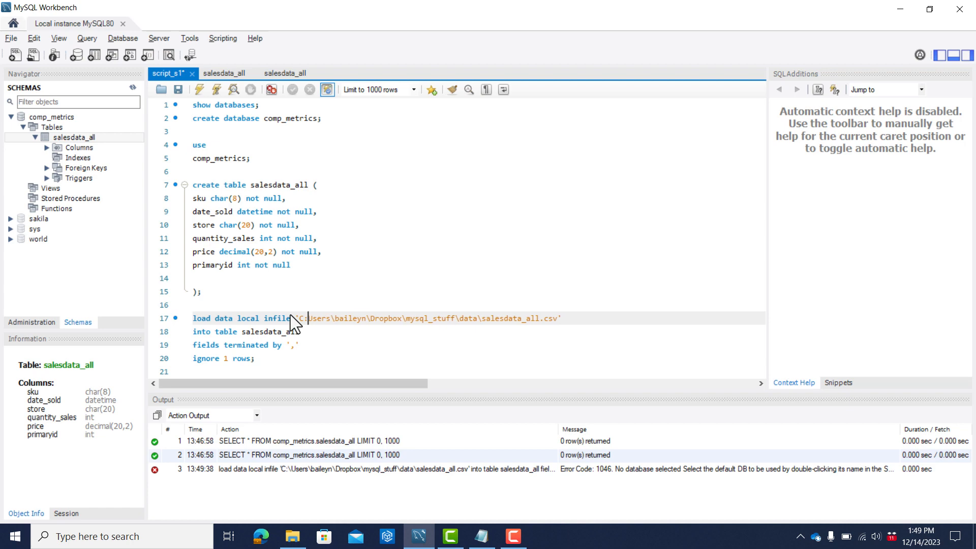
key(BackSpace)
text(/)
key(Right)
key(Right)
key(Right)
key(Right)
key(Right)
key(Right)
key(Right)
key(Right)
key(BackSpace)
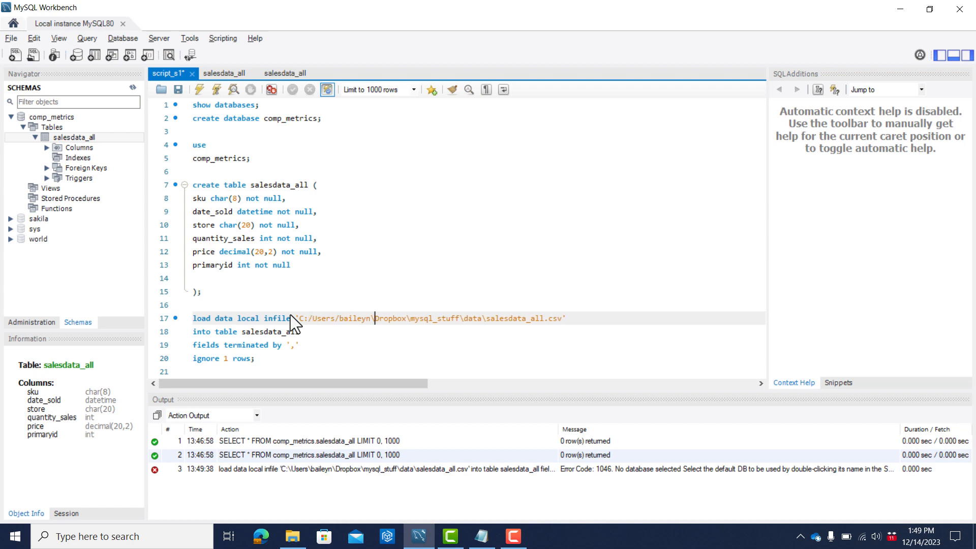
text(/)
key(Right)
key(Right)
key(Right)
key(Right)
key(Right)
key(Right)
key(Right)
key(Right)
key(BackSpace)
text(/)
key(Right)
key(Right)
key(Right)
key(Right)
key(Right)
key(Right)
key(Right)
key(Right)
key(Right)
key(Right)
key(Right)
key(Right)
key(BackSpace)
text(/)
key(Right)
key(Right)
key(Right)
key(Right)
key(Right)
key(BackSpace)
text(/)
key(Home)
key(ctrl+s)
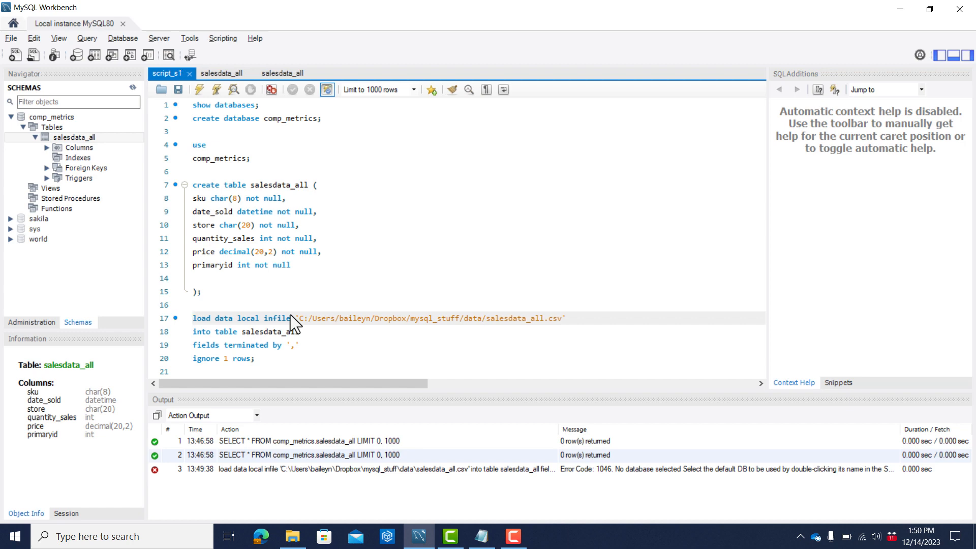
Try to run the load data statement again with the forward-slash path.
key(shift+Down)
key(shift+Down)
key(shift+Down)
key(shift+Down)
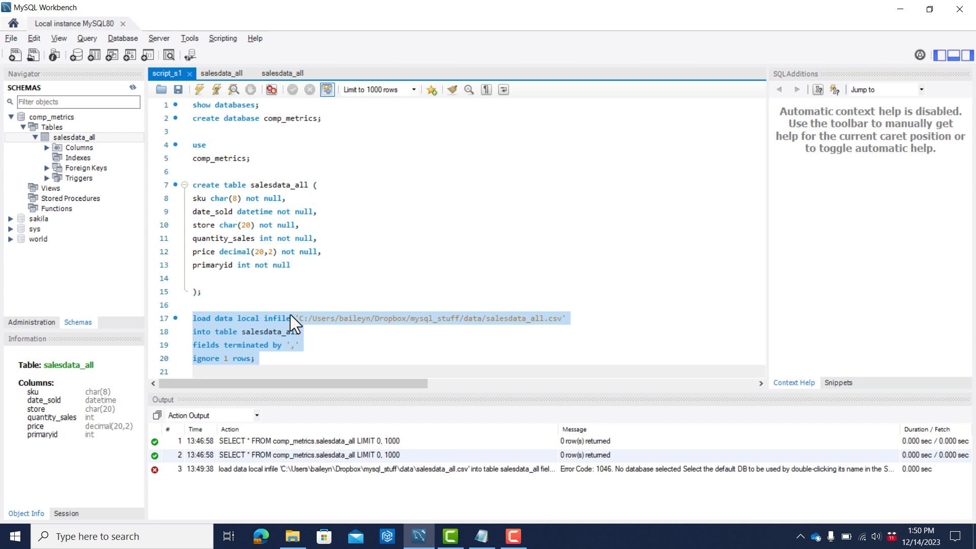
key(ctrl+Return)
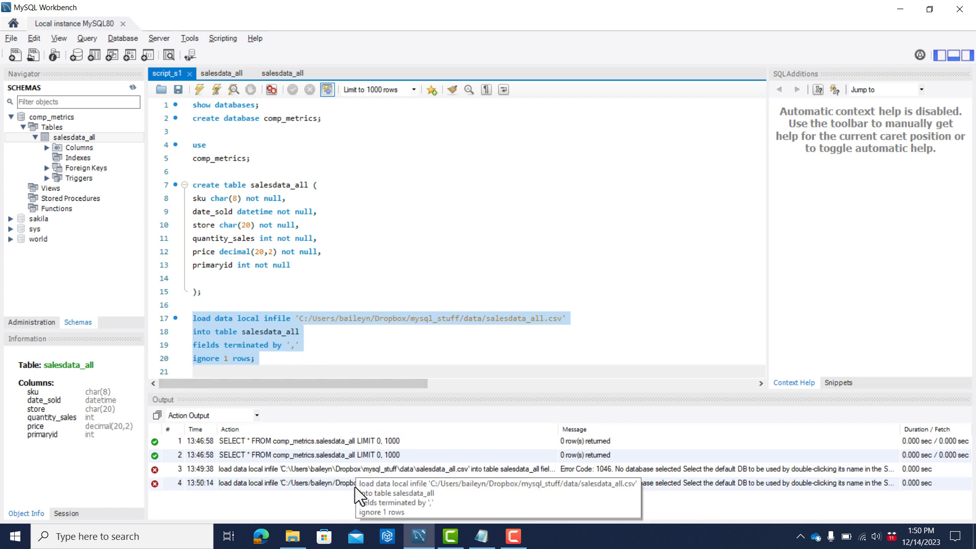
click(729, 26)
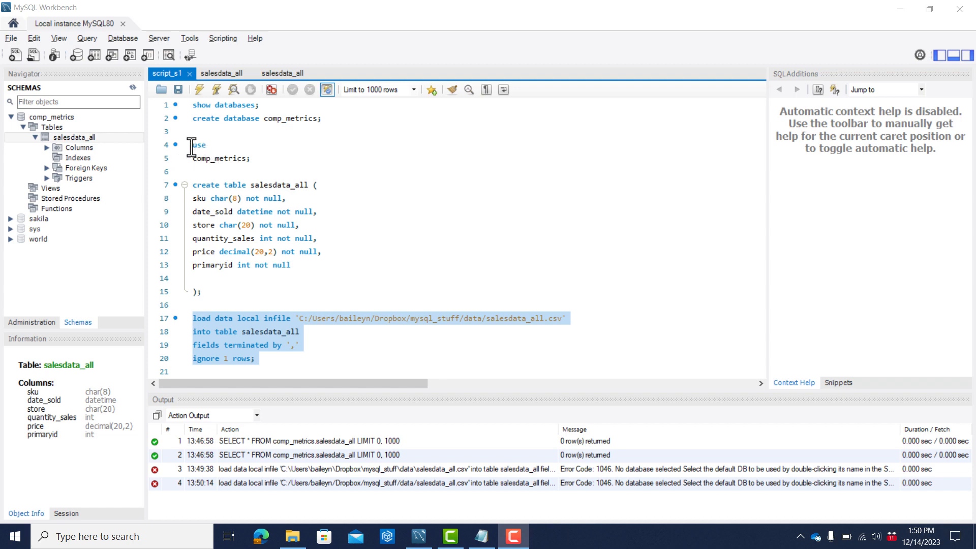
Copy the "use comp_metrics;" statement above the load data statement, put it on one line, and separate the two with a blank line.
drag(193, 145, 260, 157)
key(ctrl+c)
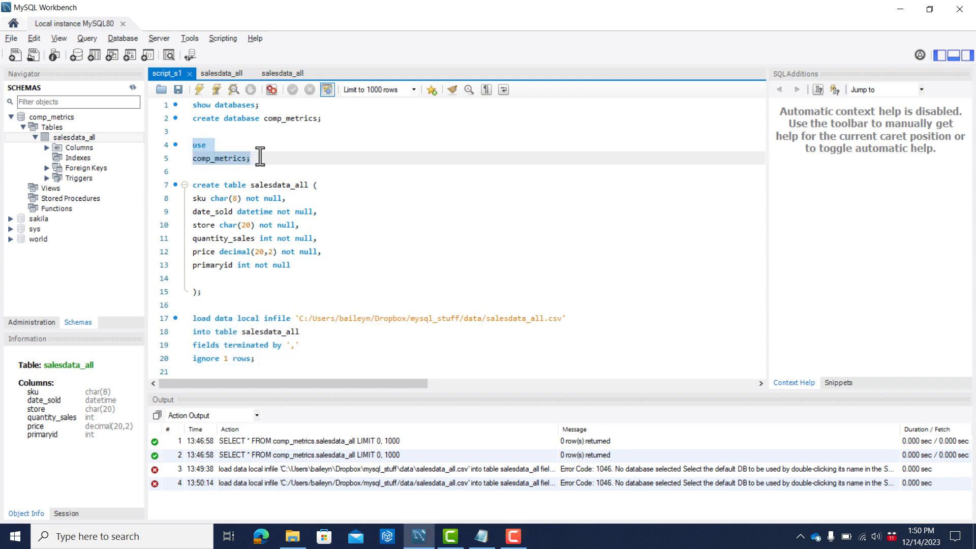
click(204, 305)
key(Return)
key(ctrl+v)
key(Left)
key(Left)
key(Left)
key(Left)
key(Left)
key(Left)
key(Left)
key(Left)
key(Left)
key(Left)
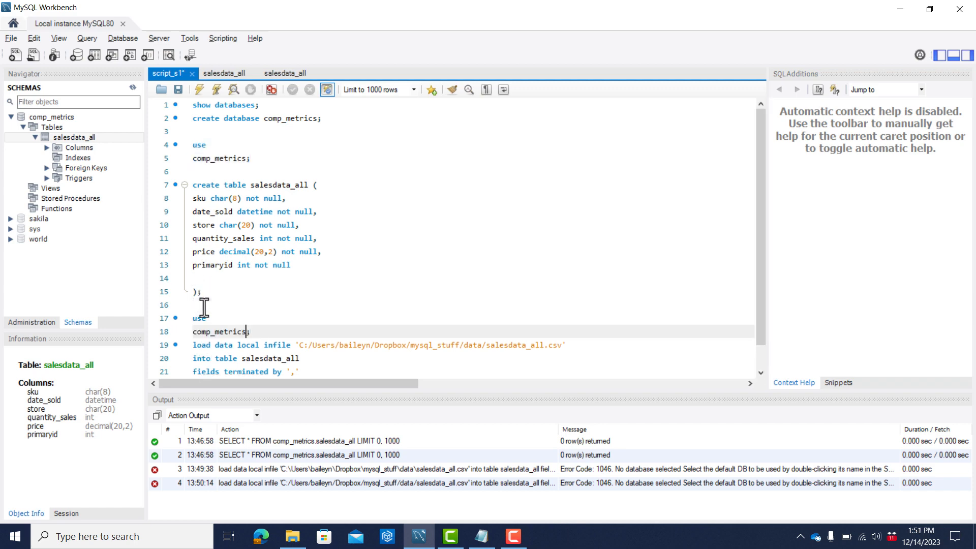
key(Left)
key(Left)
key(Left)
key(BackSpace)
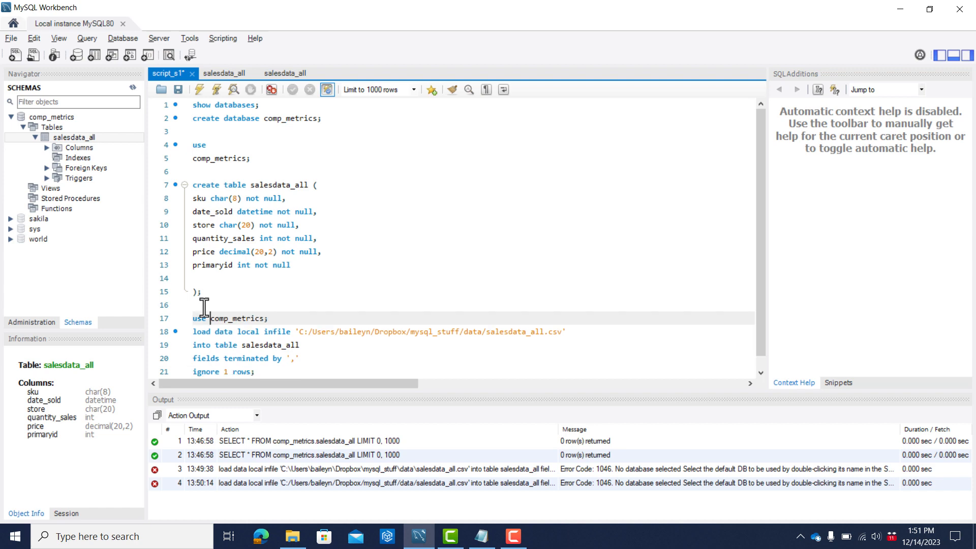
key(End)
key(Return)
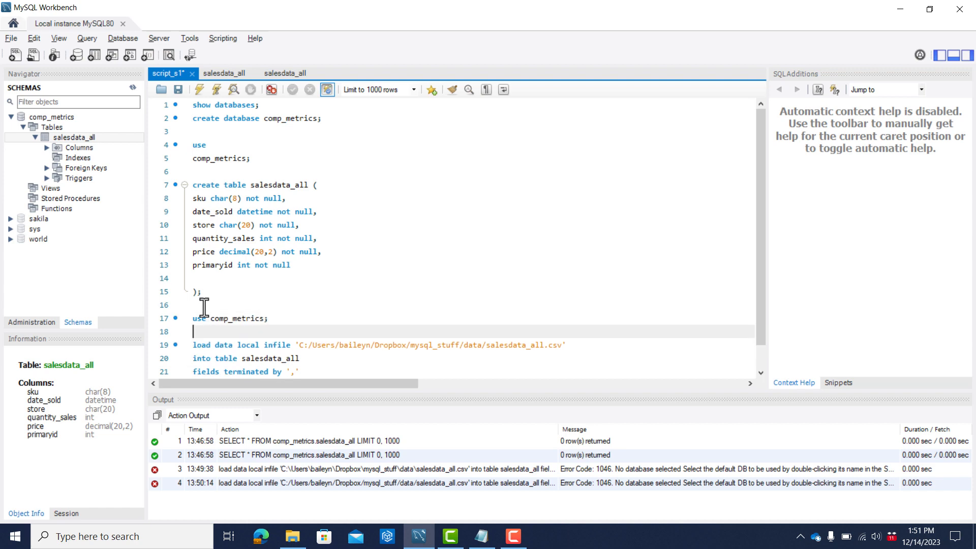
Run the copied "use comp_metrics;" statement together with the load data statement to import the CSV into salesdata_all.
key(Up)
key(shift+Down)
key(shift+Down)
key(shift+Down)
key(shift+Down)
key(shift+Down)
key(shift+Down)
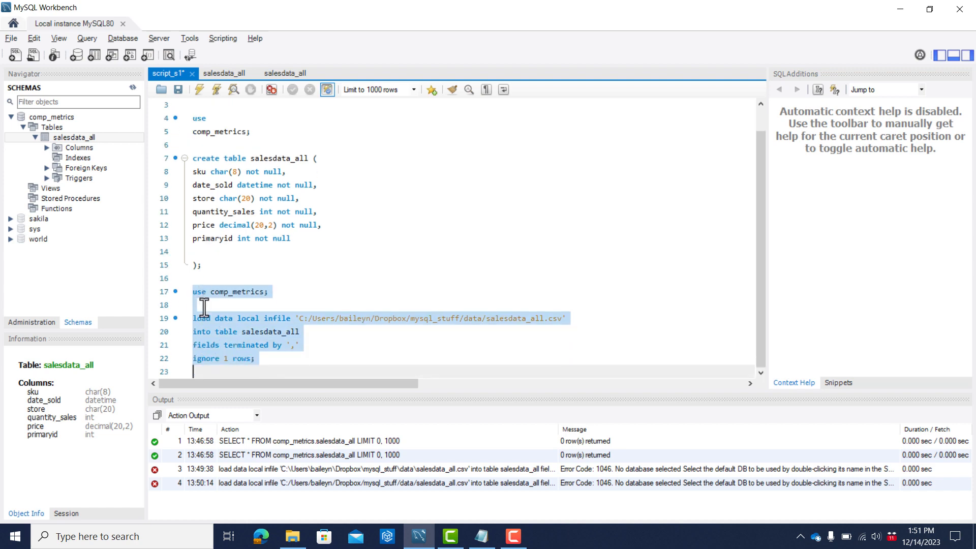
key(ctrl+shift+Return)
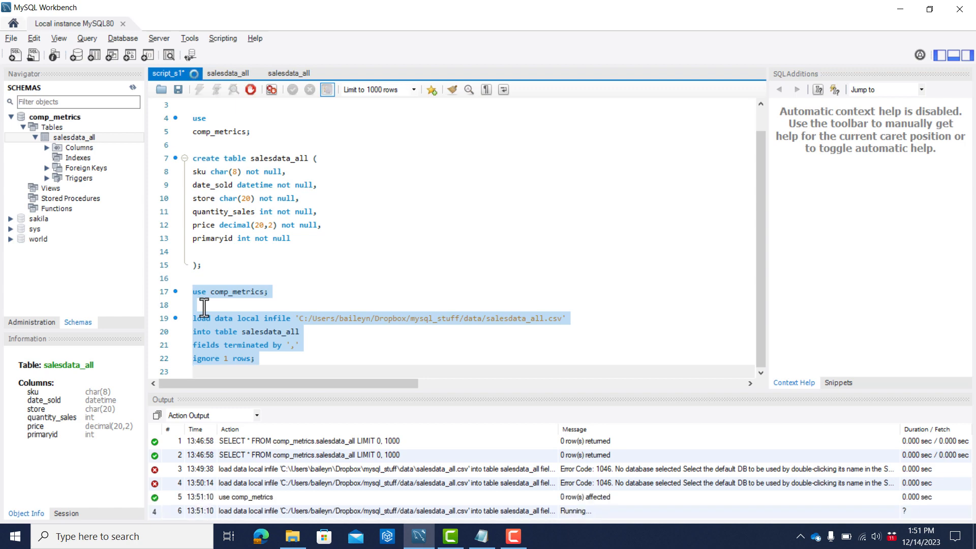
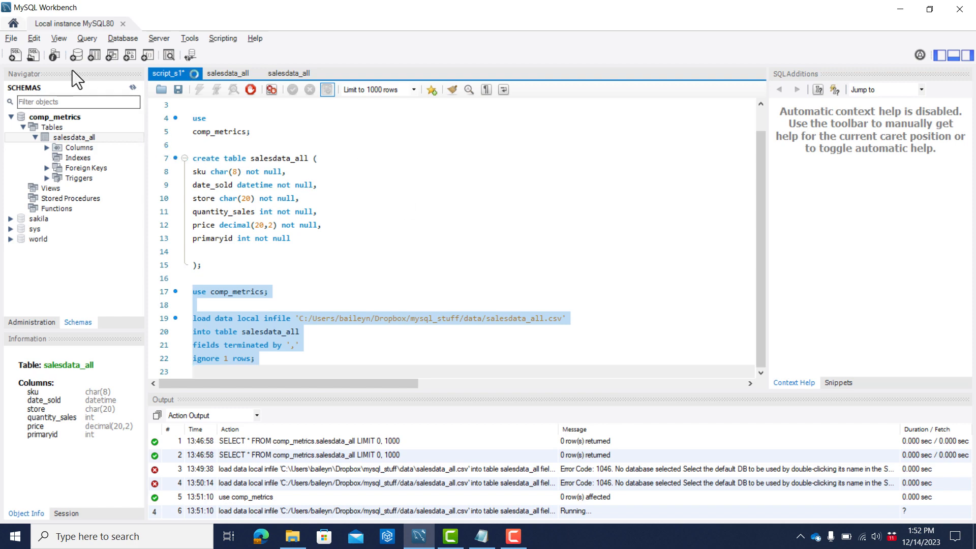
Examine the MySQL Session timeout intervals in the SQL Editor preferences and leave them without saving changes.
click(32, 37)
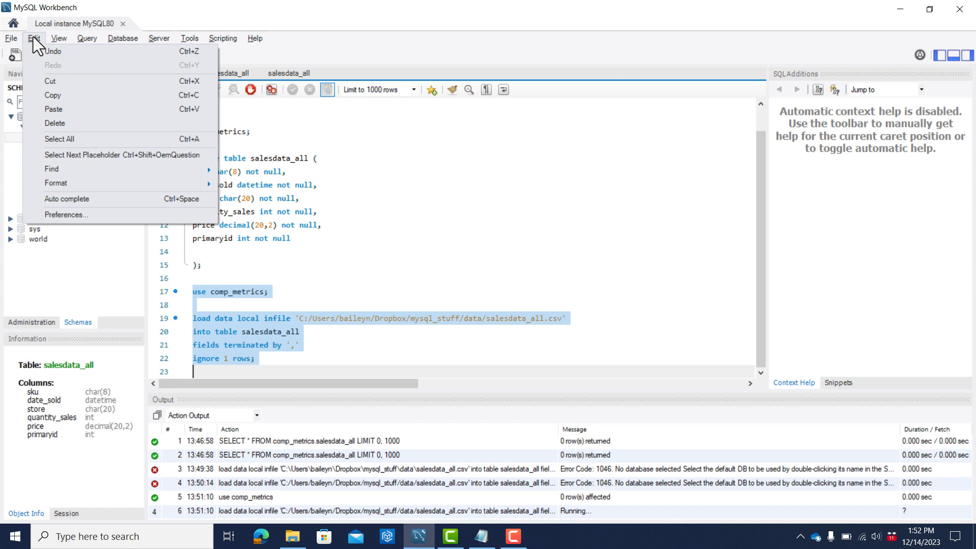
click(73, 216)
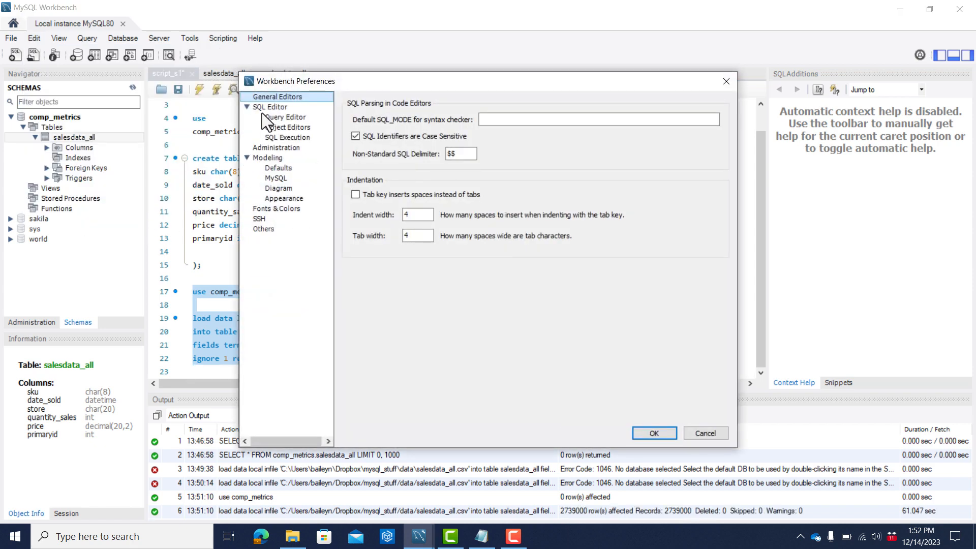
click(261, 108)
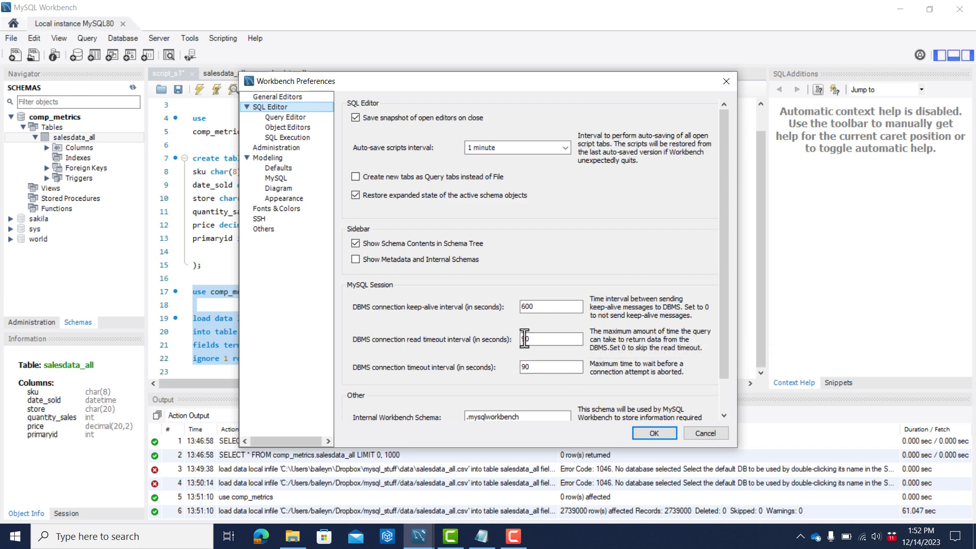
click(699, 431)
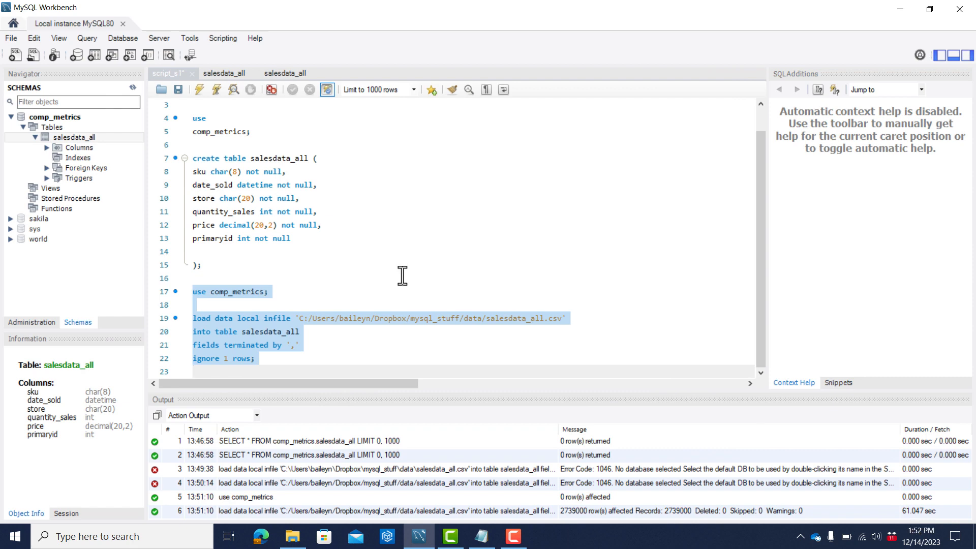
click(39, 40)
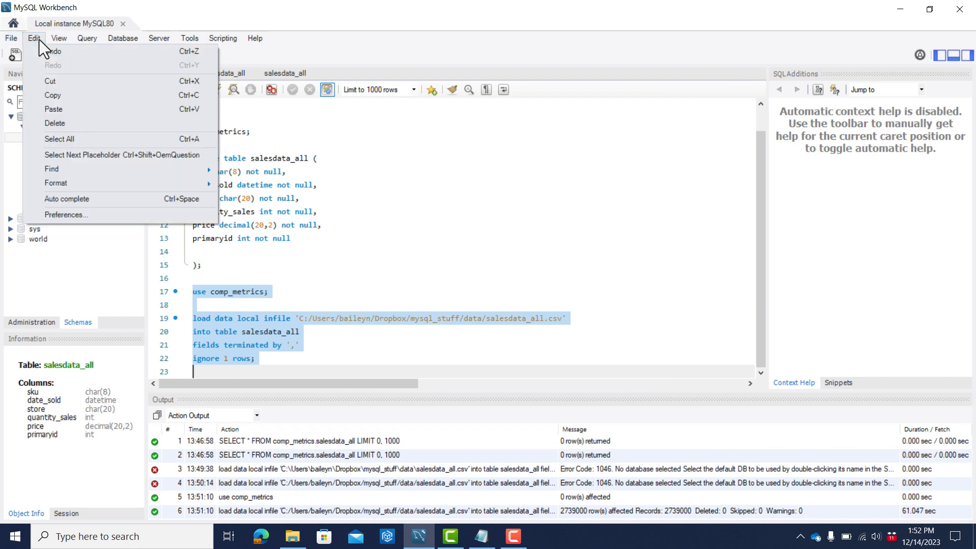
click(99, 213)
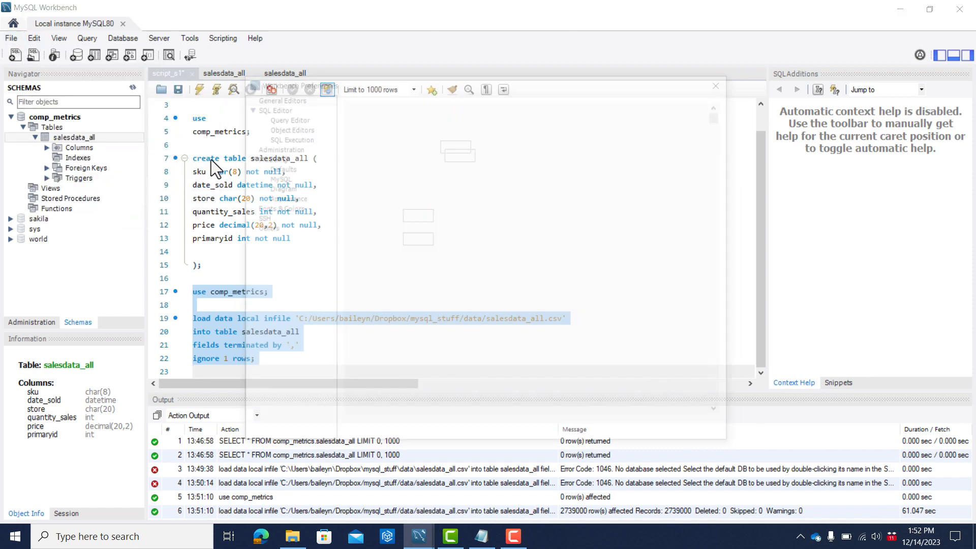
click(280, 107)
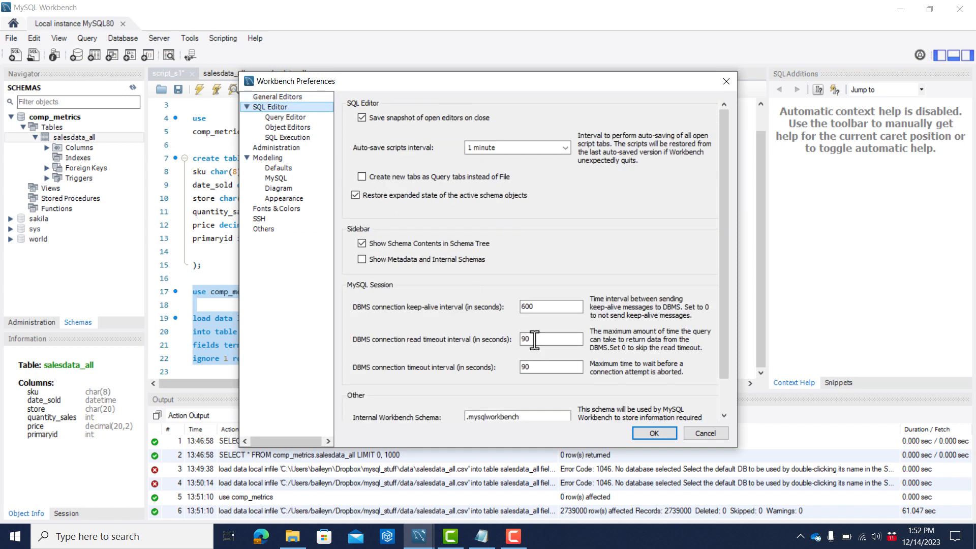
click(704, 433)
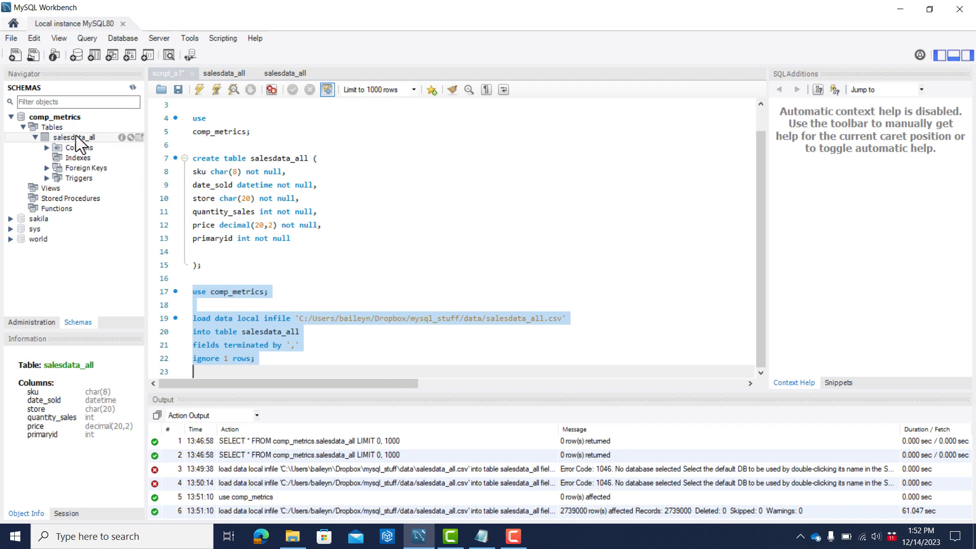
Display the rows of the salesdata_all table and compare them with salesdata_all.csv in Notepad, returning to MySQL Workbench.
double_click(140, 138)
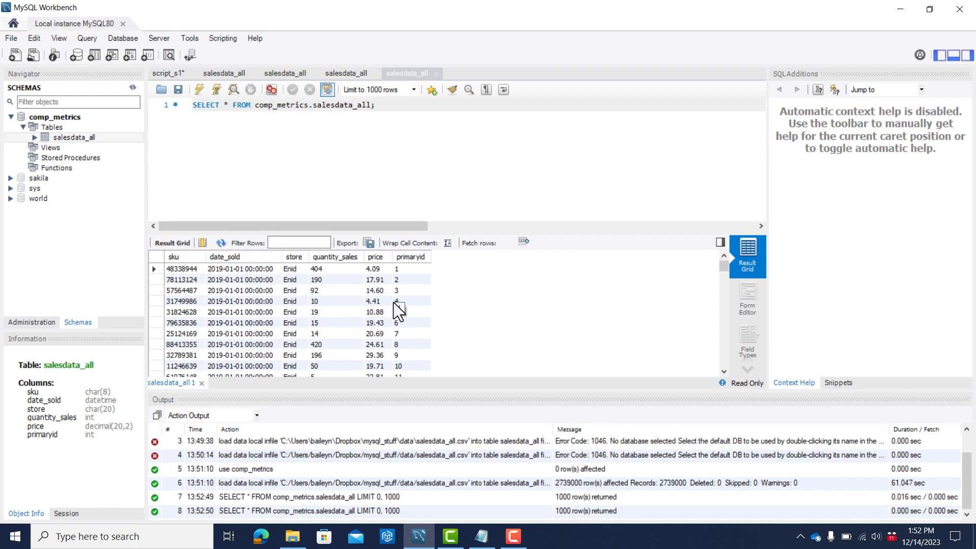
key(alt+Tab)
key(Tab)
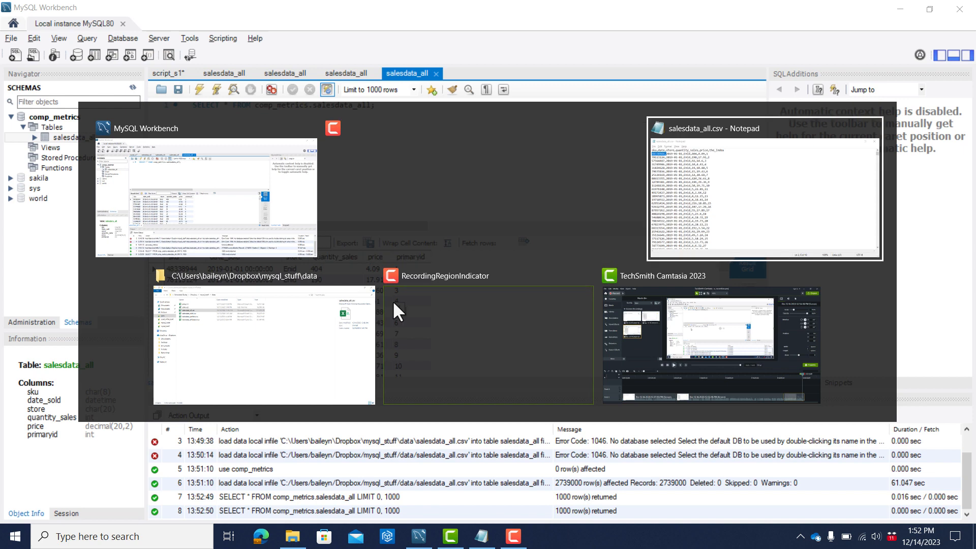
key(shift+Left)
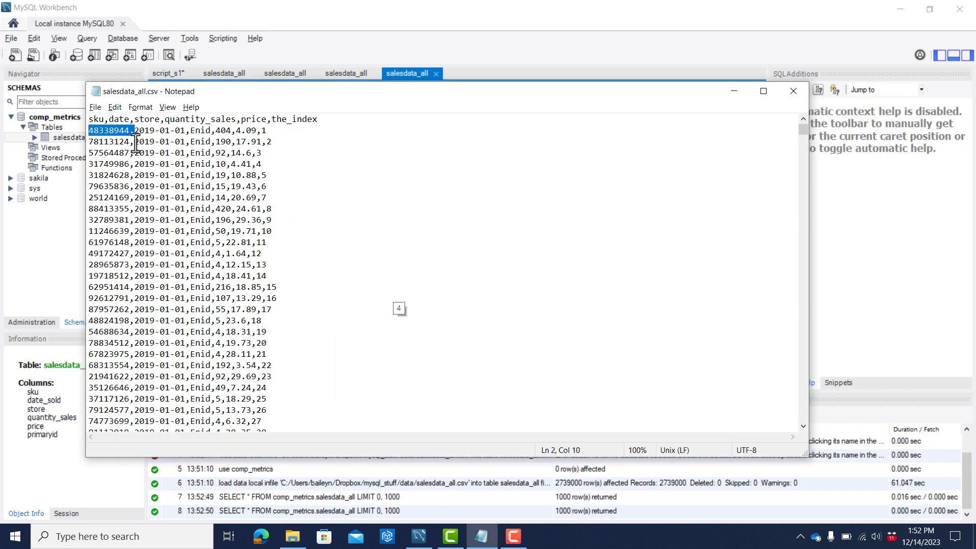
key(shift+Right)
key(alt+Tab)
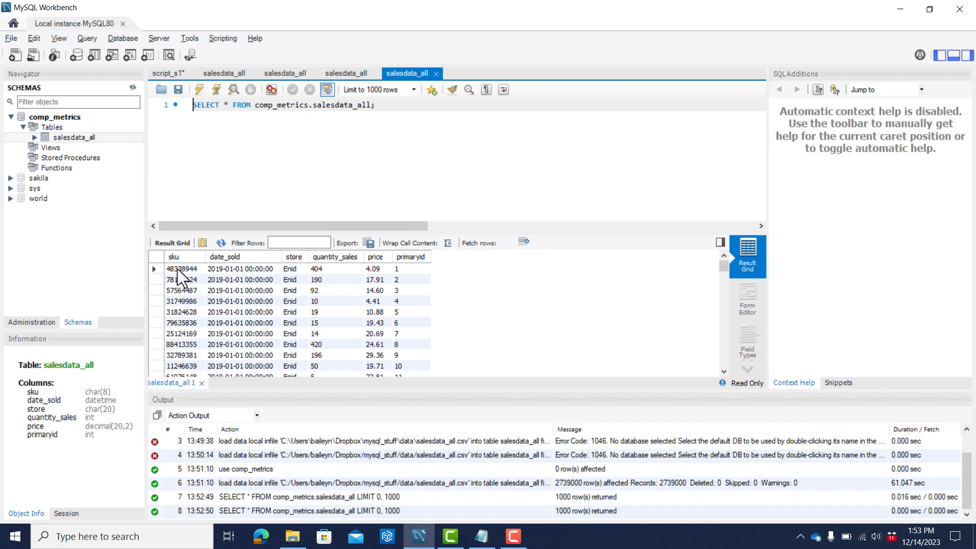
Begin a new query in script_s1 below the load data statement with "select distinct store count(*)".
click(166, 75)
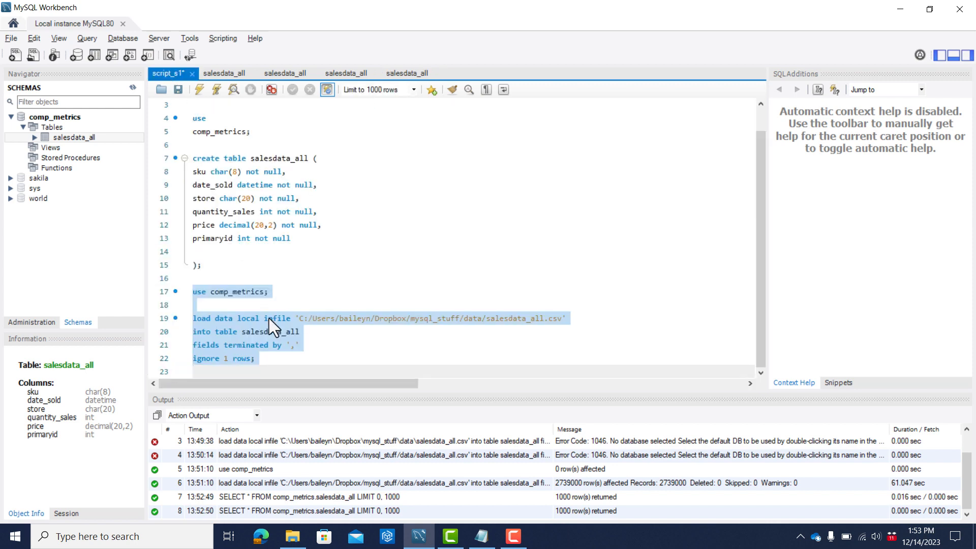
click(270, 367)
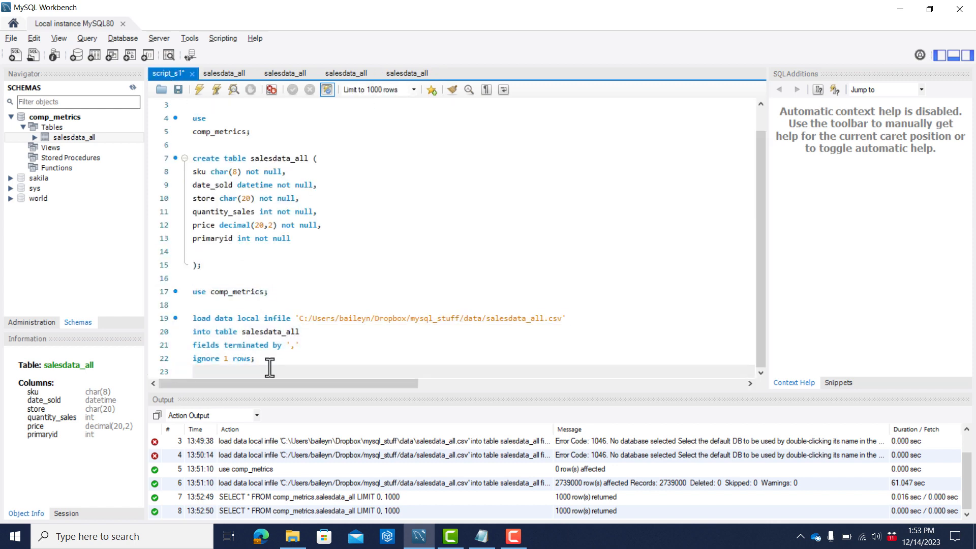
key(Return)
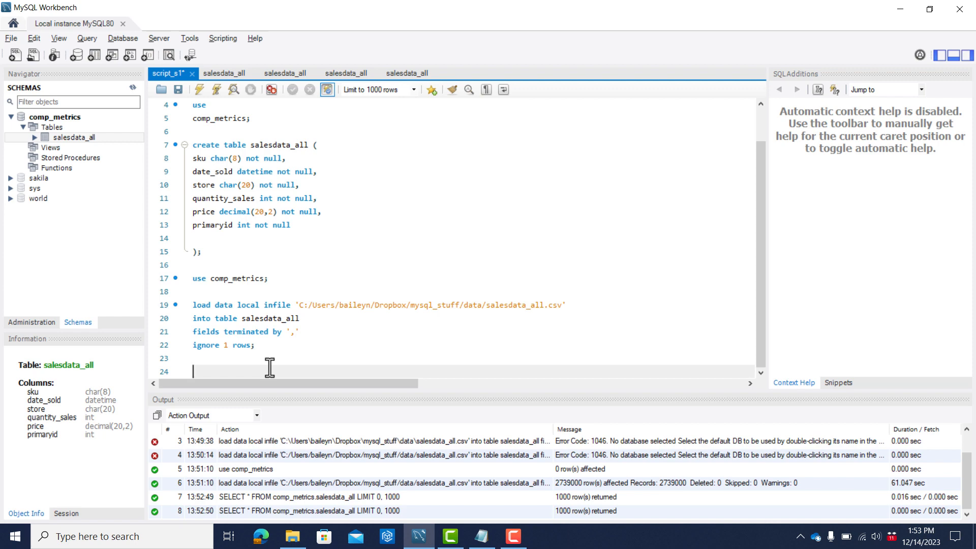
text(select din)
key(BackSpace)
text(stinct store)
text(count(*))
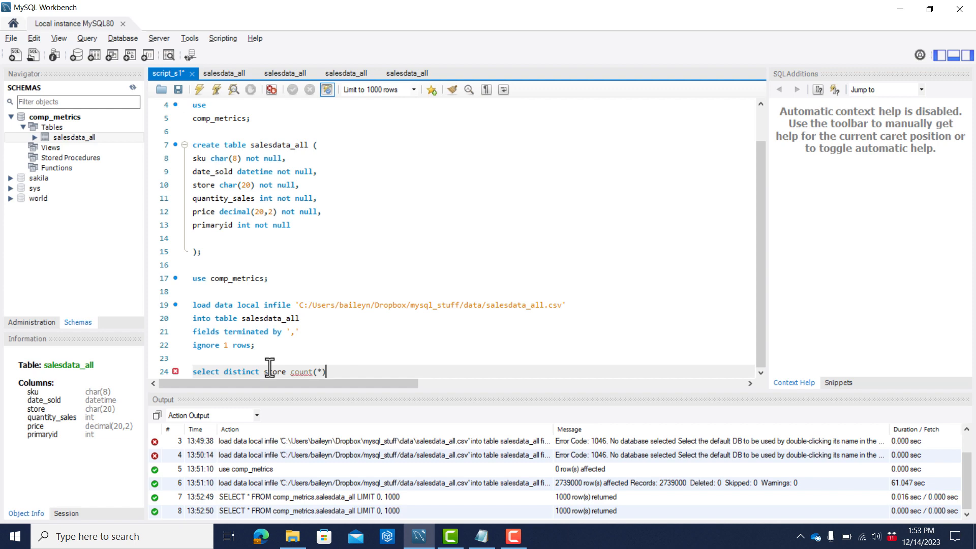
text( from salesdata_all group )
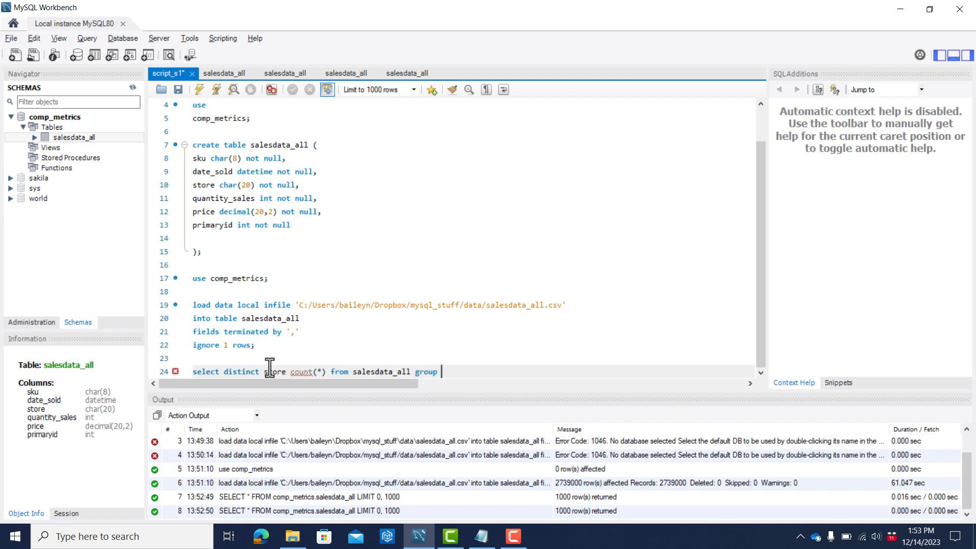
text(by store)
Complete the query with "from salesdata_all group by store" and try to run it.
click(216, 90)
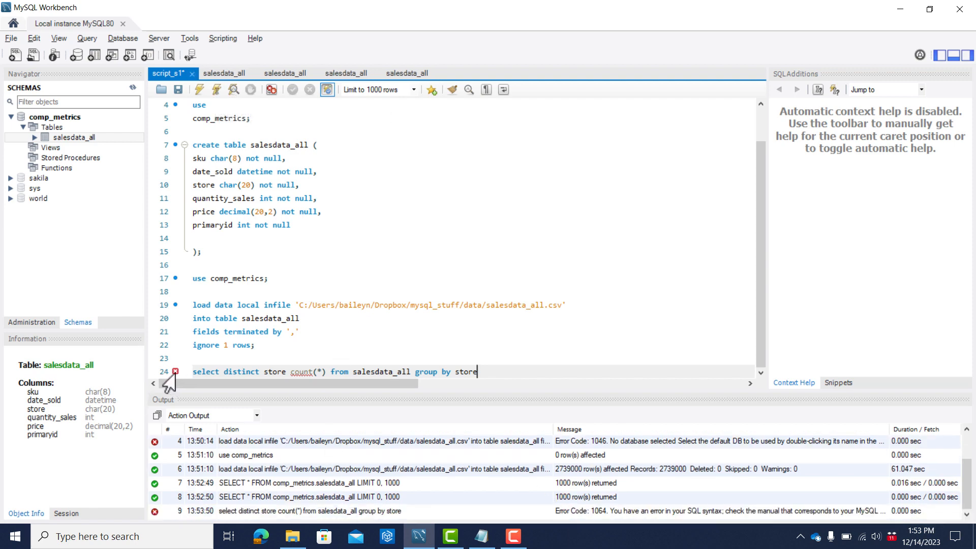
End the store count query with a semicolon and save the script.
click(489, 373)
text(;)
key(ctrl+s)
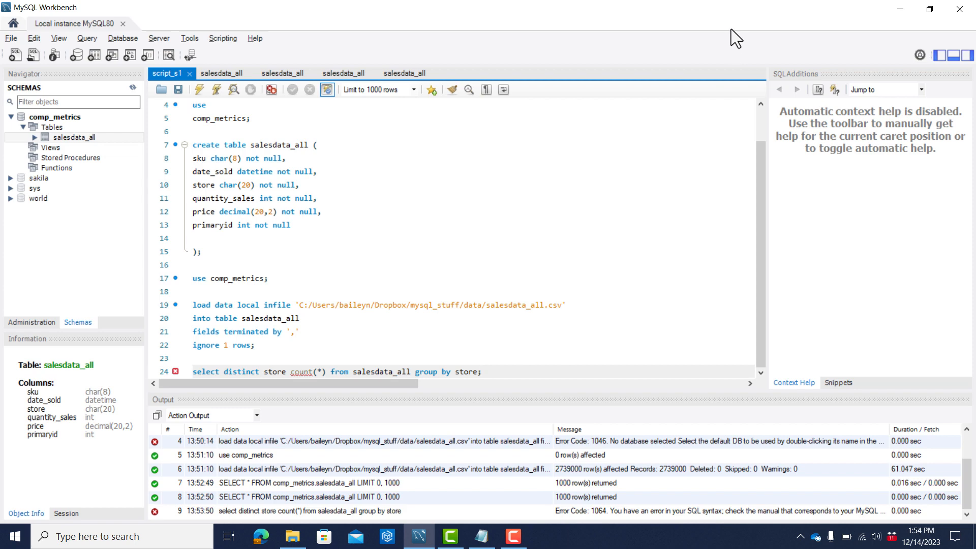
key(F9)
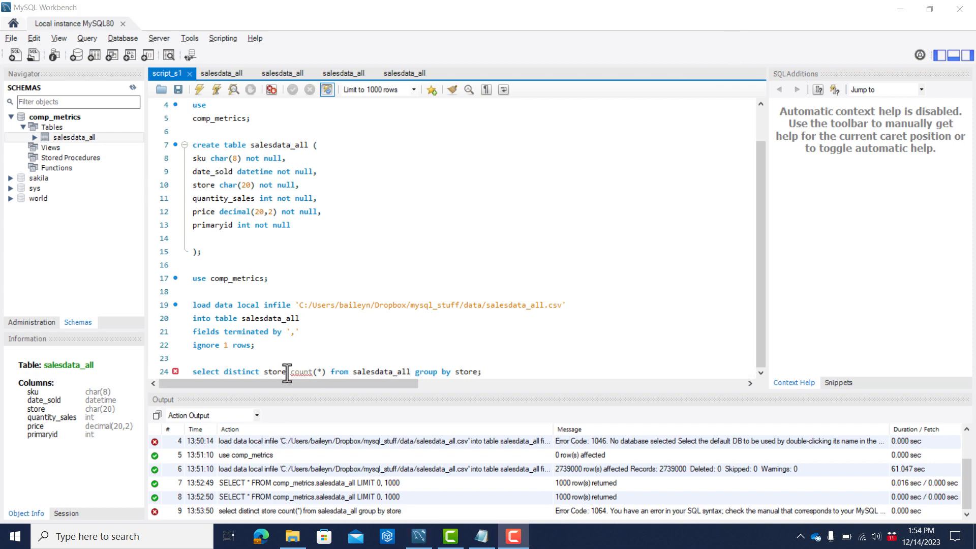
Insert a comma after "store" in the select statement, save the script, and run the query to count rows per store.
click(286, 373)
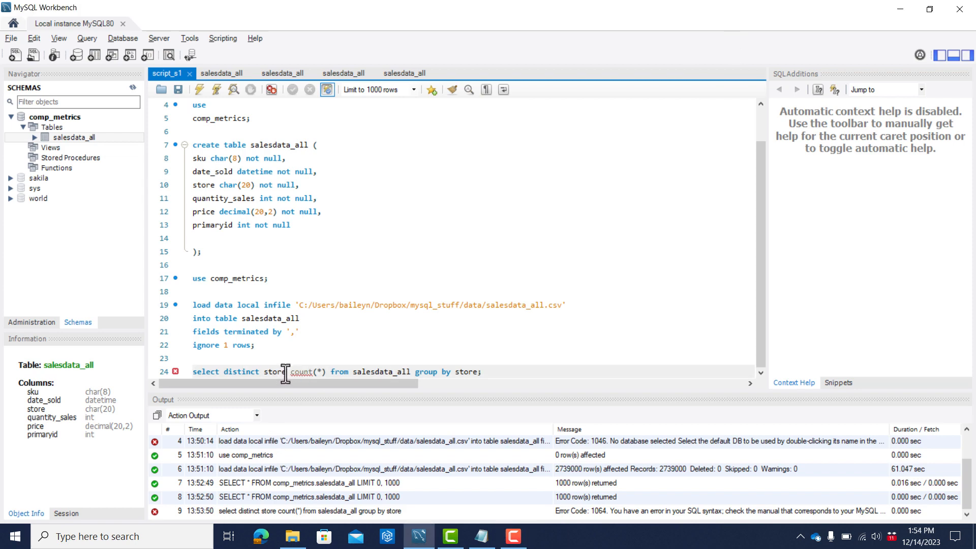
text(,)
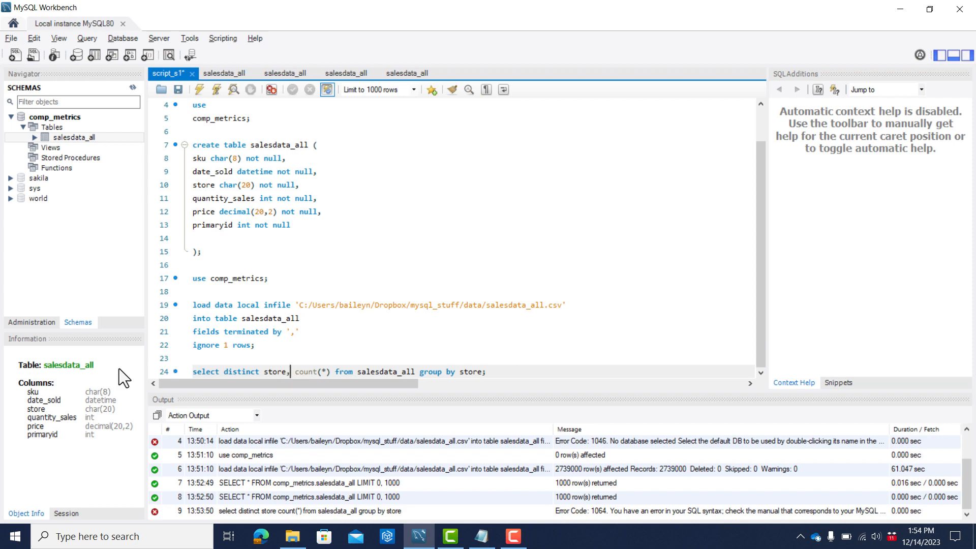
key(ctrl+s)
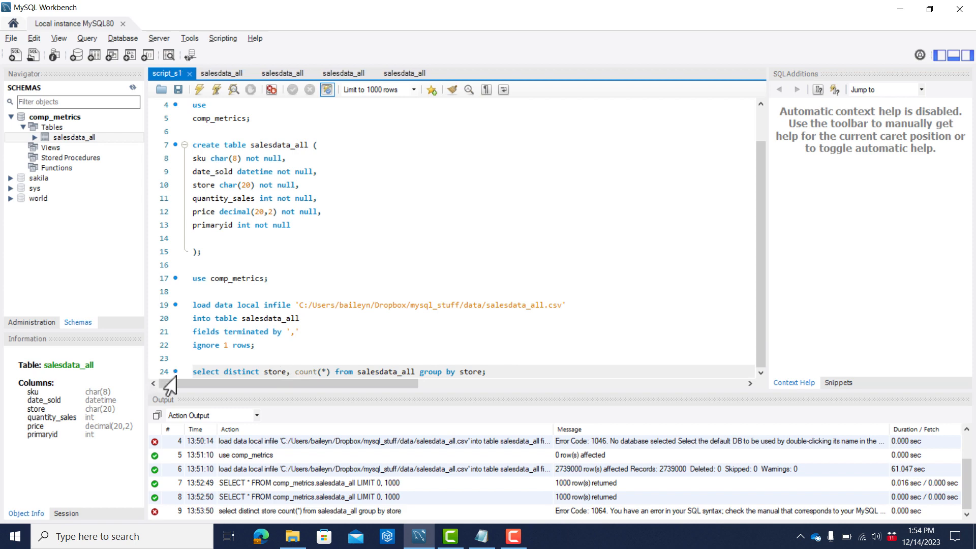
key(ctrl+Return)
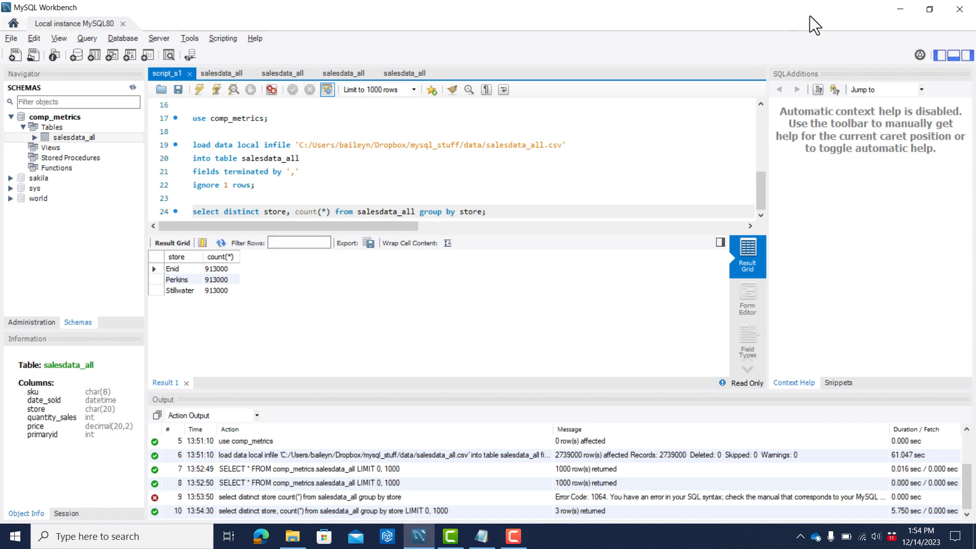
key(F10)
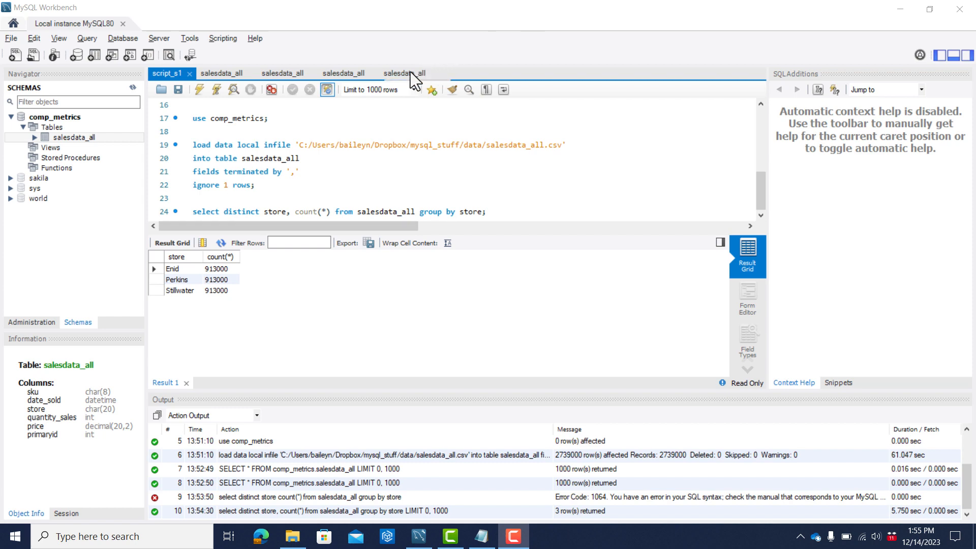
Close two of the four salesdata_all query tabs and return to script_s1.
click(410, 72)
key(ctrl+w)
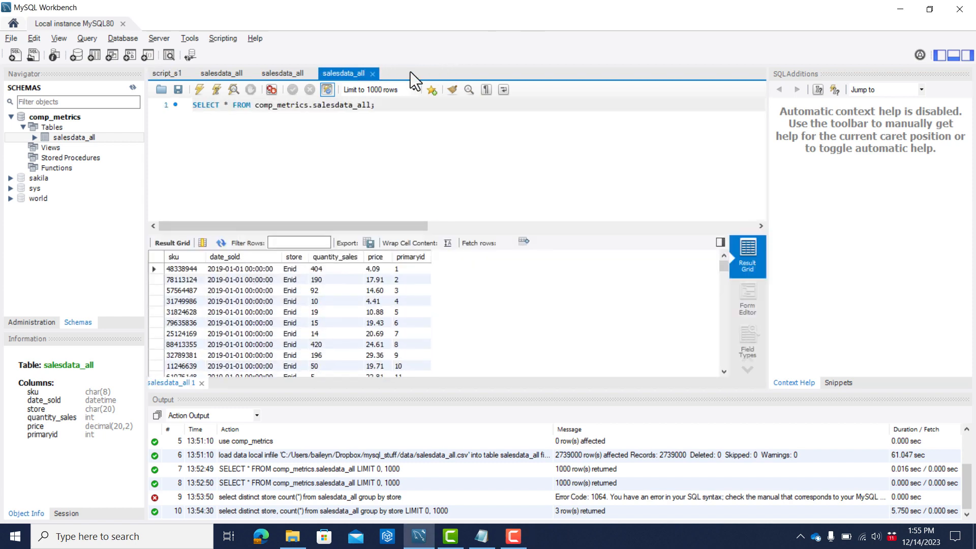
click(297, 73)
click(311, 75)
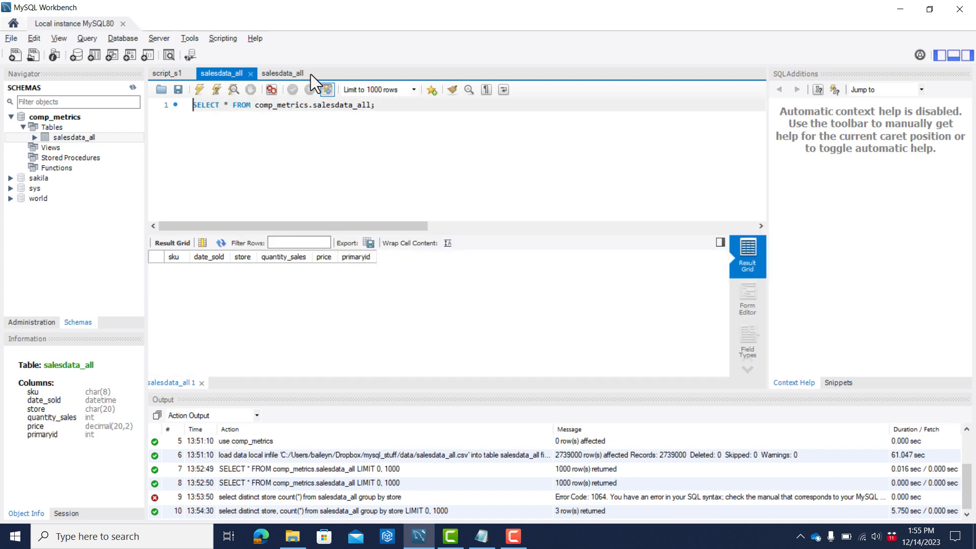
click(249, 72)
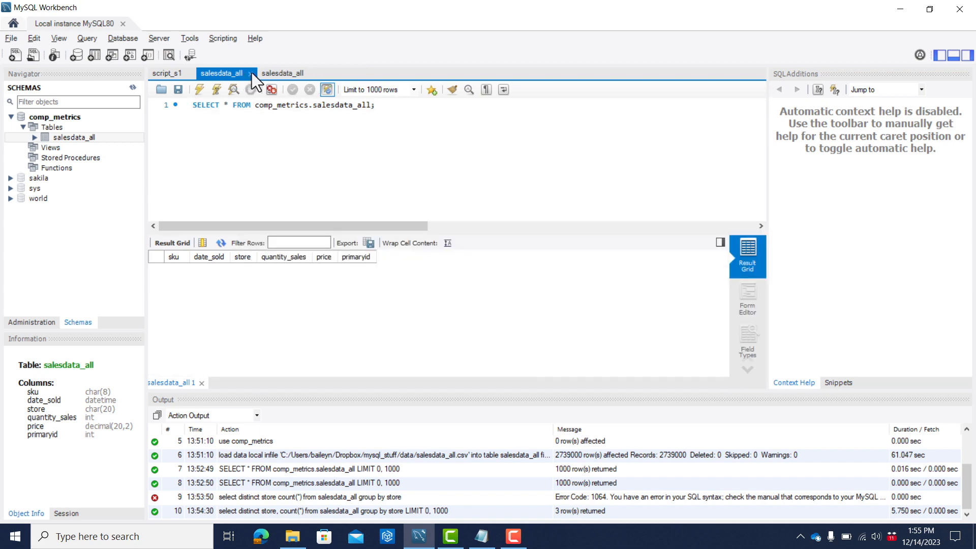
click(284, 71)
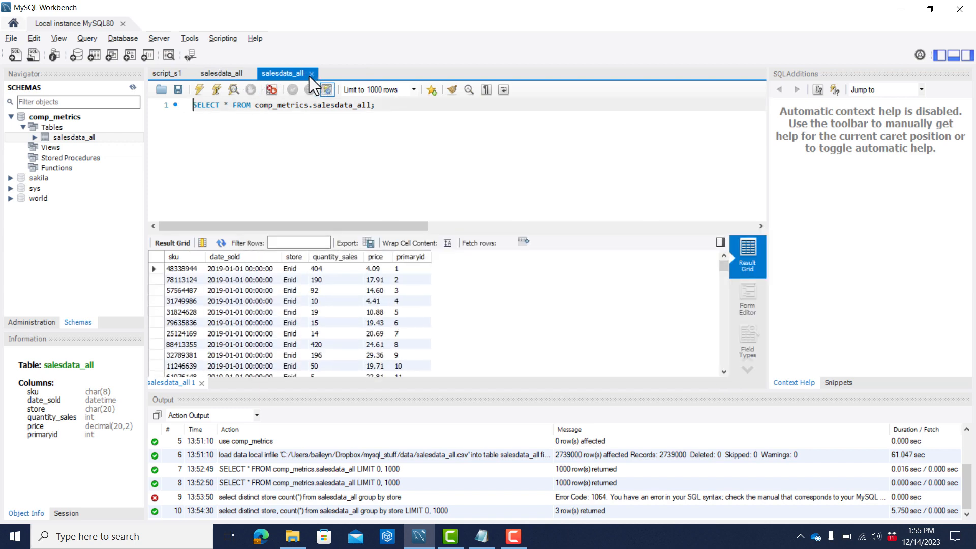
click(172, 72)
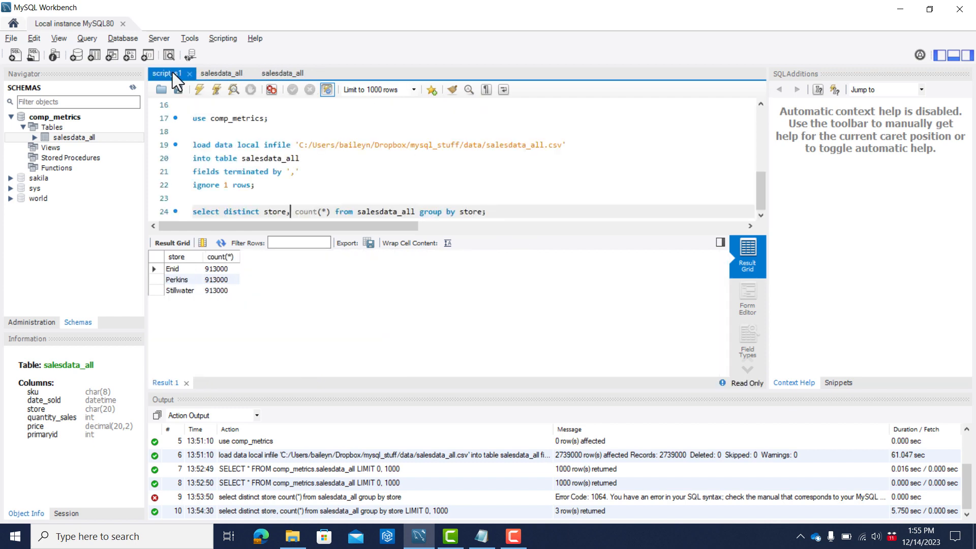
View the MySQL connections on the home screen, then return to Local instance MySQL80 and review the script from beginning to end.
click(13, 24)
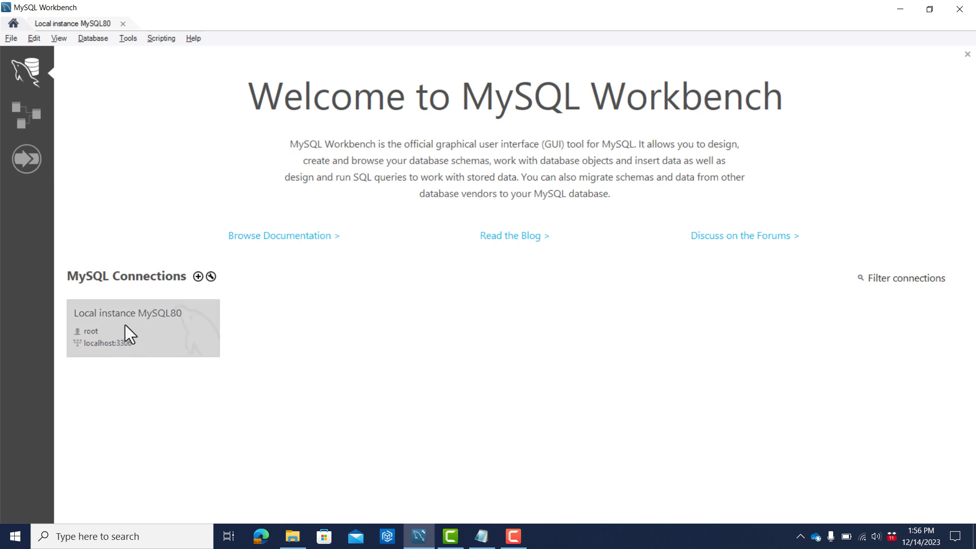
click(58, 24)
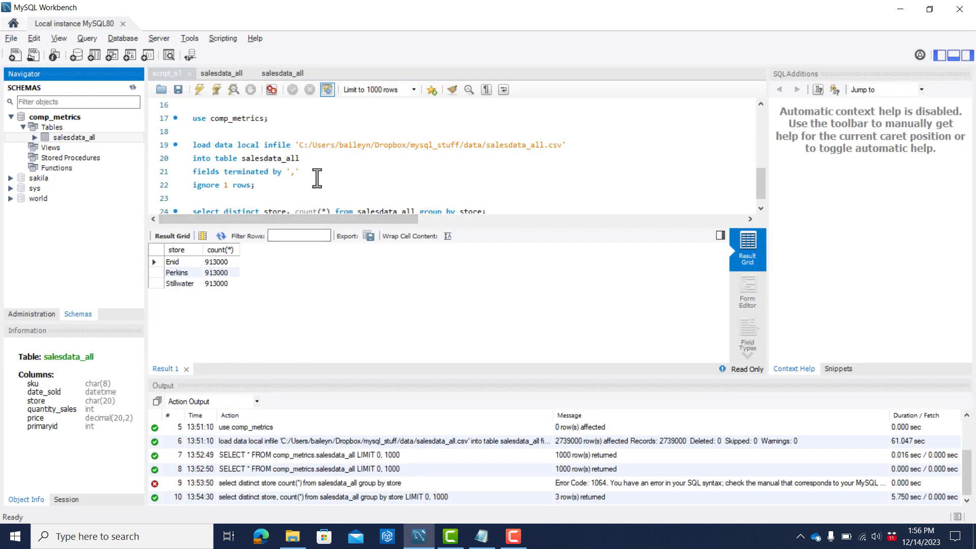
scroll(317, 178, down, 1)
scroll(317, 178, up, 5)
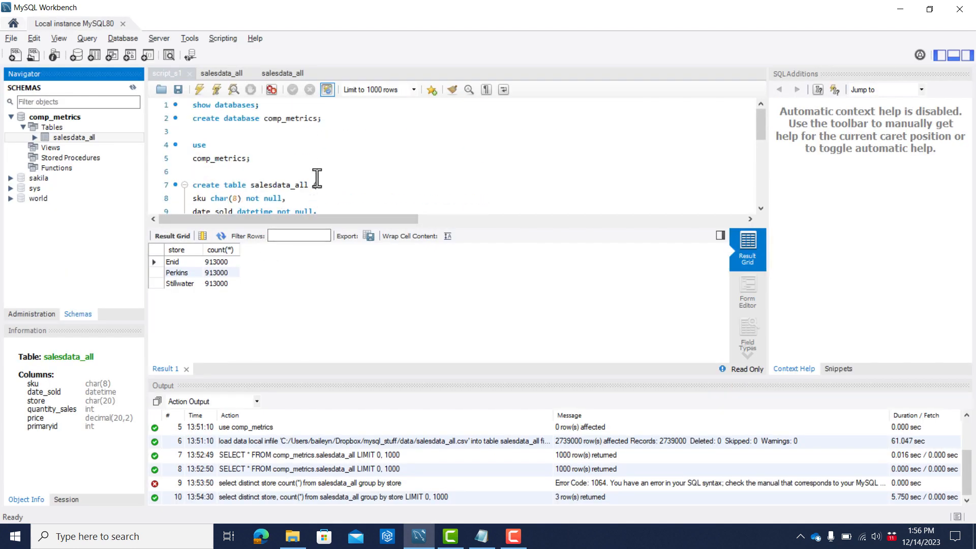
scroll(317, 178, down, 5)
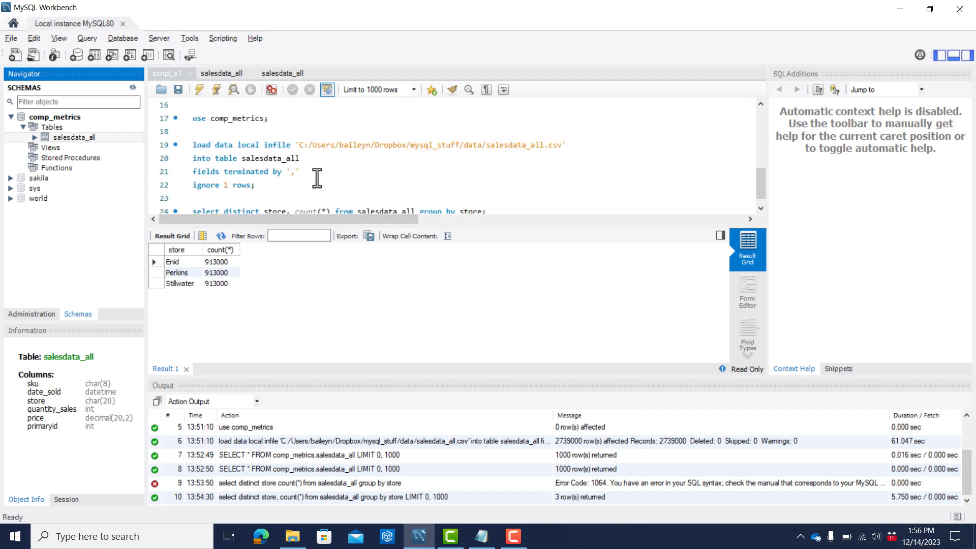
Close the store count result grid to enlarge script_s1 and place the cursor on the blank line in the create table statement.
scroll(317, 178, down, 1)
scroll(317, 178, up, 5)
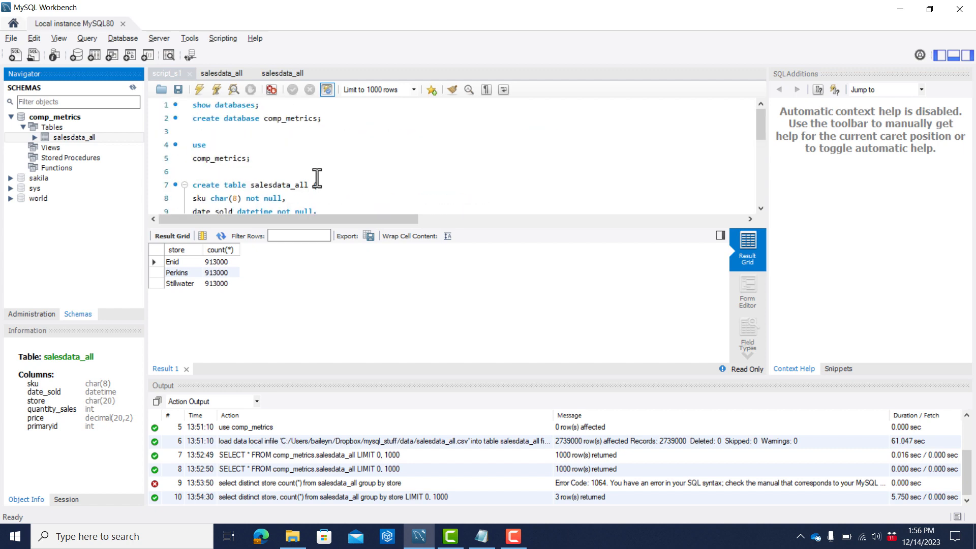
click(185, 368)
click(186, 369)
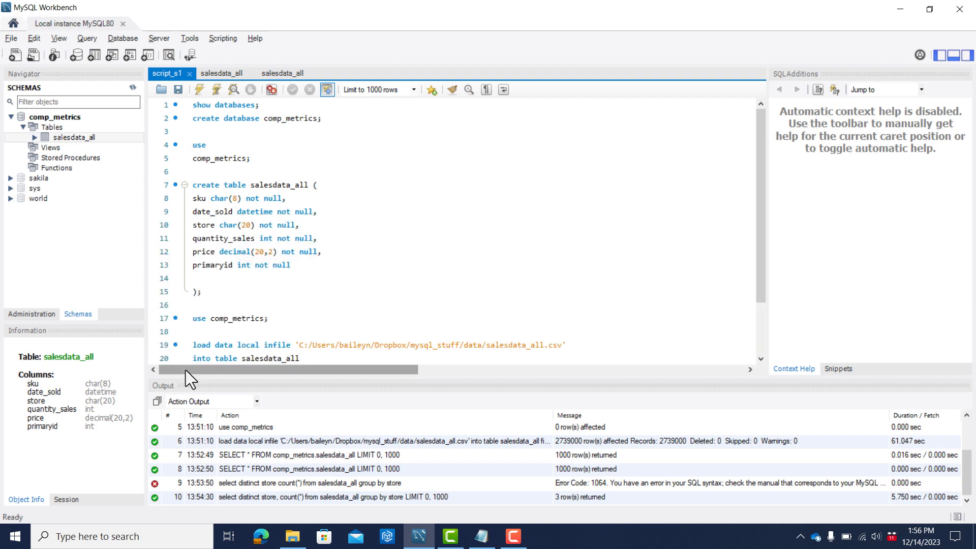
click(257, 284)
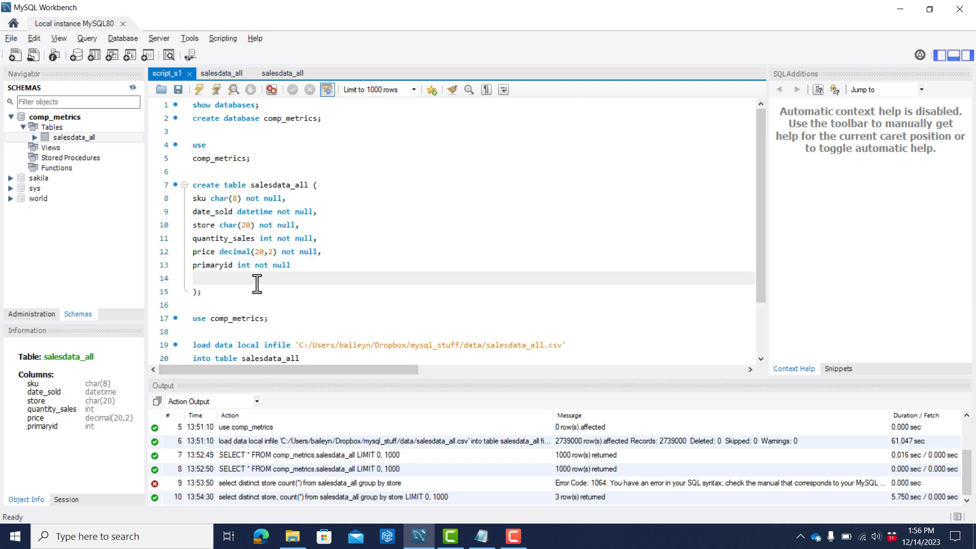
Open the recent script script_all.sql and go to the end of its code.
click(14, 38)
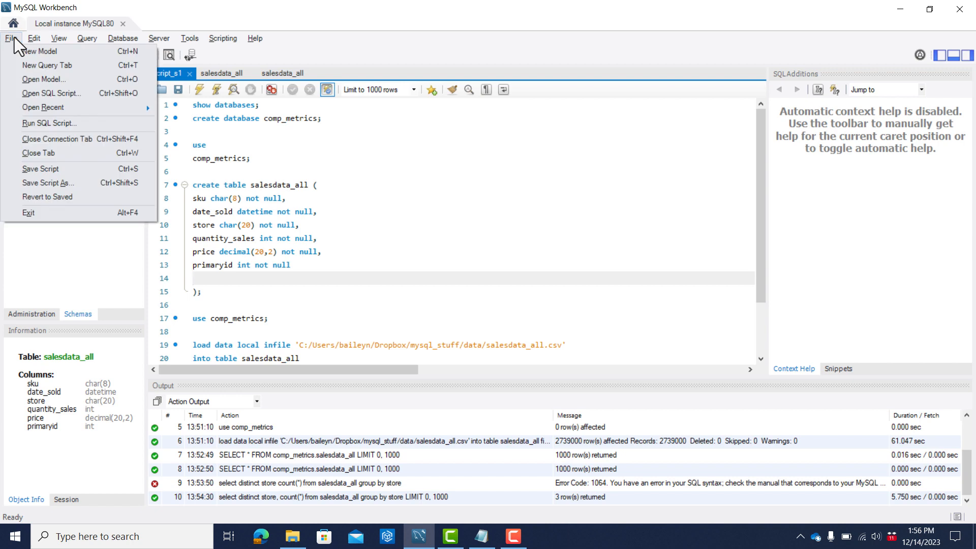
mouse_move(76, 109)
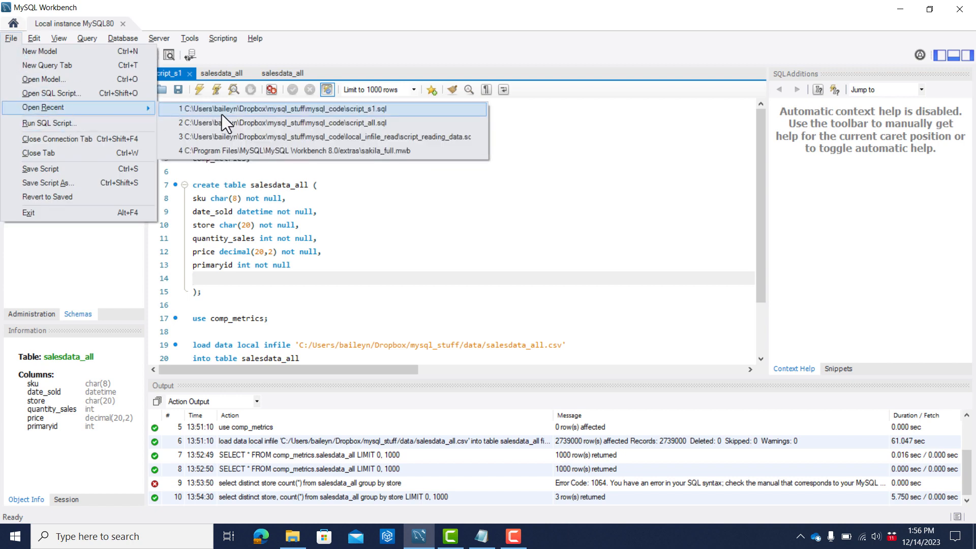
click(273, 122)
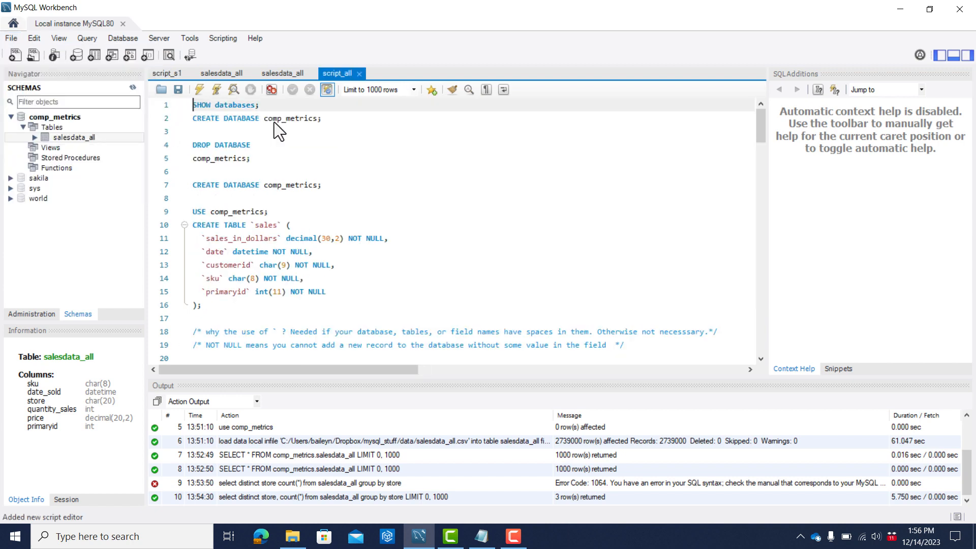
scroll(391, 292, down, 20)
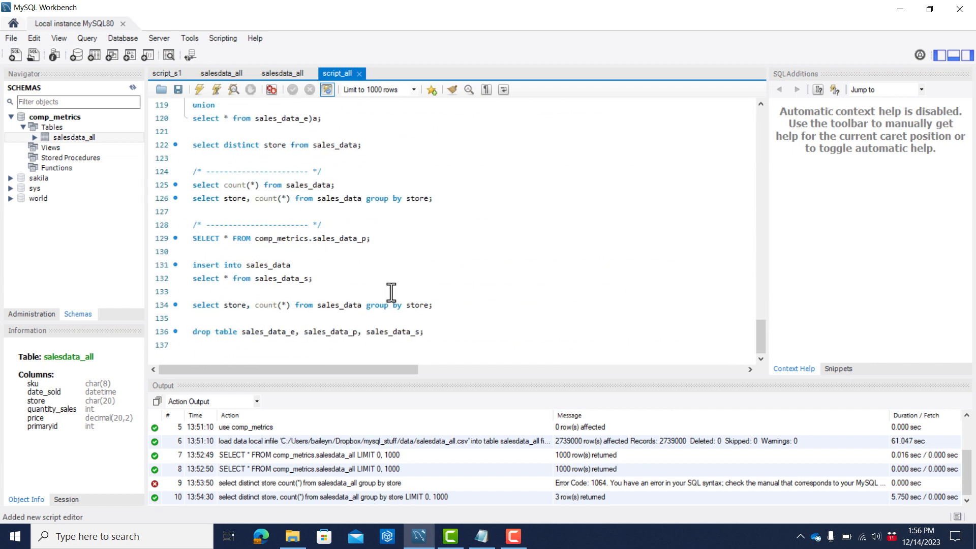
Cut the entire contents of script_s1, leaving the script empty.
click(167, 74)
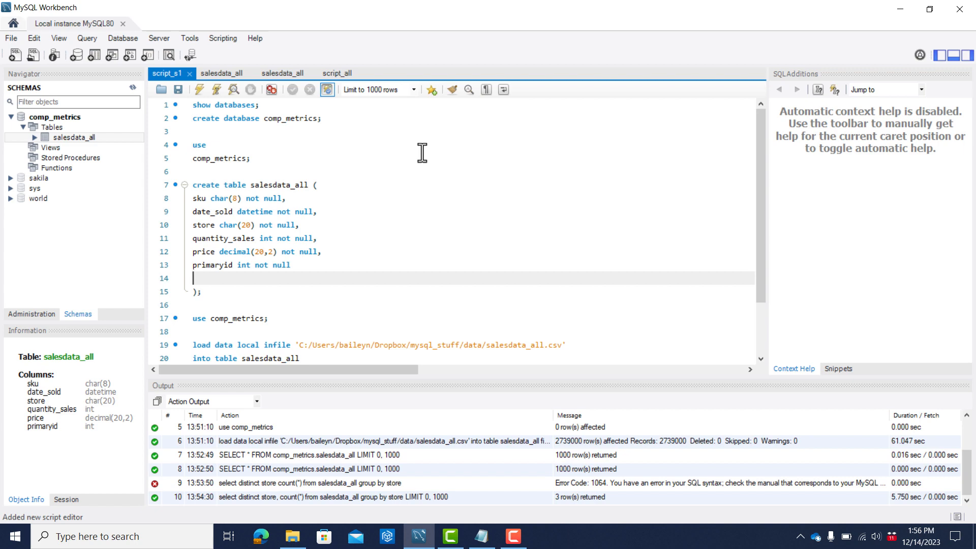
key(ctrl+a)
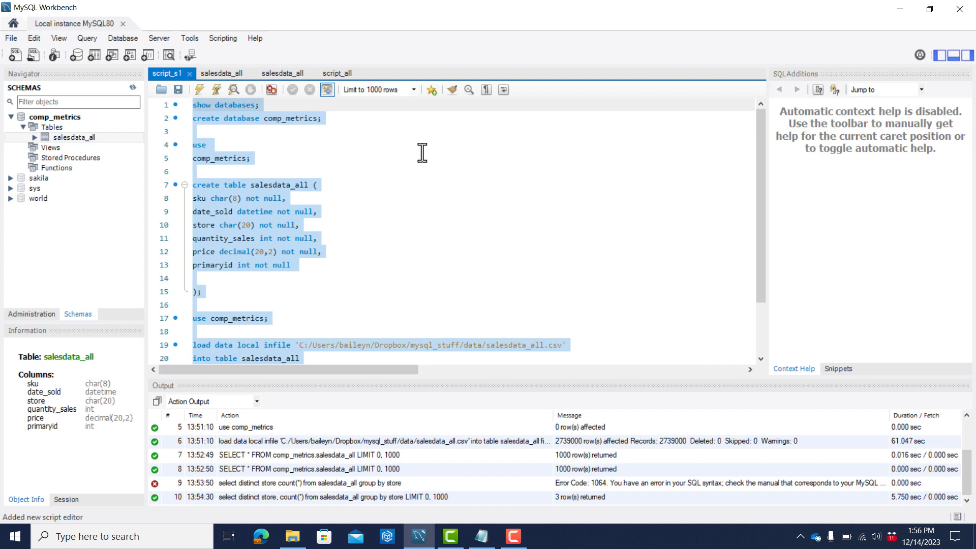
key(Delete)
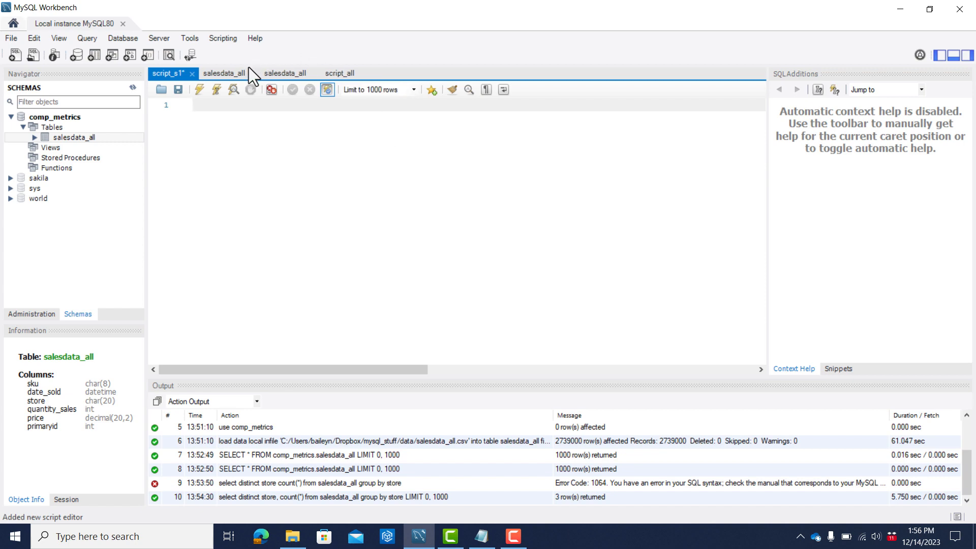
Add three blank lines at the end of script_all, paste the code from script_s1 there, and save the script.
click(359, 73)
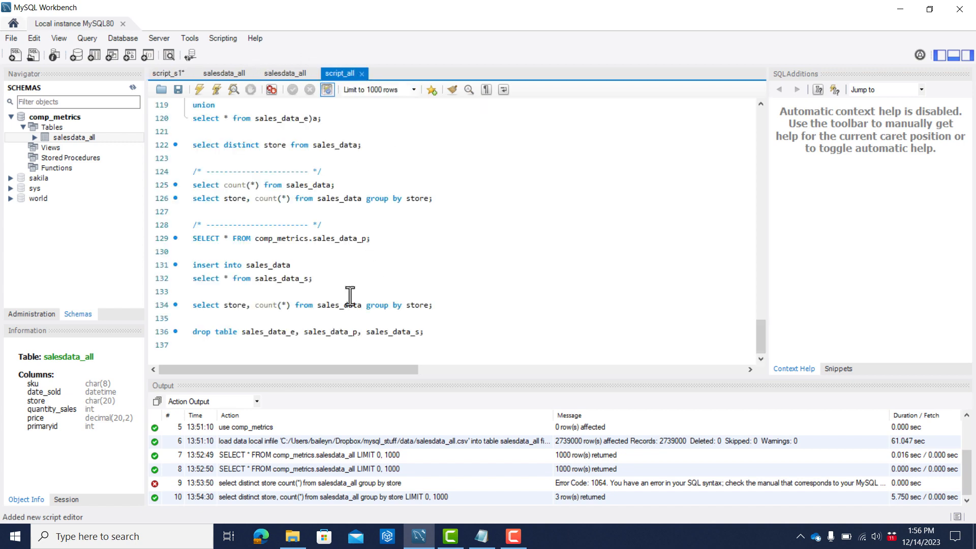
click(297, 351)
key(Return)
key(Return)
key(Return)
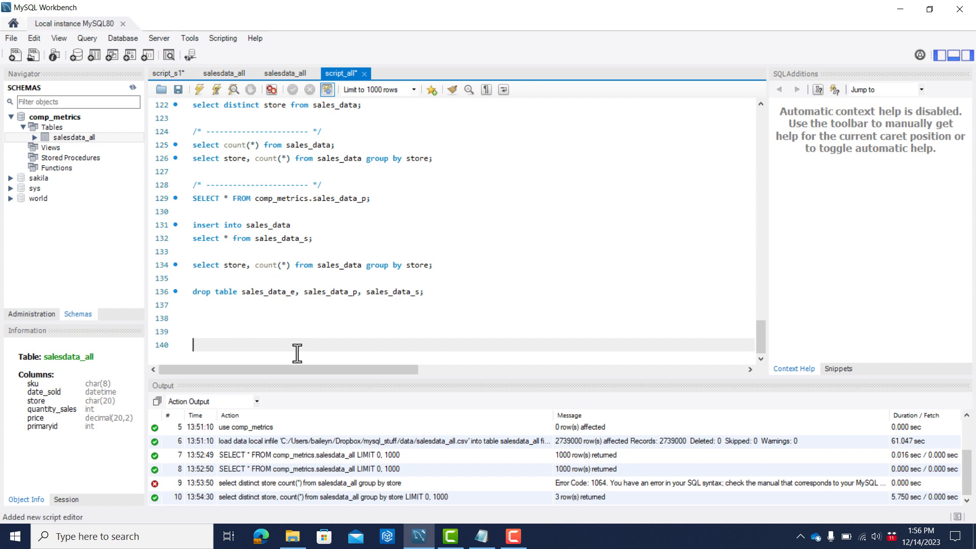
key(ctrl+v)
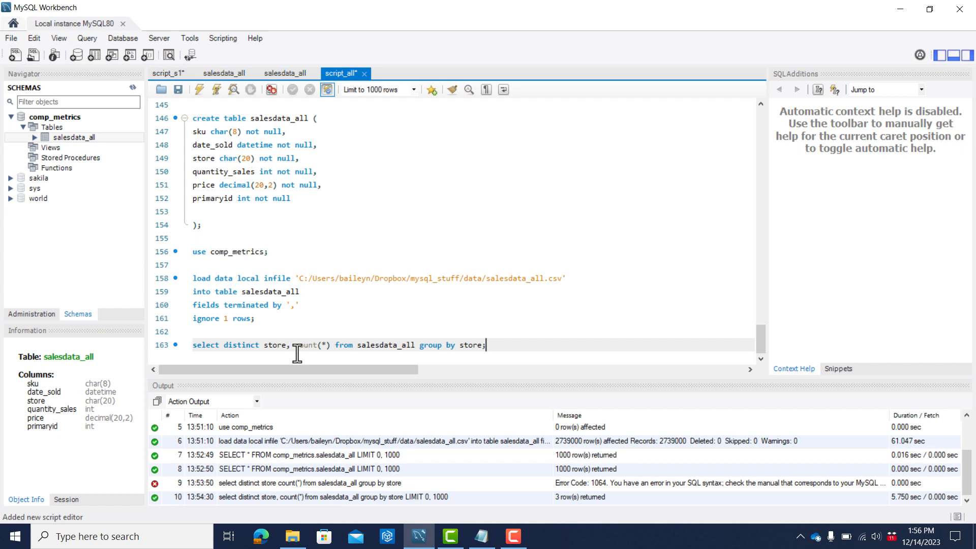
key(ctrl+s)
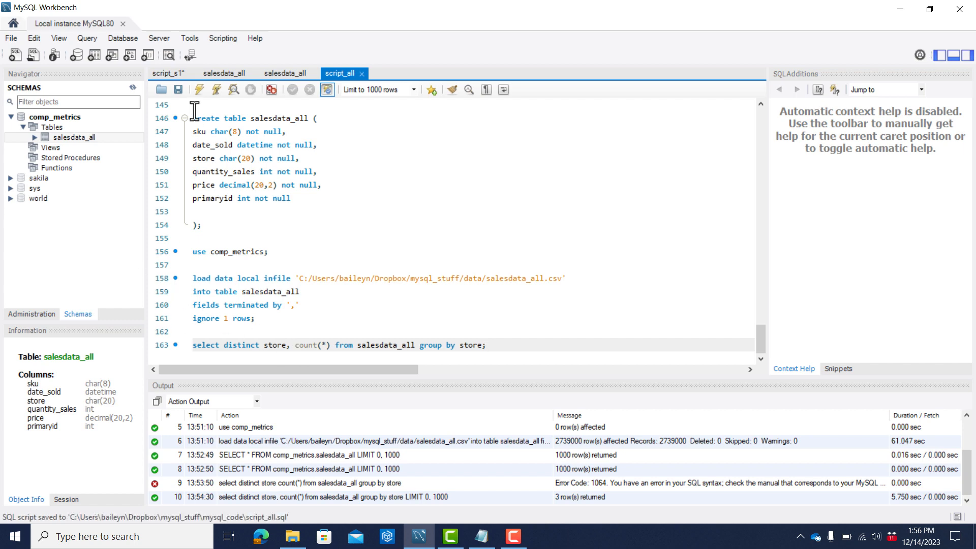
Close script_all and save the emptied script_s1.
click(361, 73)
click(170, 73)
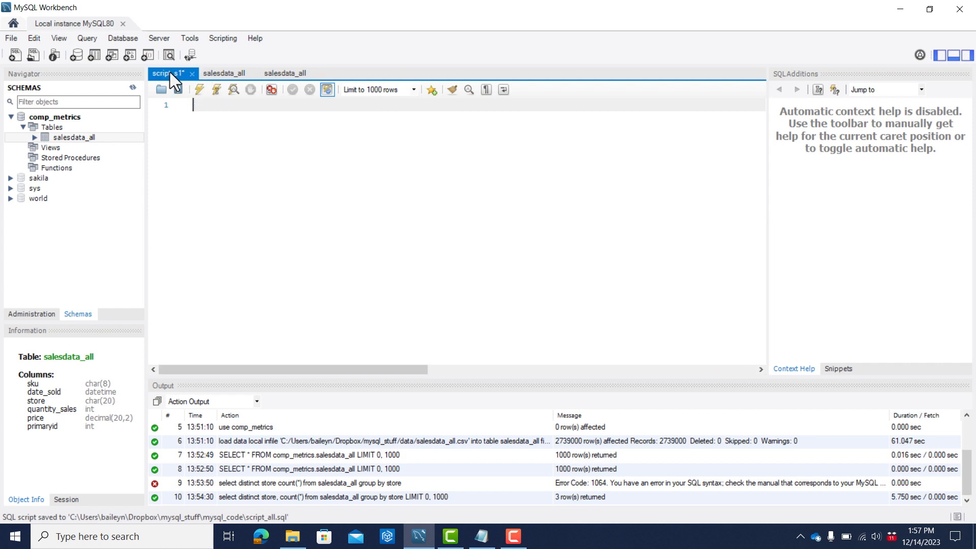
key(ctrl+s)
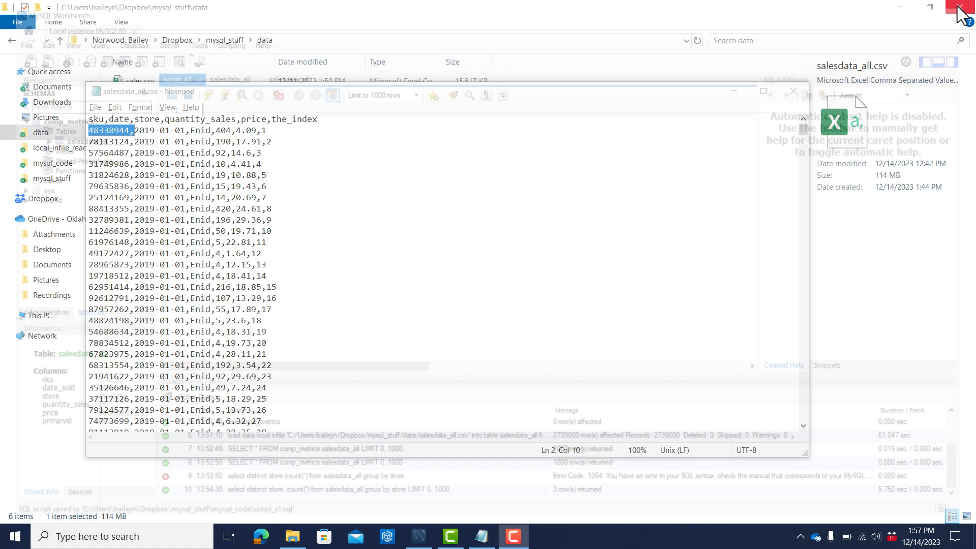
Exit MySQL Workbench, relaunch MySQL Workbench 8.0 CE, and open the Local instance MySQL80 connection.
click(961, 12)
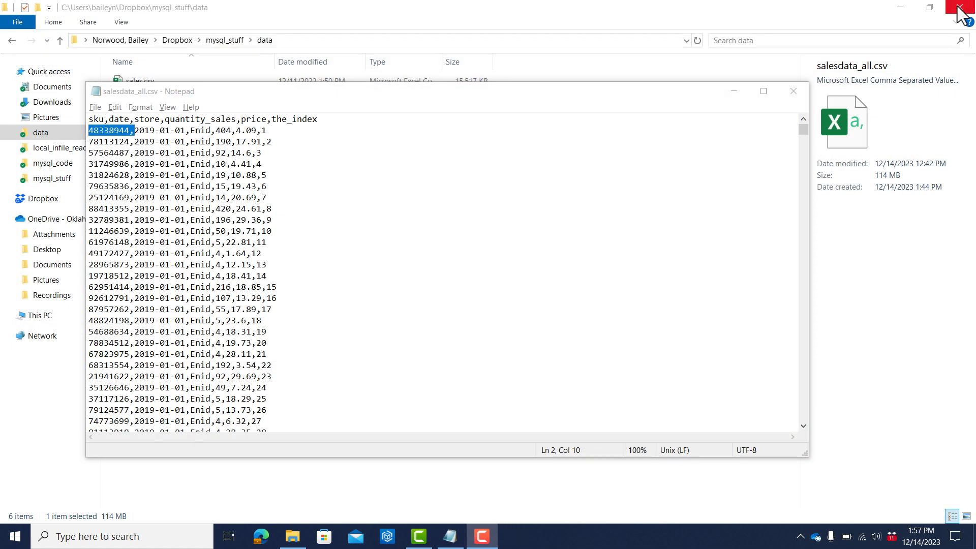
key(super)
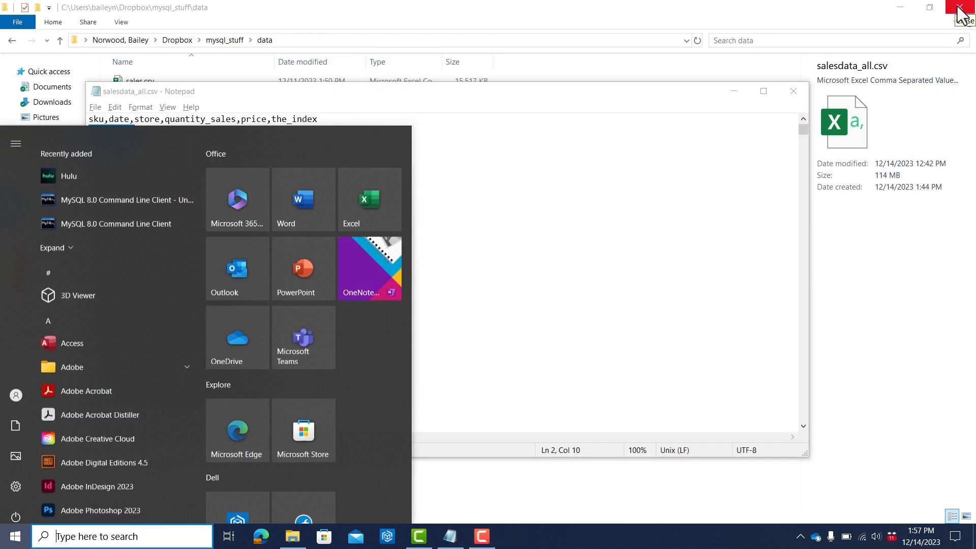
text(my)
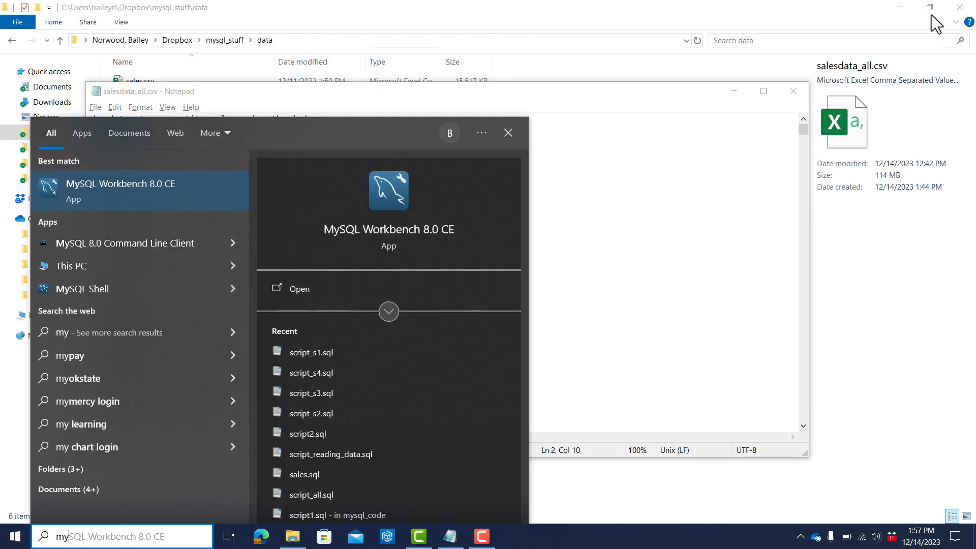
click(177, 190)
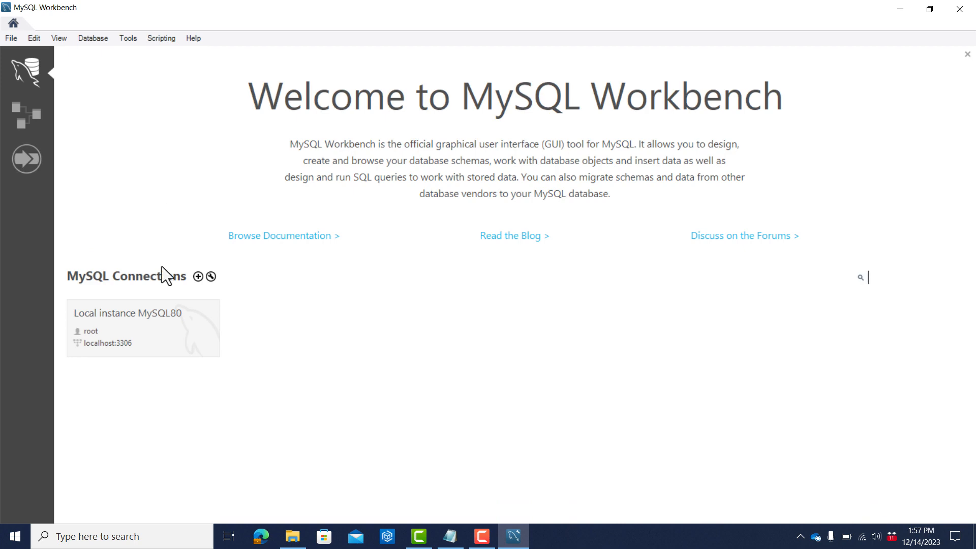
click(147, 326)
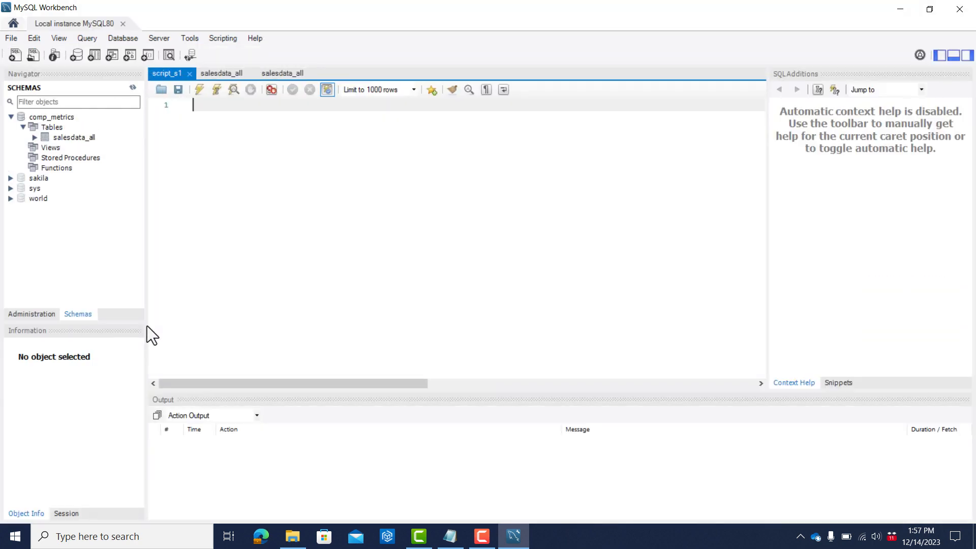
Inspect the columns of the salesdata_all table in comp_metrics and list its rows.
click(36, 139)
click(48, 148)
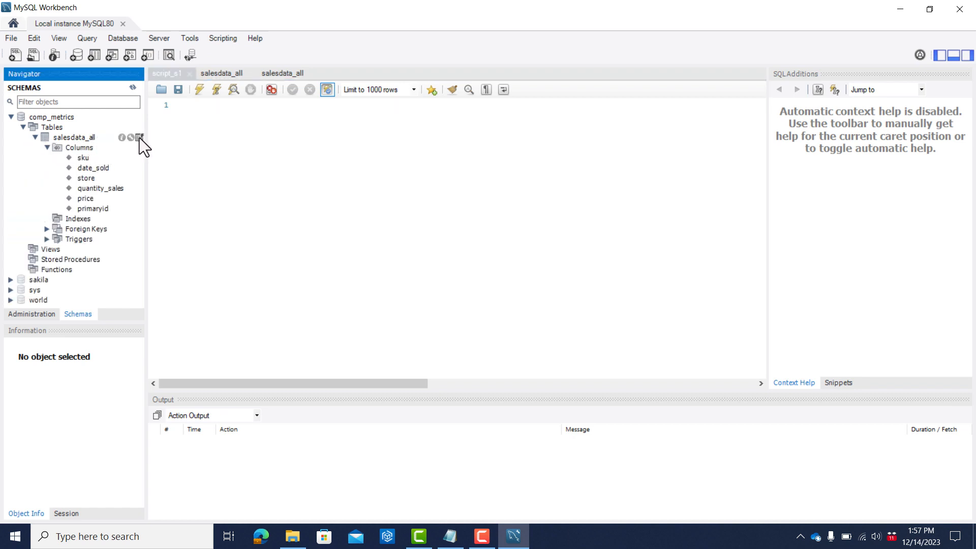
double_click(140, 139)
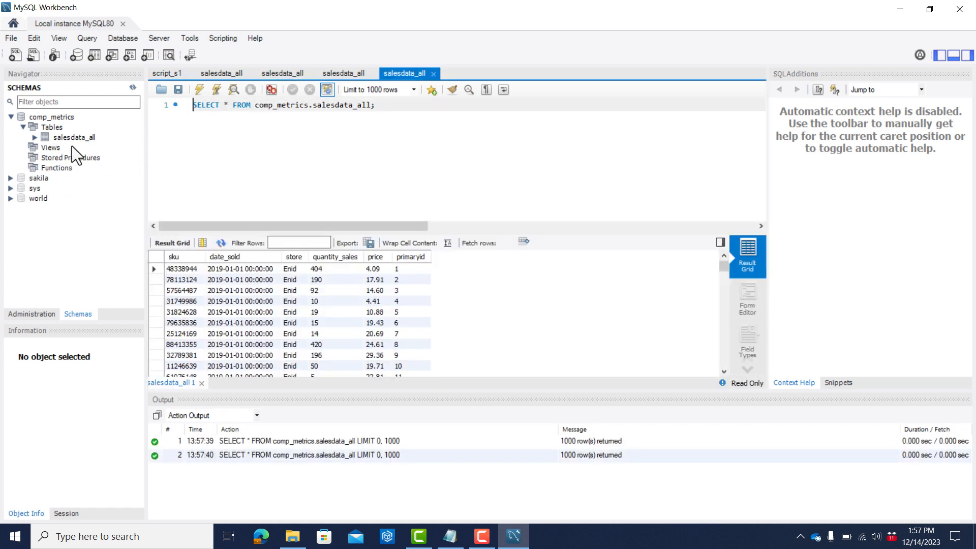
Close the last salesdata_all query tab, return to script_s1, and select the comp_metrics schema.
click(433, 74)
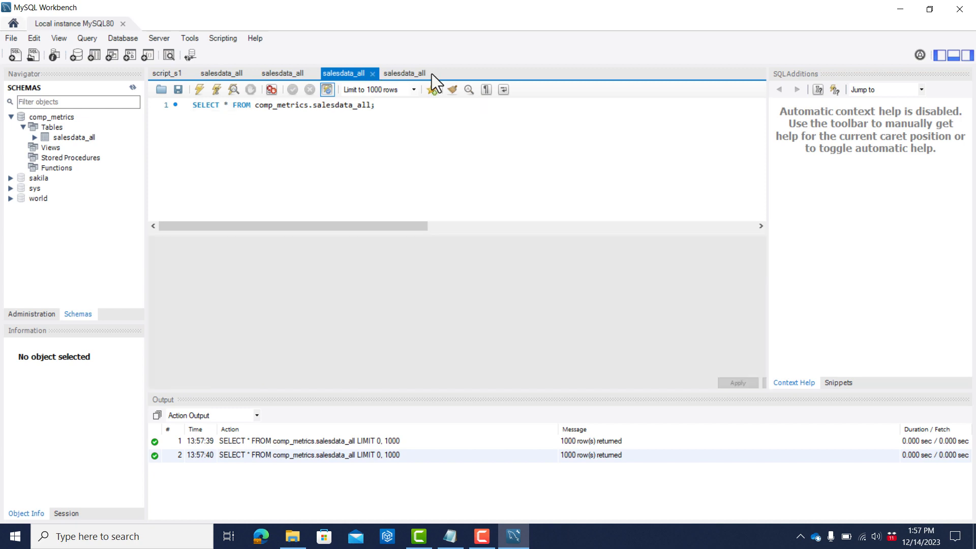
click(173, 72)
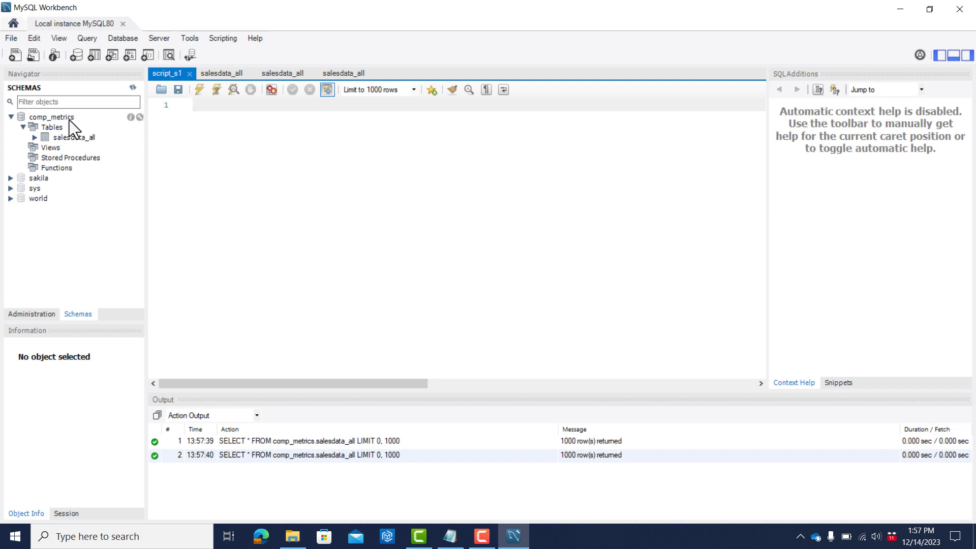
click(51, 118)
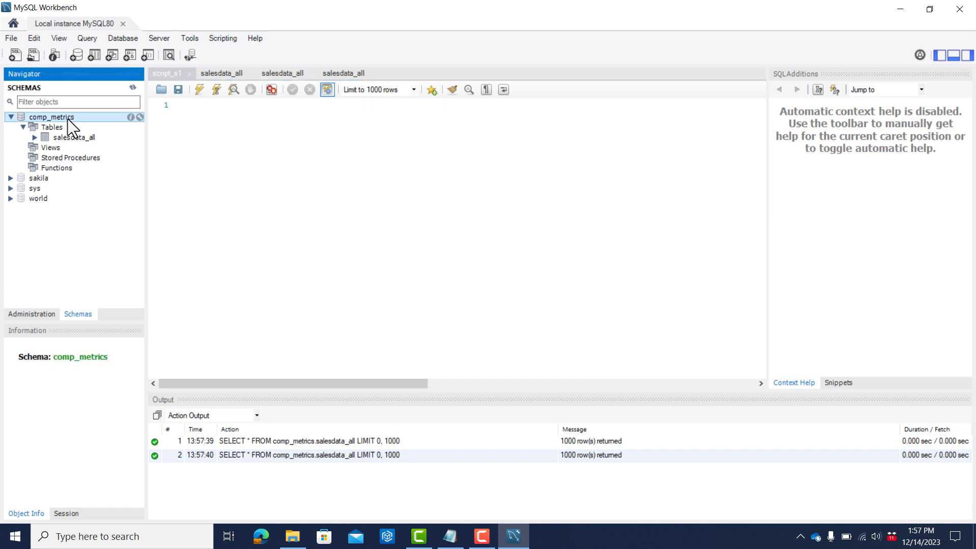
Write "use database comp_metrics;" on the first line of script_s1 and start a new line.
click(203, 121)
text(use)
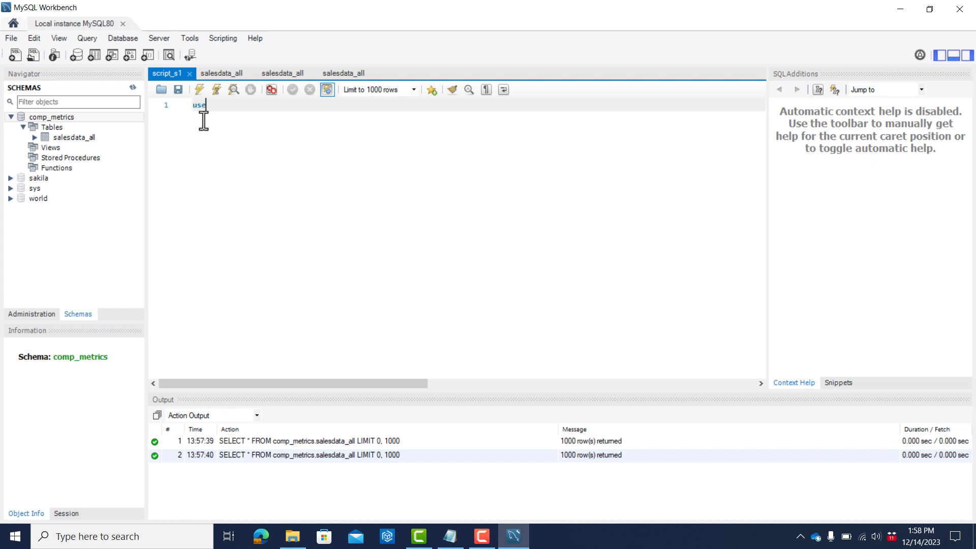
text( database )
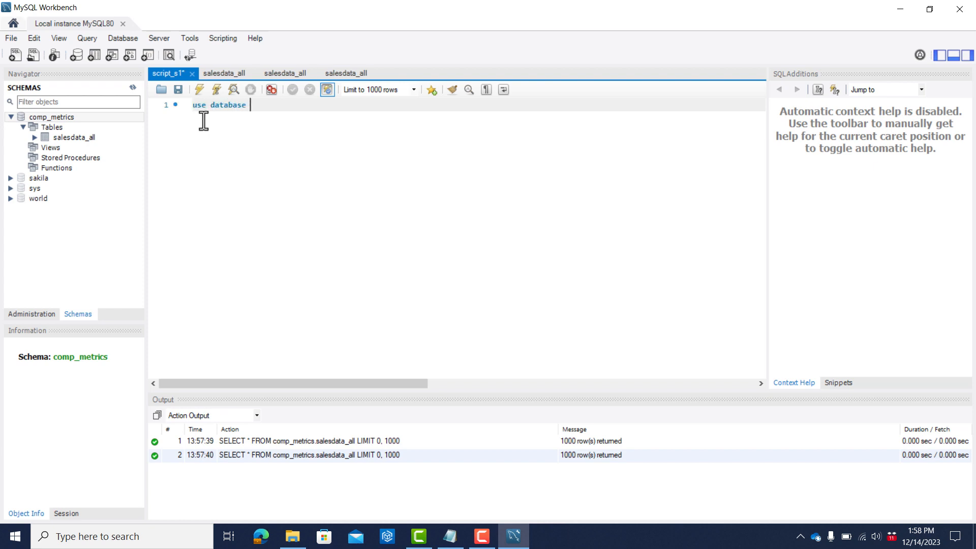
text(comp_metrics;)
key(Return)
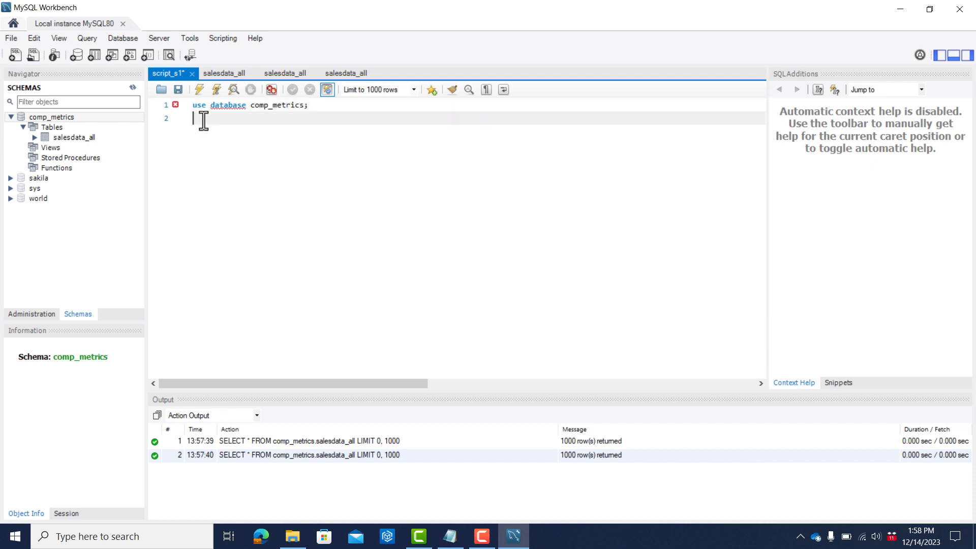
Remove the word "database" so the statement reads "use comp_metrics;" and save the script.
key(Up)
key(Right)
key(Right)
key(Right)
key(Right)
key(Right)
key(Right)
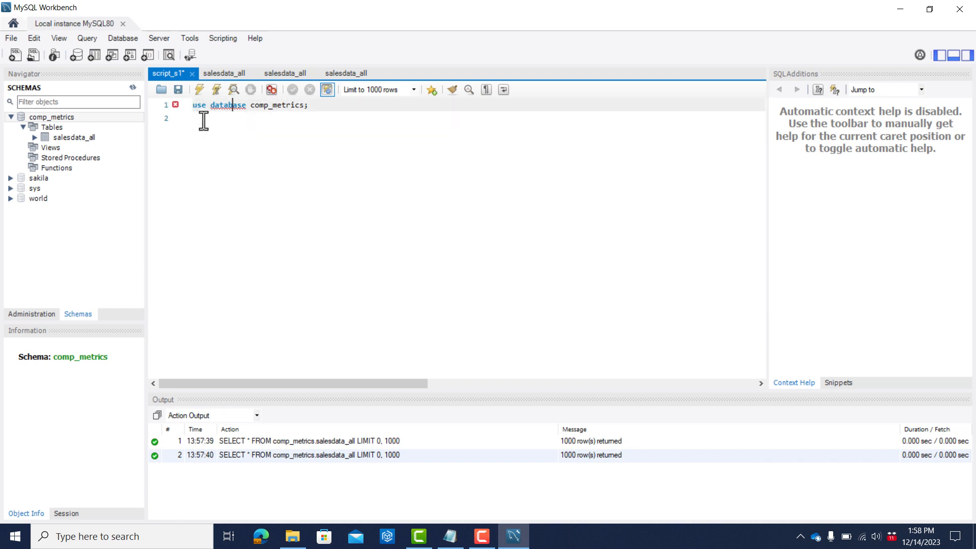
key(Right)
text(s)
key(BackSpace)
click(249, 108)
key(BackSpace)
key(BackSpace)
key(BackSpace)
key(BackSpace)
key(BackSpace)
key(BackSpace)
key(BackSpace)
key(BackSpace)
key(BackSpace)
key(ctrl+s)
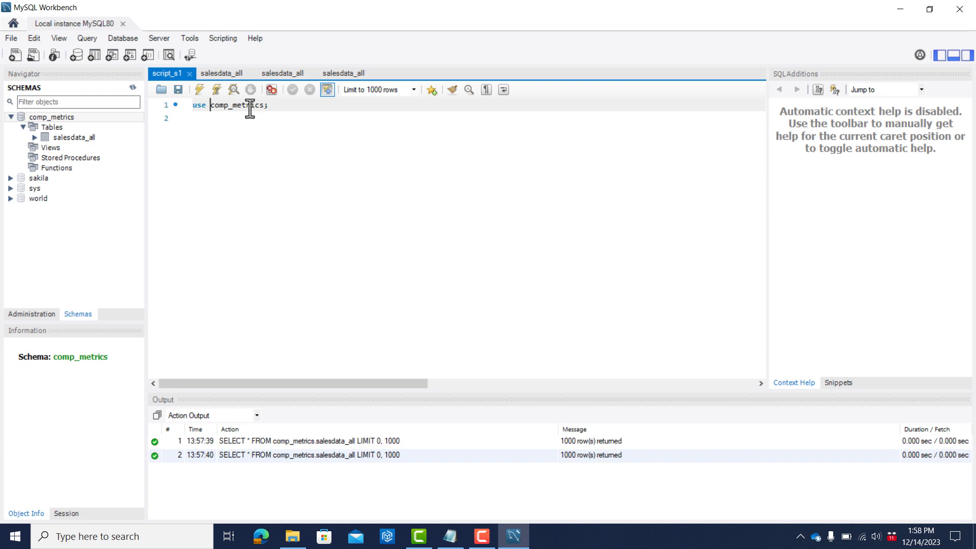
Run the use comp_metrics statement and add blank lines below it.
key(ctrl+Return)
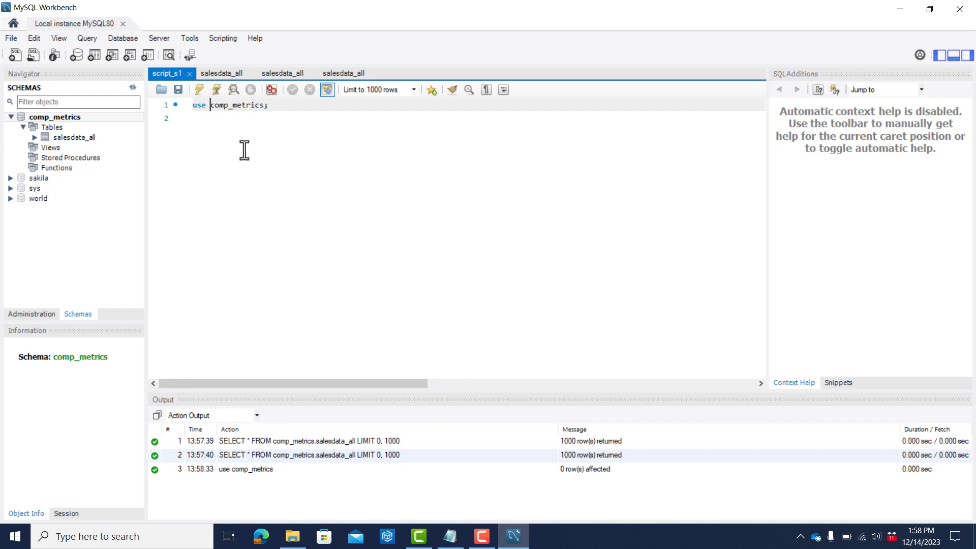
key(Return)
key(Return)
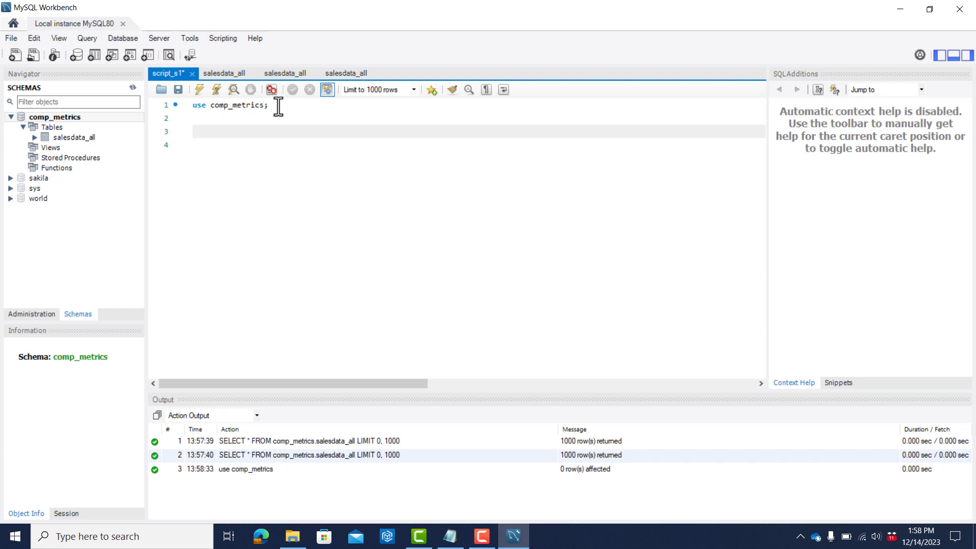
Write "select * from salesdata_all;" on line 3 of script_s1, save the script, and run the query to browse its rows.
text(select * from salesdata_all;)
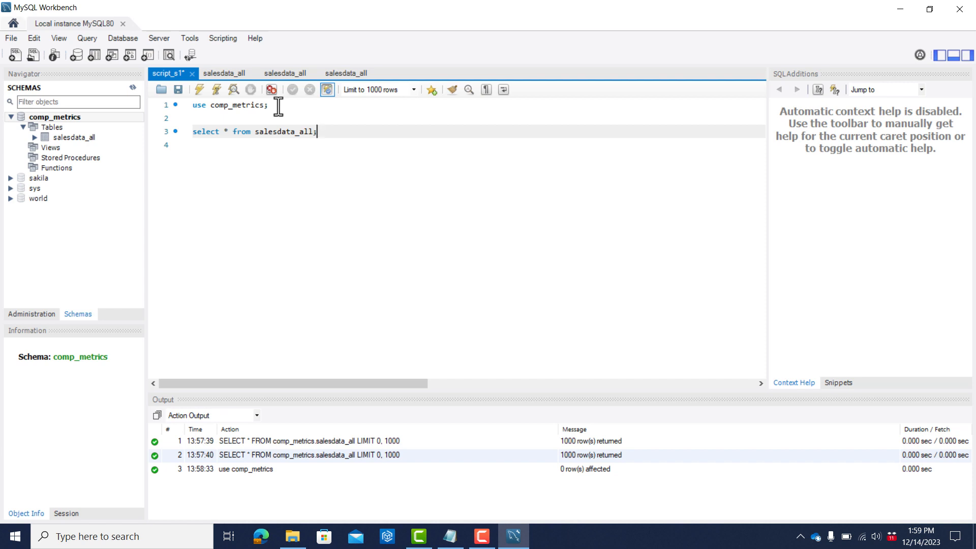
key(ctrl+s)
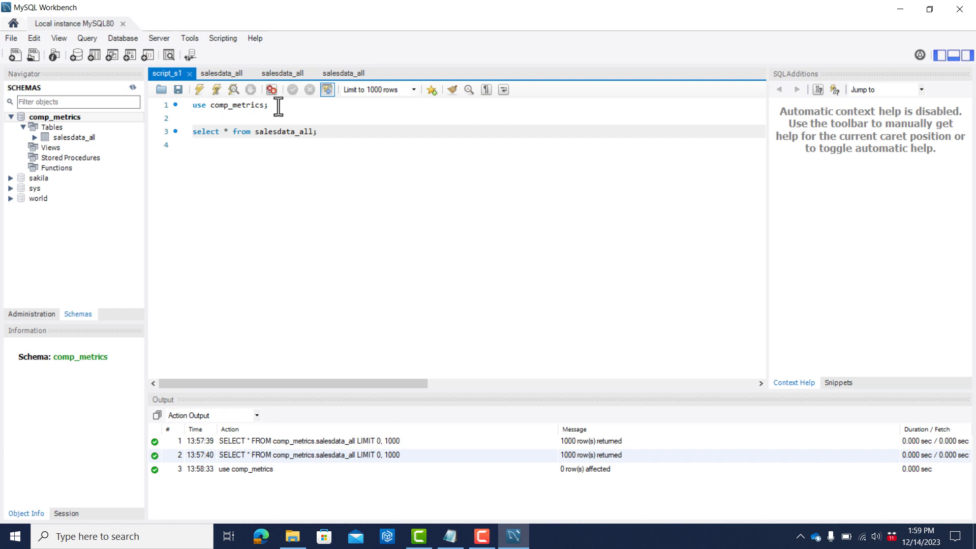
key(ctrl+Return)
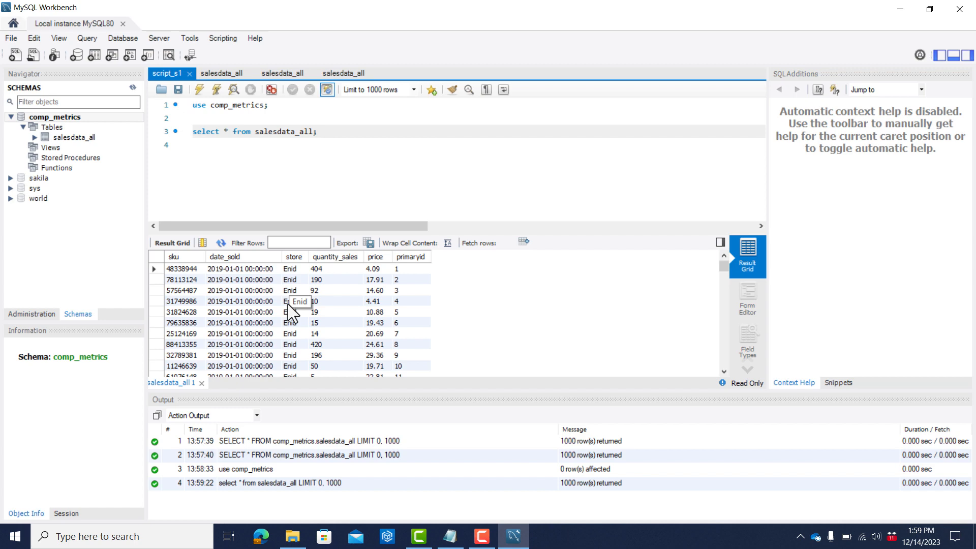
scroll(288, 304, down, 3)
scroll(288, 304, down, 12)
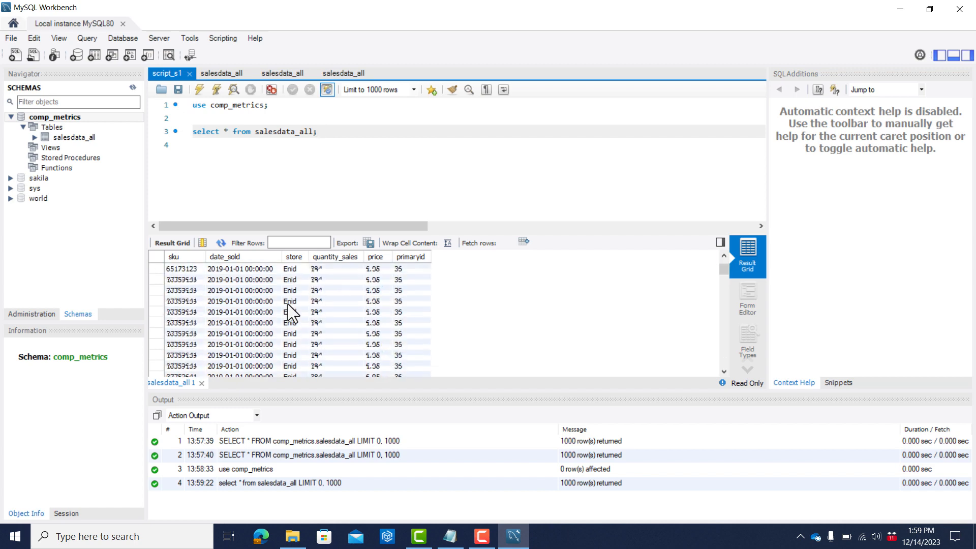
mouse_move(722, 265)
mouse_down()
mouse_move(721, 337)
mouse_move(728, 250)
mouse_move(722, 334)
mouse_move(719, 261)
mouse_up()
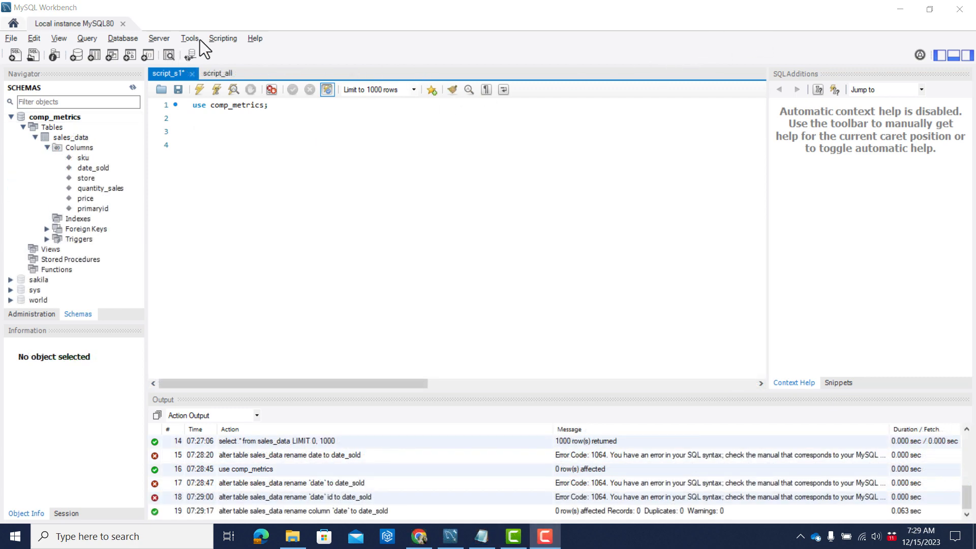
Begin a new query on line 3 of script_s1 with "select * from".
click(261, 131)
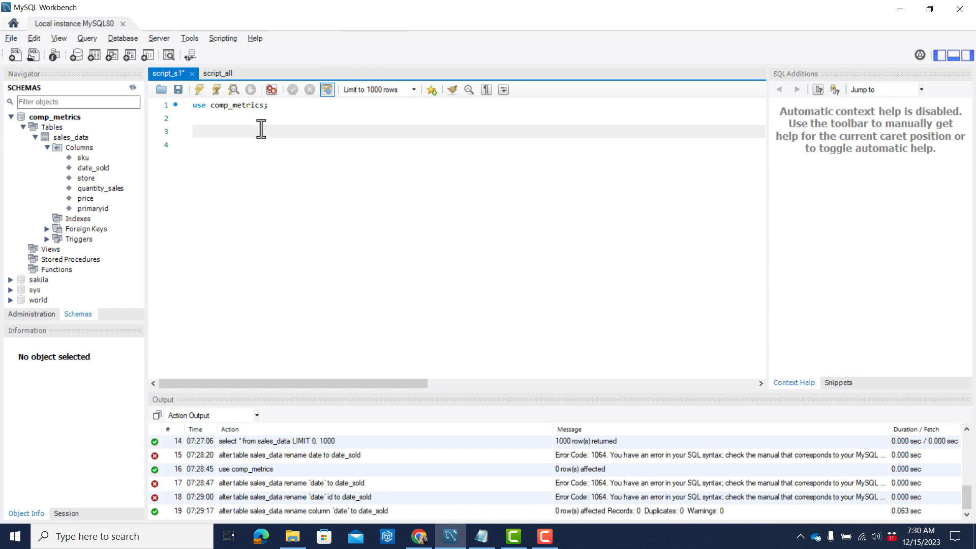
text(se)
key(BackSpace)
key(BackSpace)
text(select * from)
Run the "use comp_metrics;" statement on line 1 to make that database active.
key(Up)
key(Up)
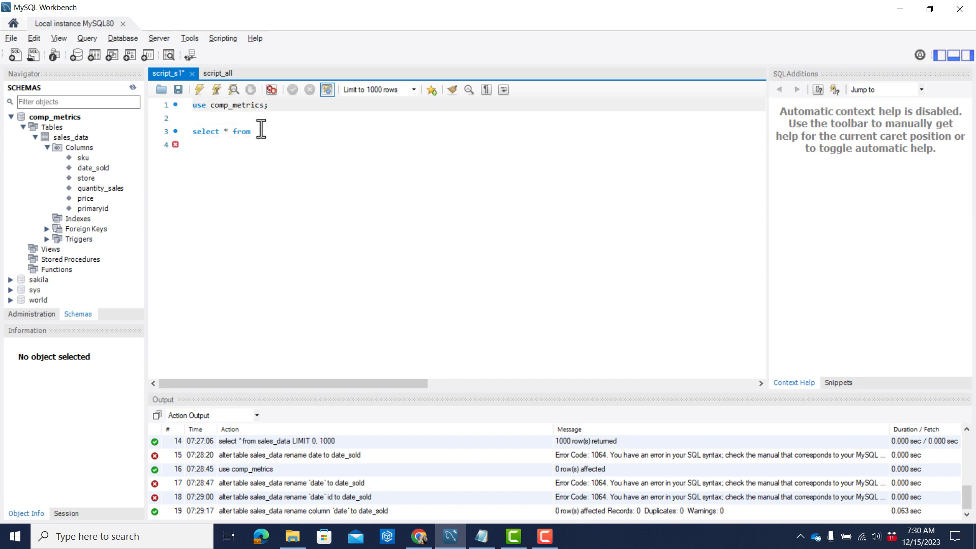
key(ctrl+Return)
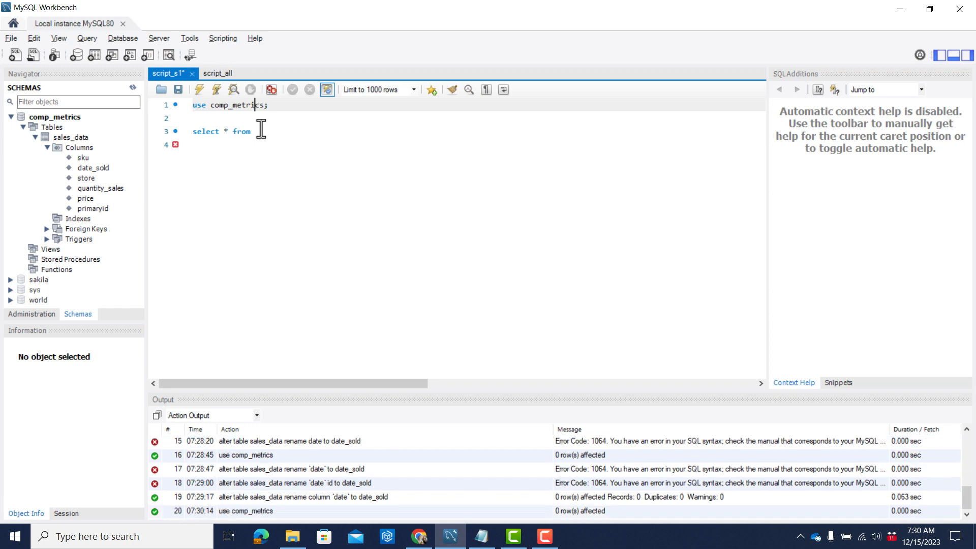
Complete the line 3 query as "select * from sales_data;" and run it.
click(260, 130)
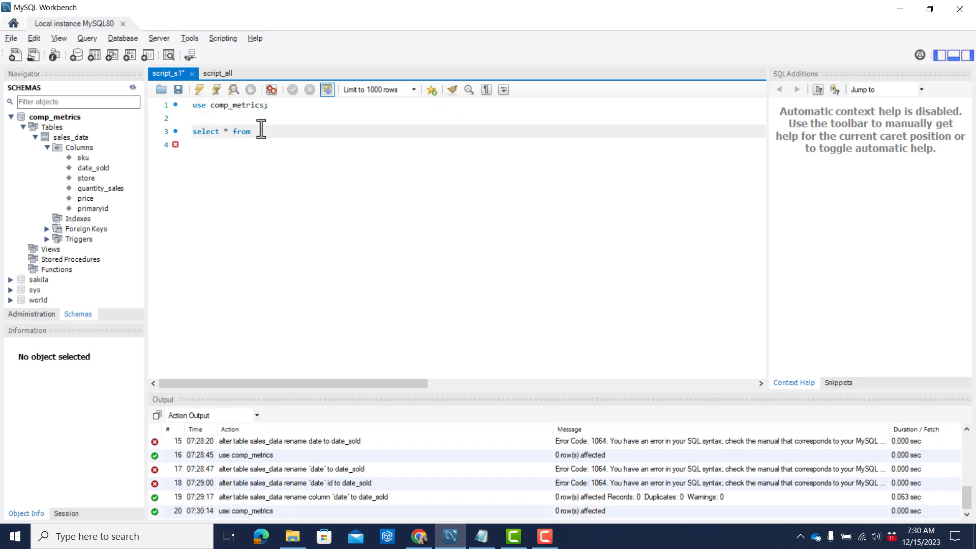
text(sales_data;)
key(ctrl+Return)
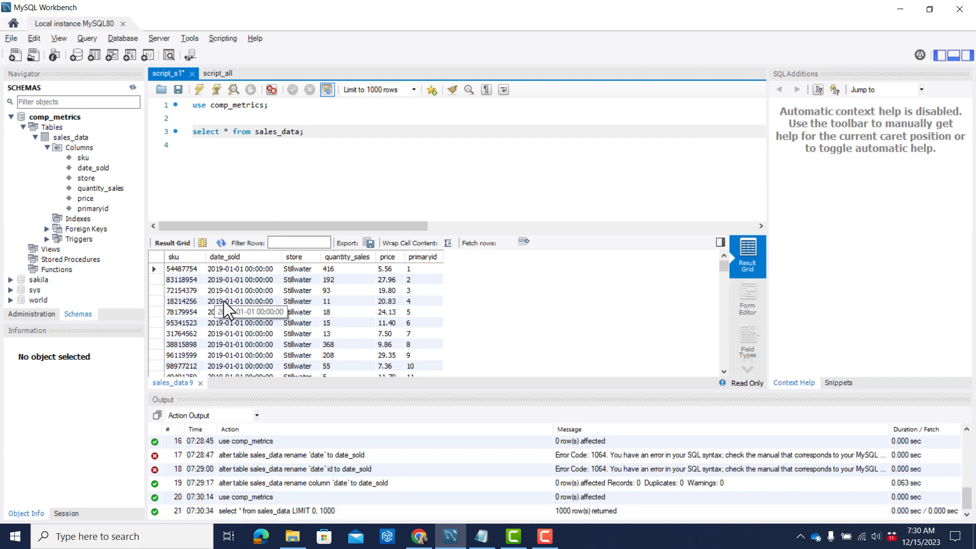
Write "select sku, date_sold from sales_data;" on line 5 and run it.
key(Return)
key(Return)
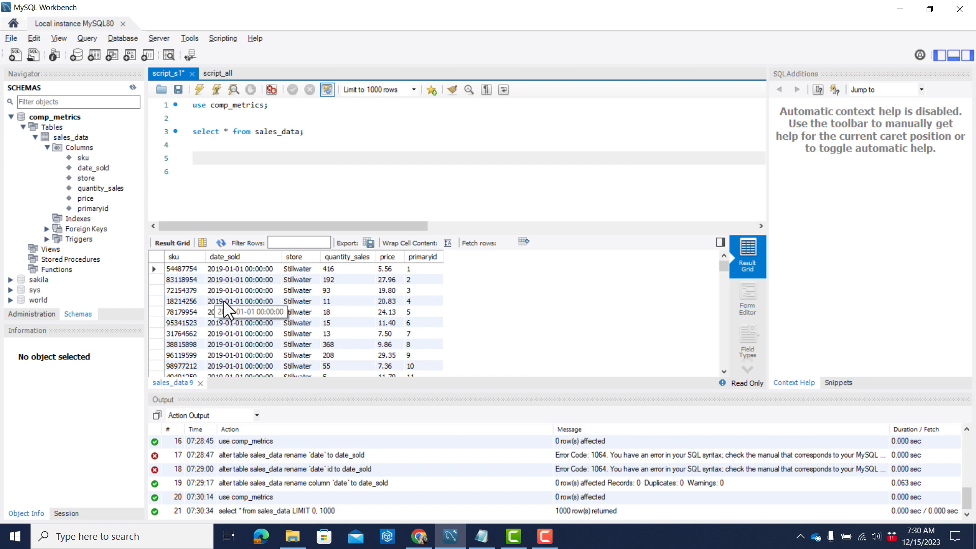
text(select )
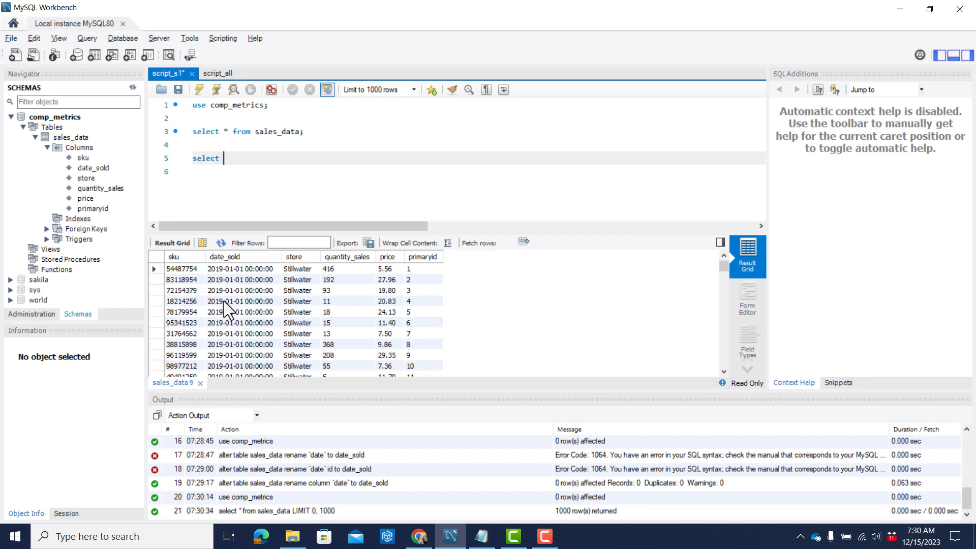
text(sku, date_sold from sales)
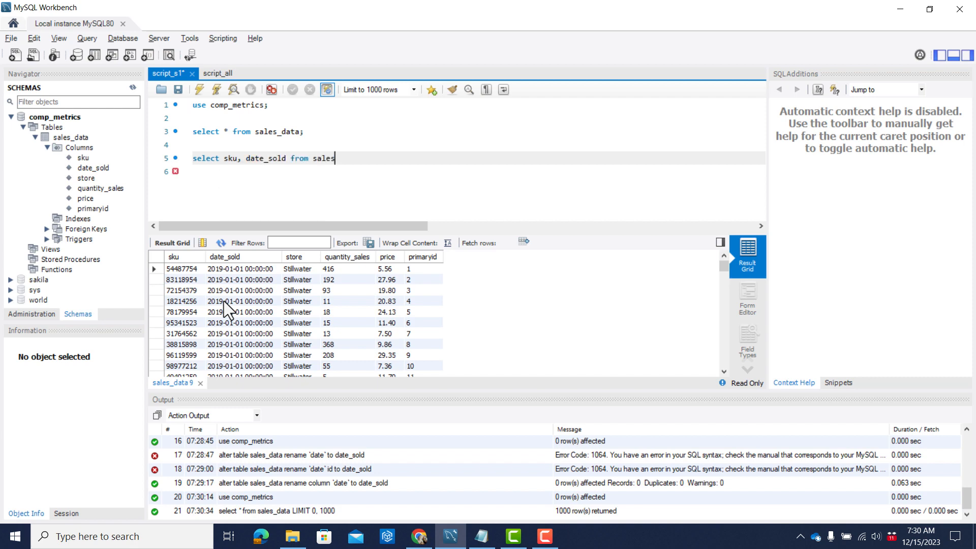
text(_data;)
key(ctrl+Return)
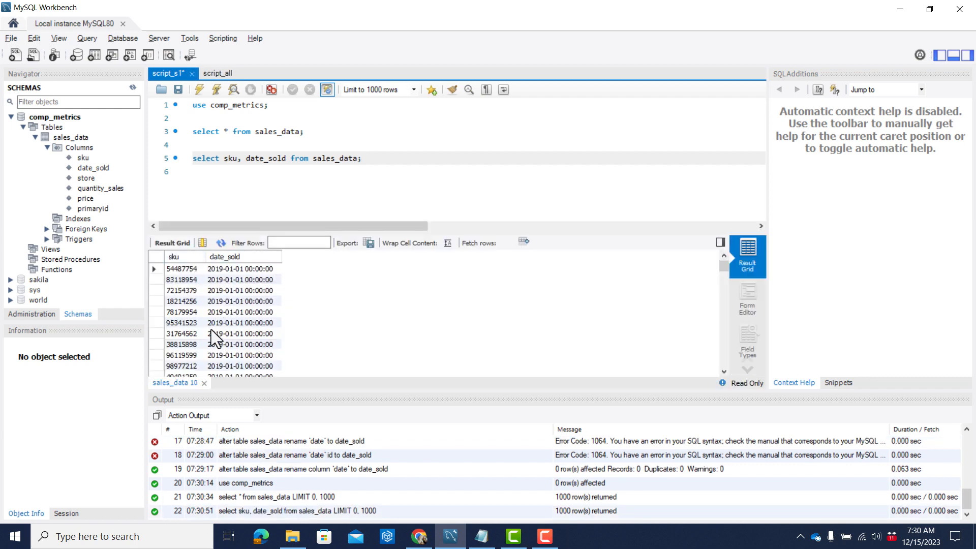
Write "select * from sales_data where sku='31764562' ;" on line 7 and run it.
key(Return)
key(Return)
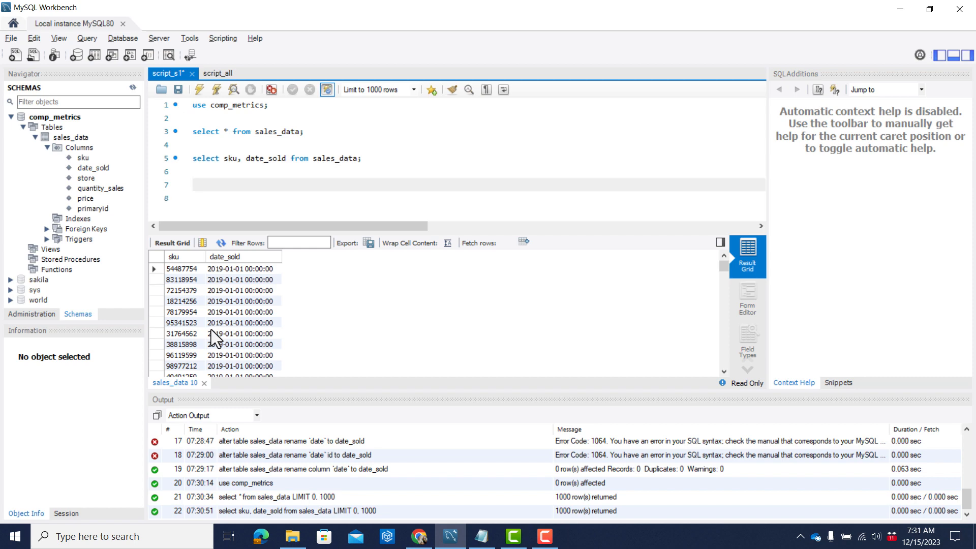
text(select *)
text(from sales_data where sku)
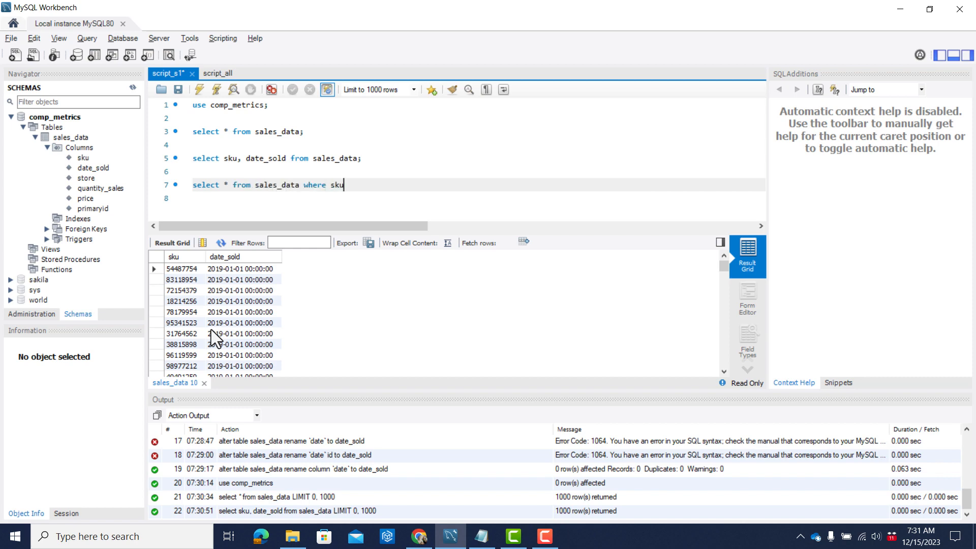
text(='31764562';)
key(ctrl+Return)
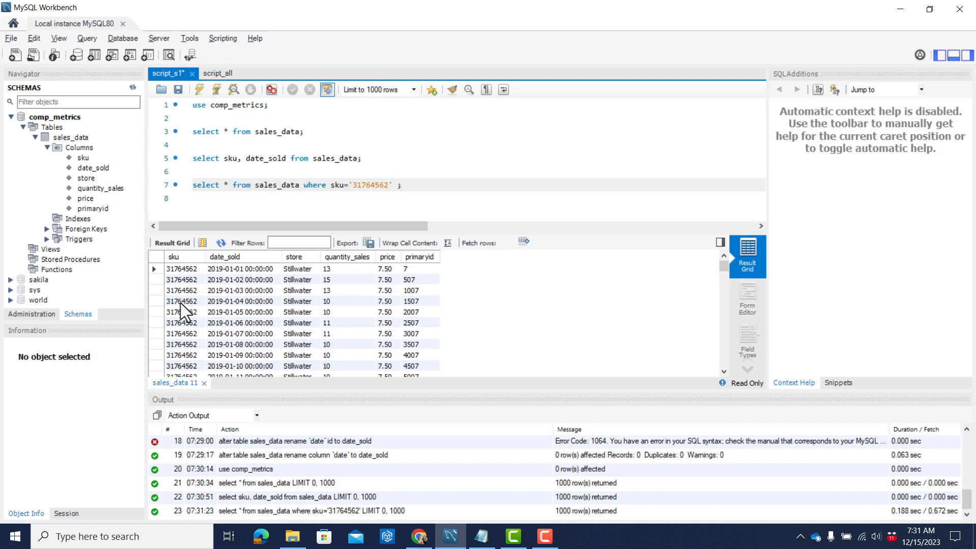
Add the condition "and store='enid'" to the sku query on line 7 and rerun it.
text(and store='enid')
key(ctrl+Return)
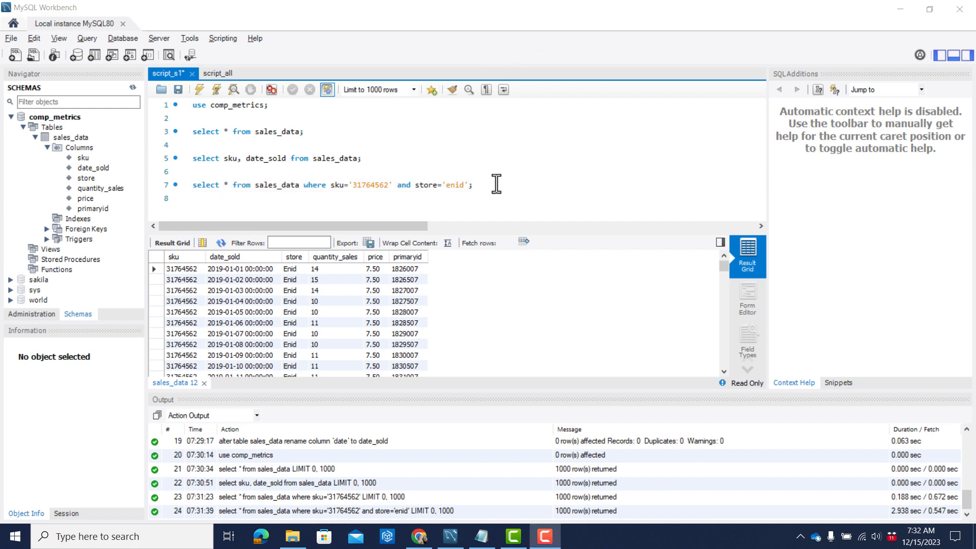
Begin an "and date_sold='2022" condition on the line 7 query and check the date format in the results.
click(496, 183)
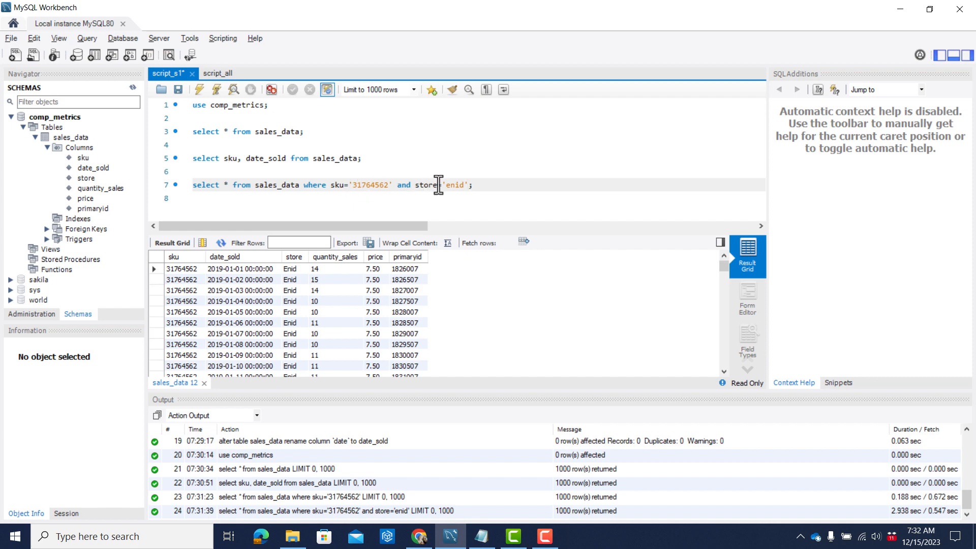
click(467, 185)
text(and date_sold='2022)
click(219, 273)
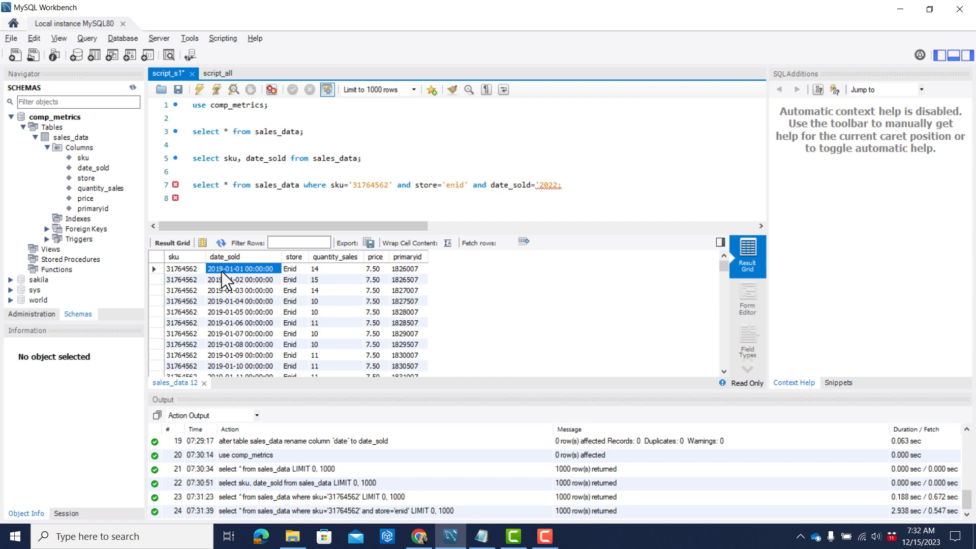
Complete the date_sold condition as '2022-07-14' and run the line 7 query.
click(554, 187)
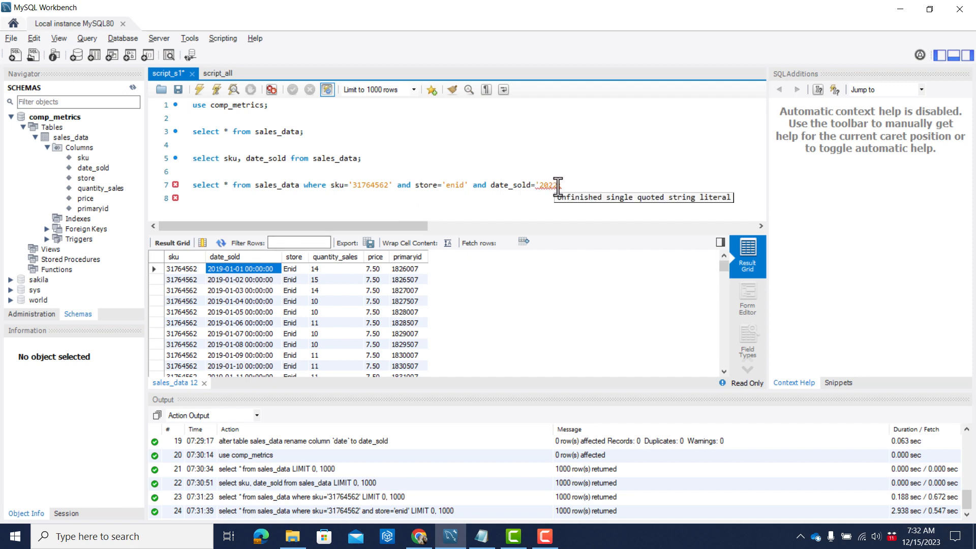
click(557, 186)
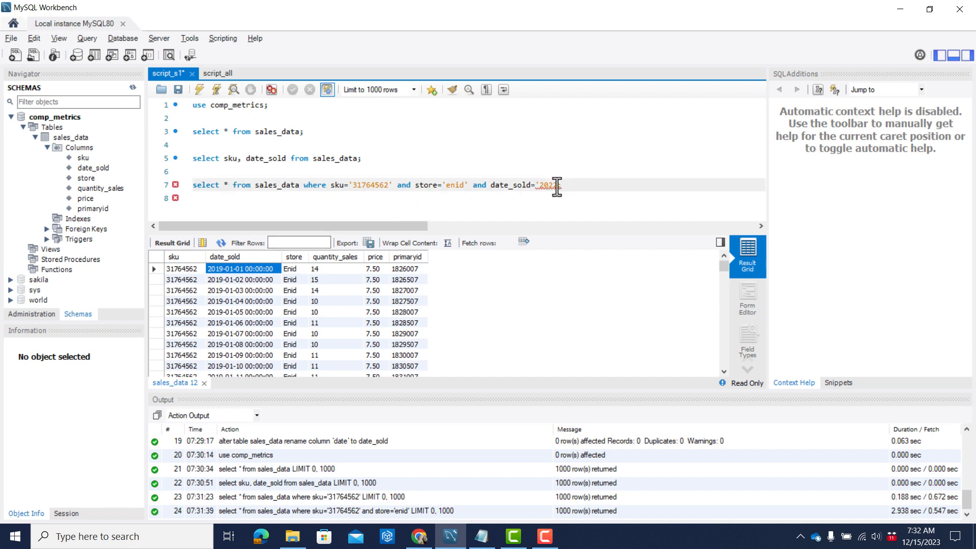
text(-07)
key(BackSpace)
key(BackSpace)
key(BackSpace)
text(-07-14')
key(ctrl+Return)
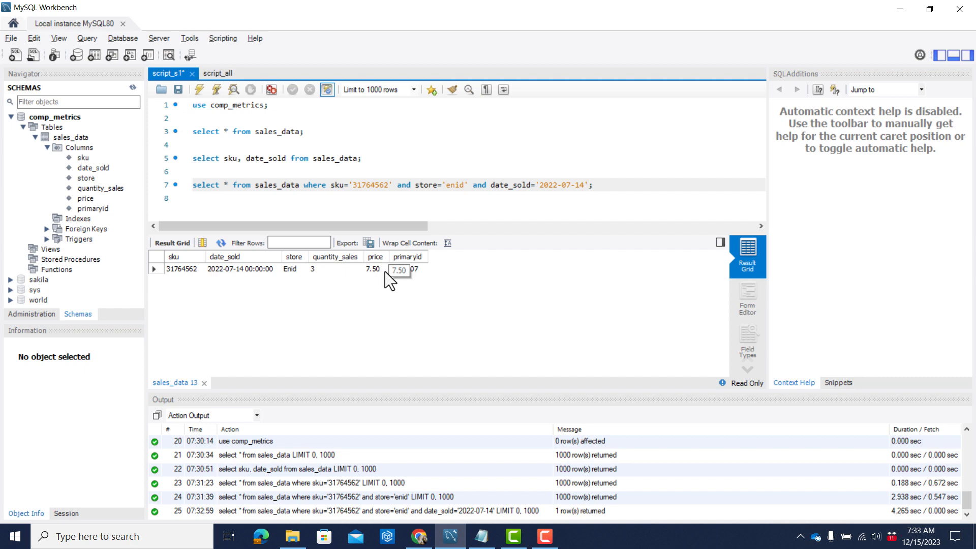
Write "select count(*) from sales_data;" on line 9 and run it to count the table's rows.
key(Right)
key(Return)
key(Return)
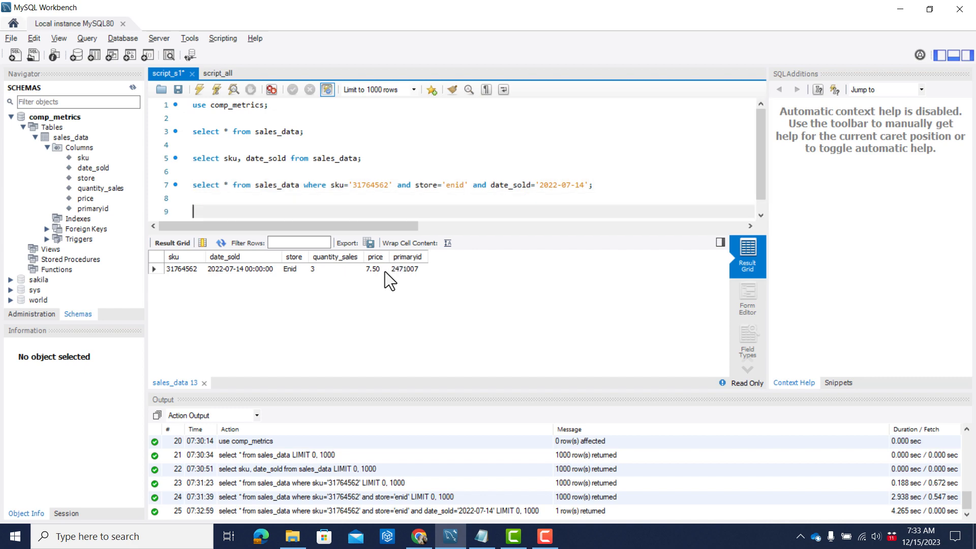
text(select count()
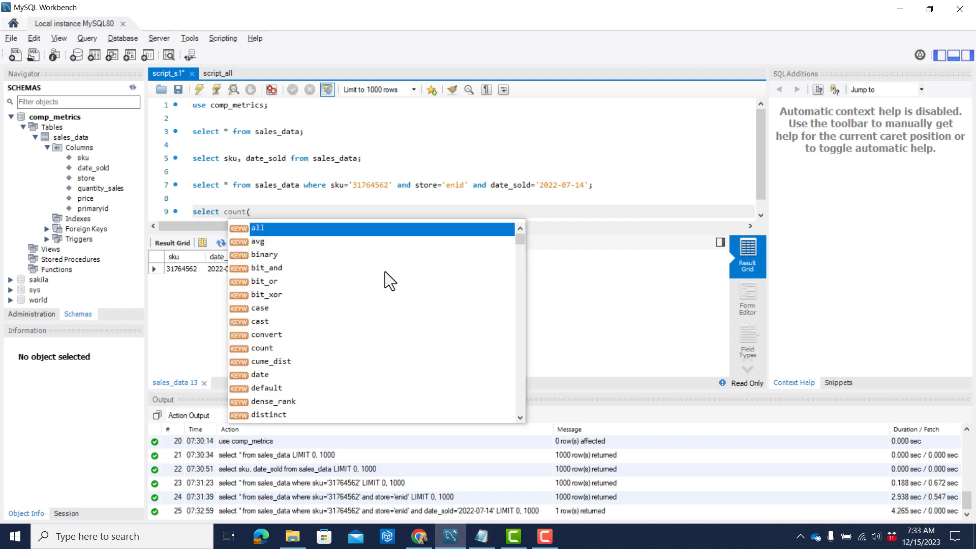
text(*))
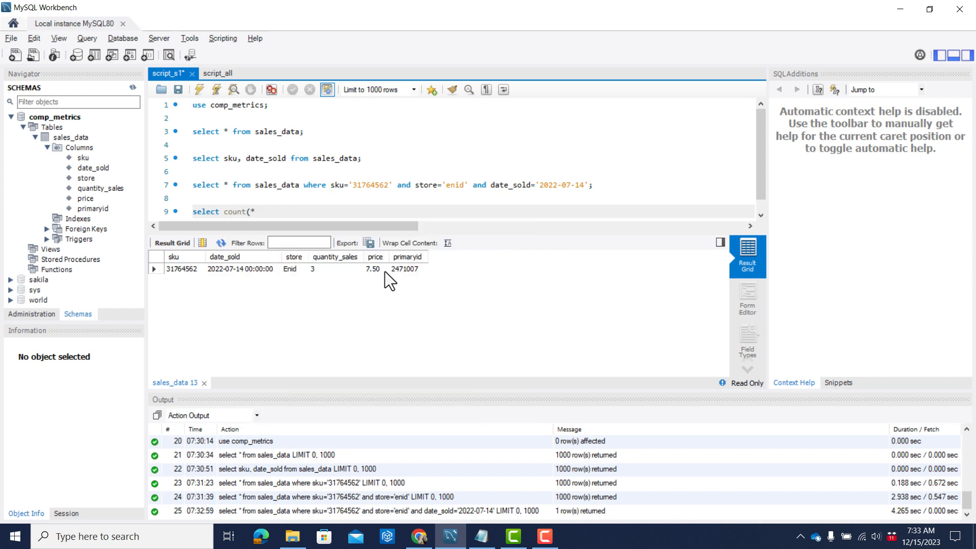
text( from sales_data;)
key(ctrl+Return)
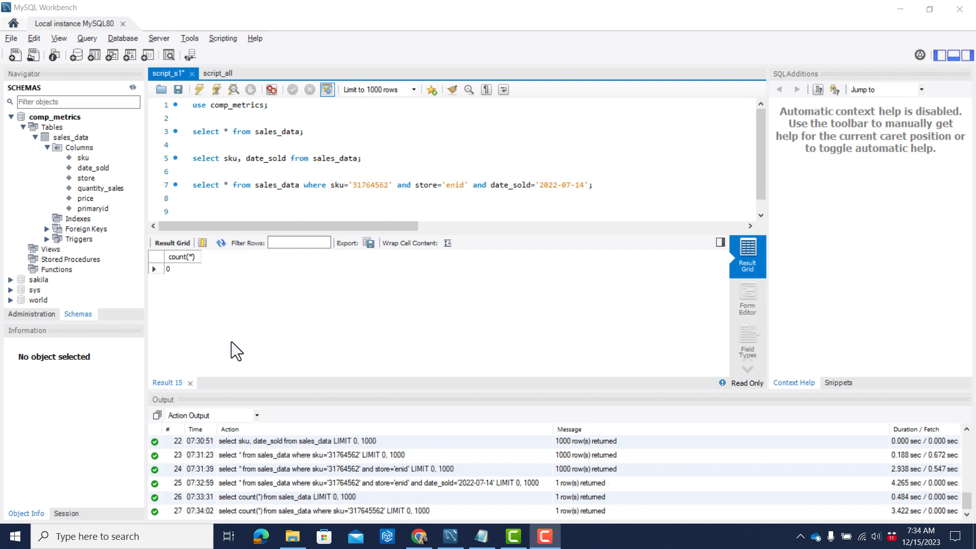
Close the count result, then write "select distinct store, count(*) from sales_data group by store;" on line 9 and run it.
click(190, 388)
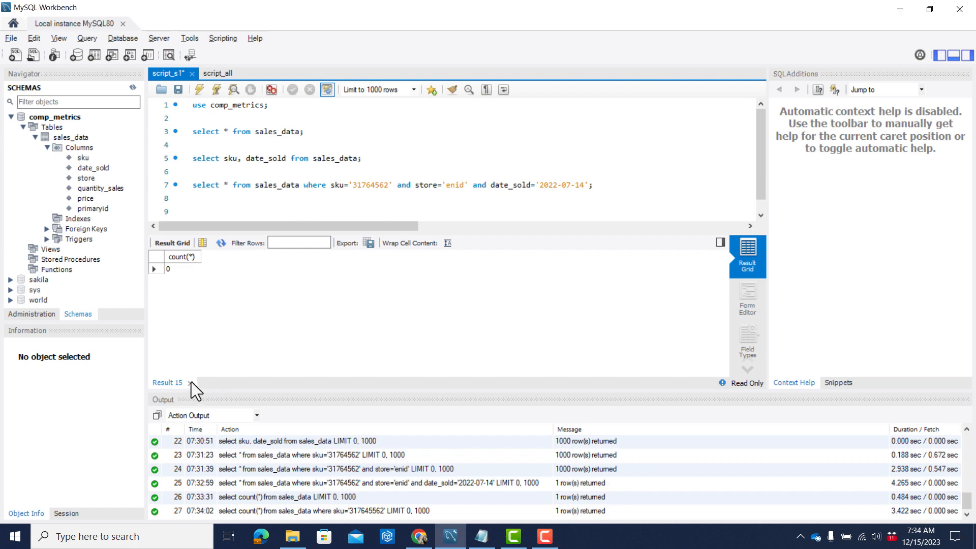
click(190, 382)
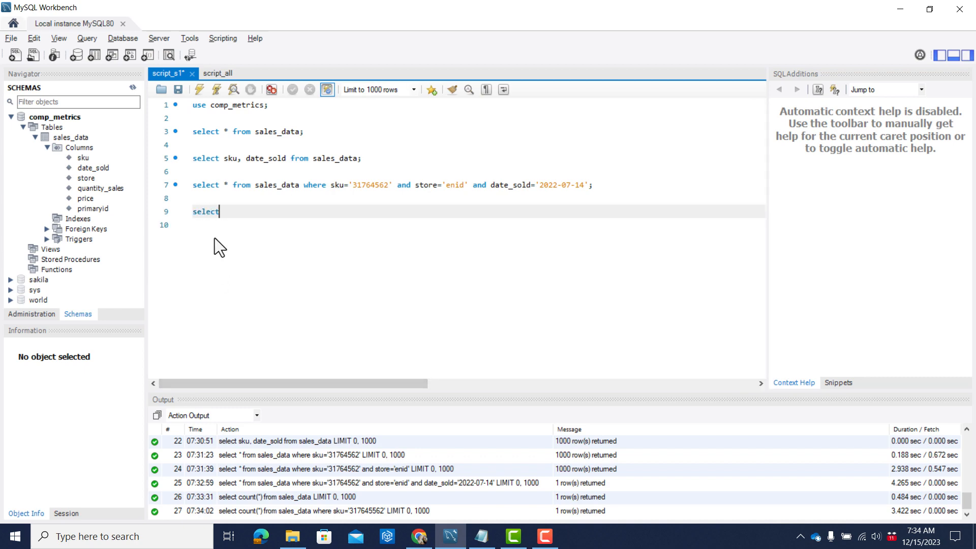
text(stinct)
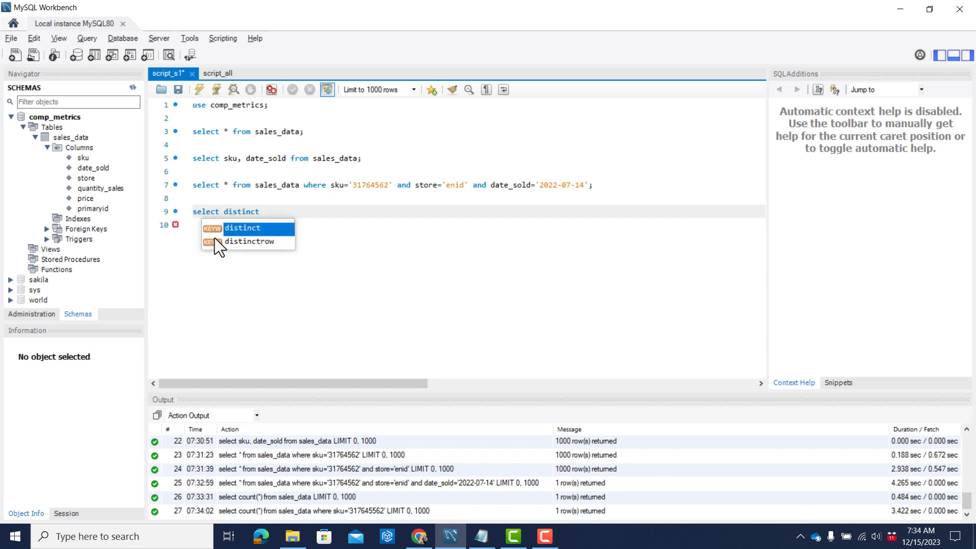
text( sto)
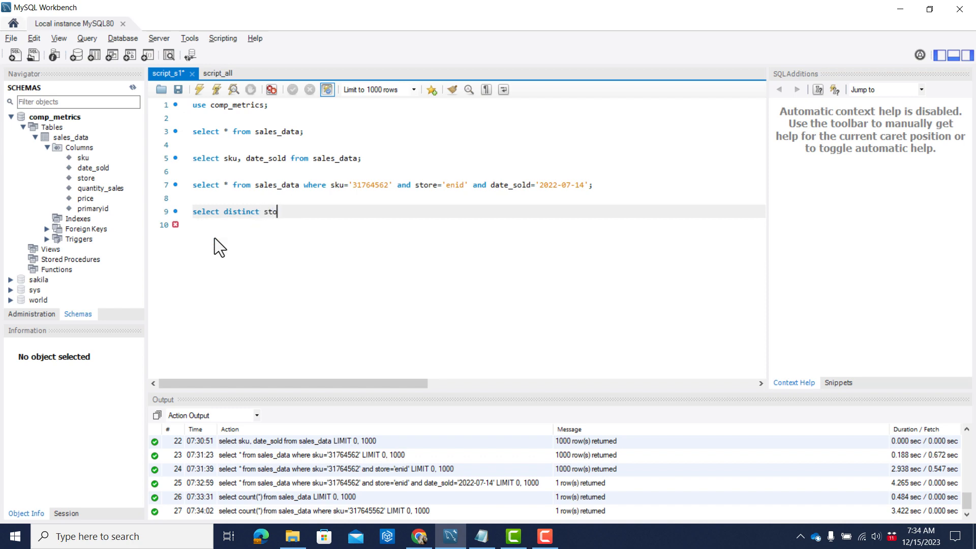
text(re, count()
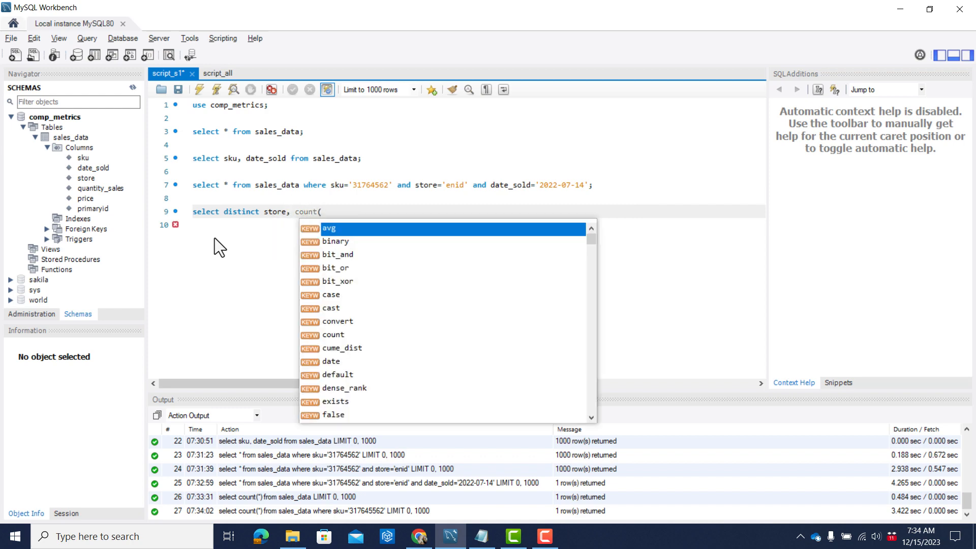
text(*))
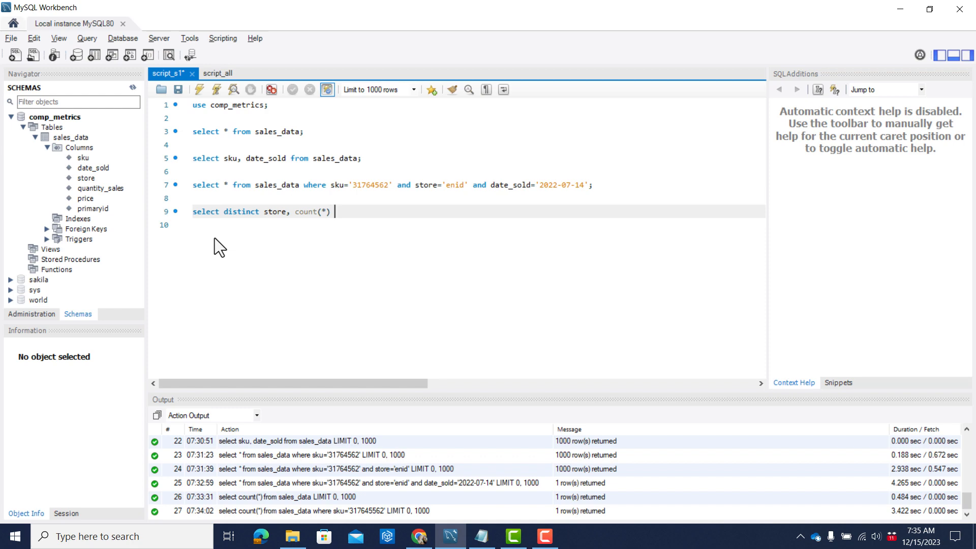
text(from sales_data group by store;)
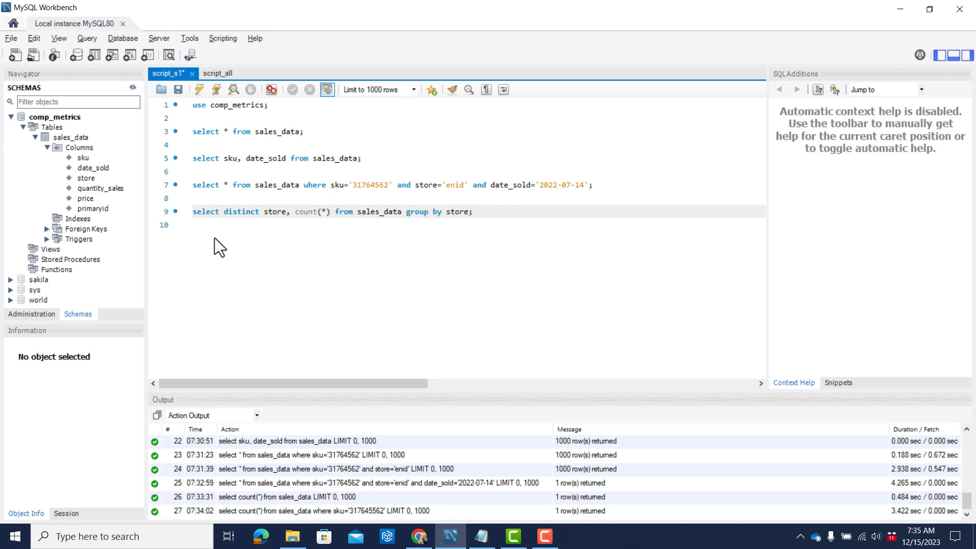
key(ctrl+Return)
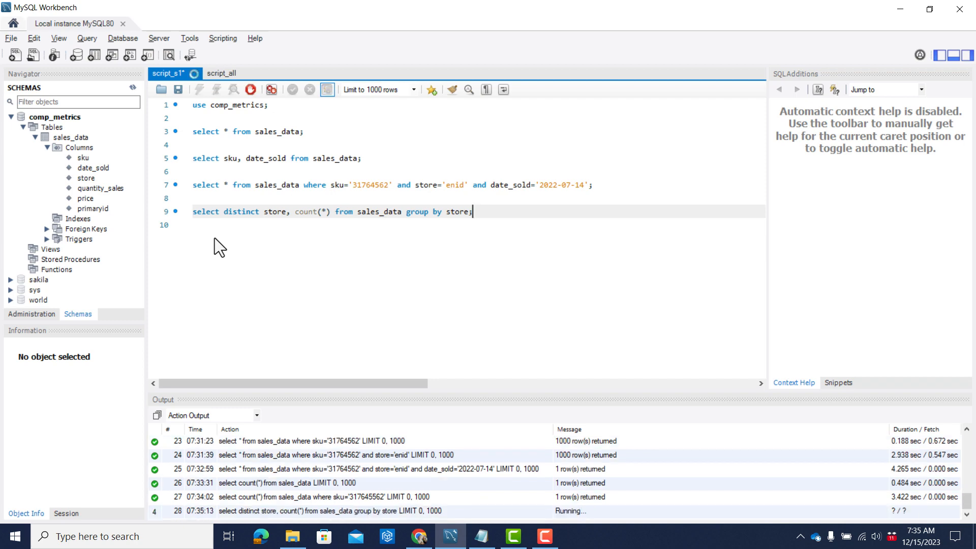